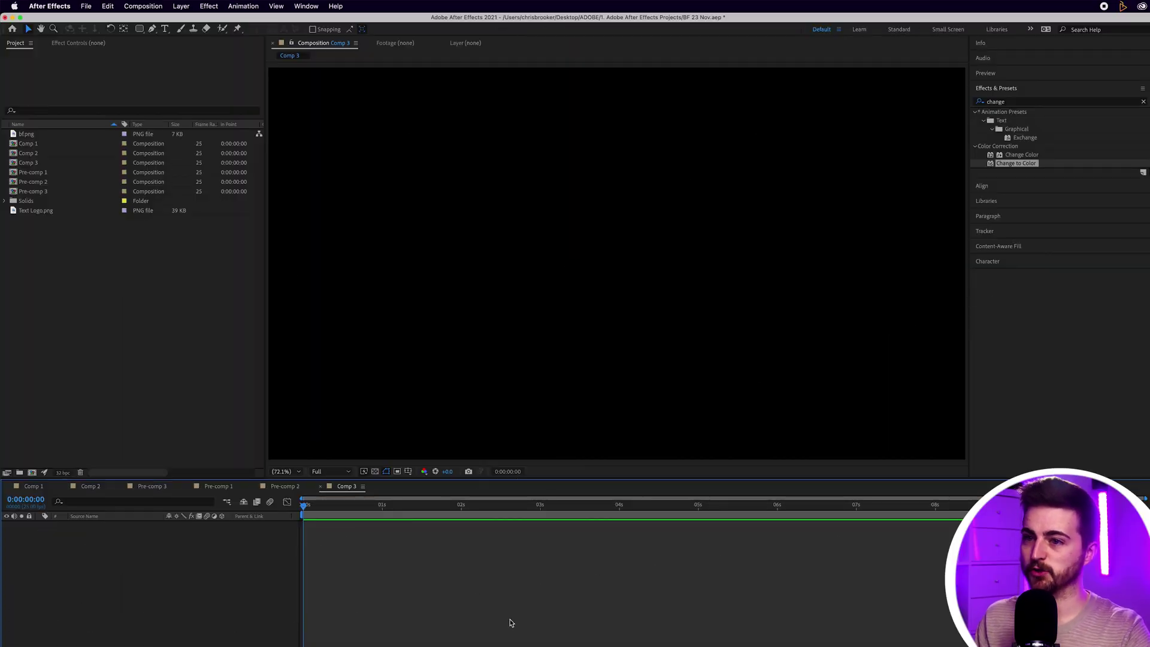
Step: Save the BF 23 Nov project while the empty Comp 3 is open
{"action": "key", "text": "super+s"}
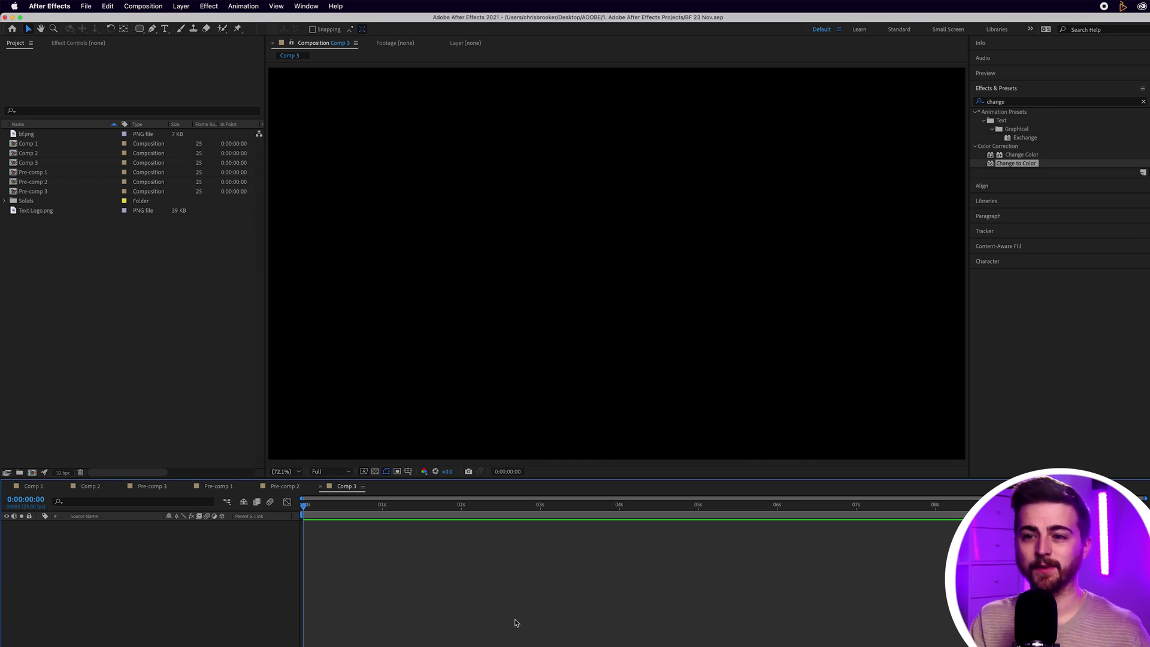
Step: Add Text Logo.png and bf.png to Comp 3, placing the BF mark above the wordmark
{"action": "left_click", "coordinate": [37, 211]}
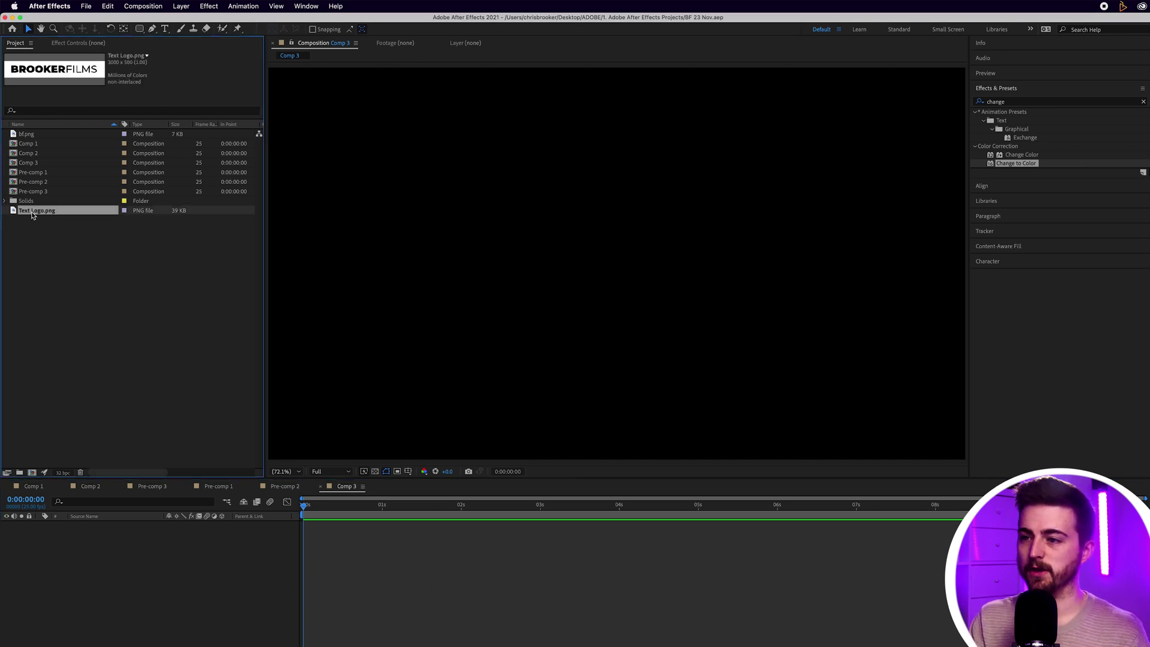
{"action": "left_click_drag", "start_coordinate": [32, 214], "coordinate": [628, 251]}
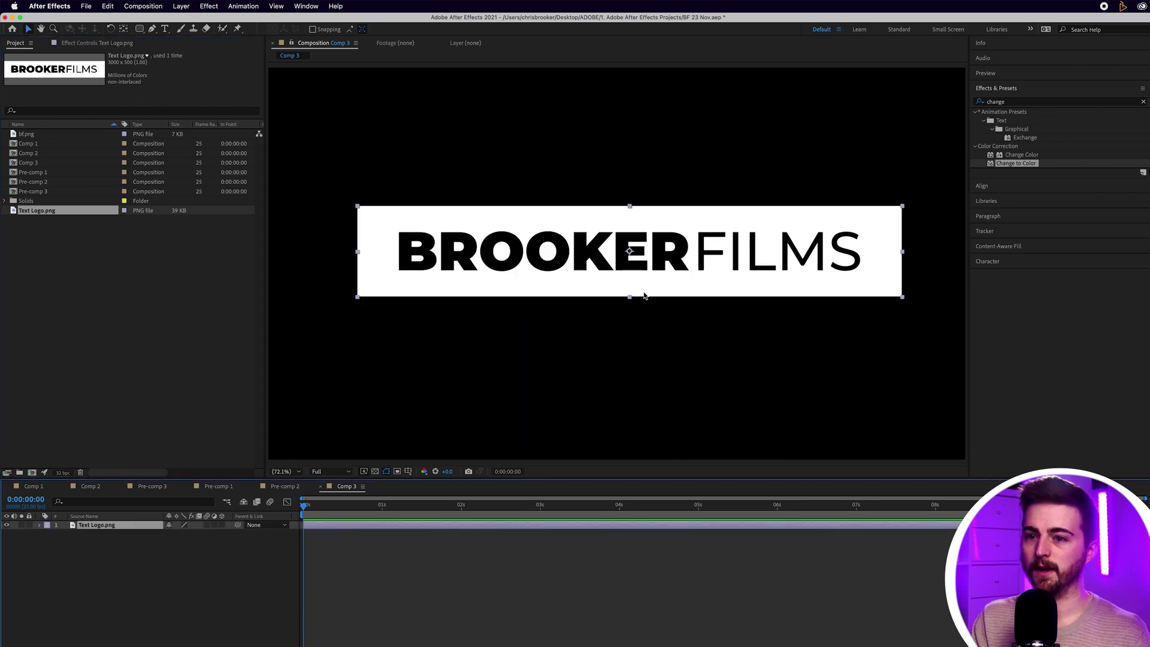
{"action": "left_click", "coordinate": [24, 134]}
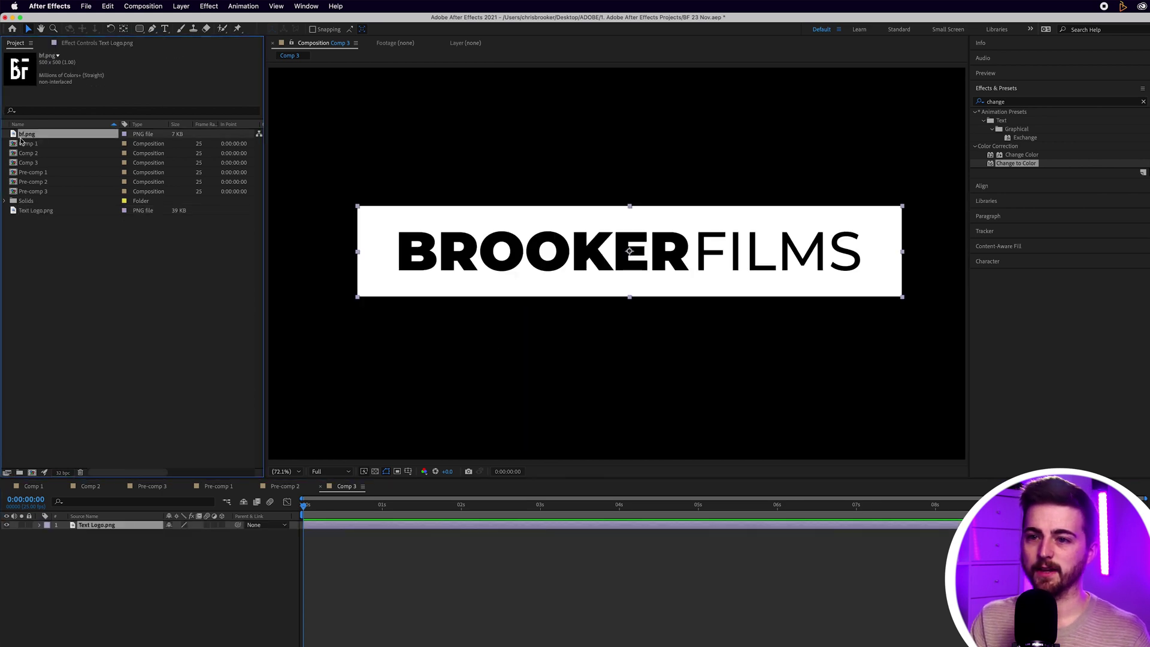
{"action": "left_click_drag", "start_coordinate": [29, 138], "coordinate": [612, 157]}
{"action": "left_click", "coordinate": [588, 235]}
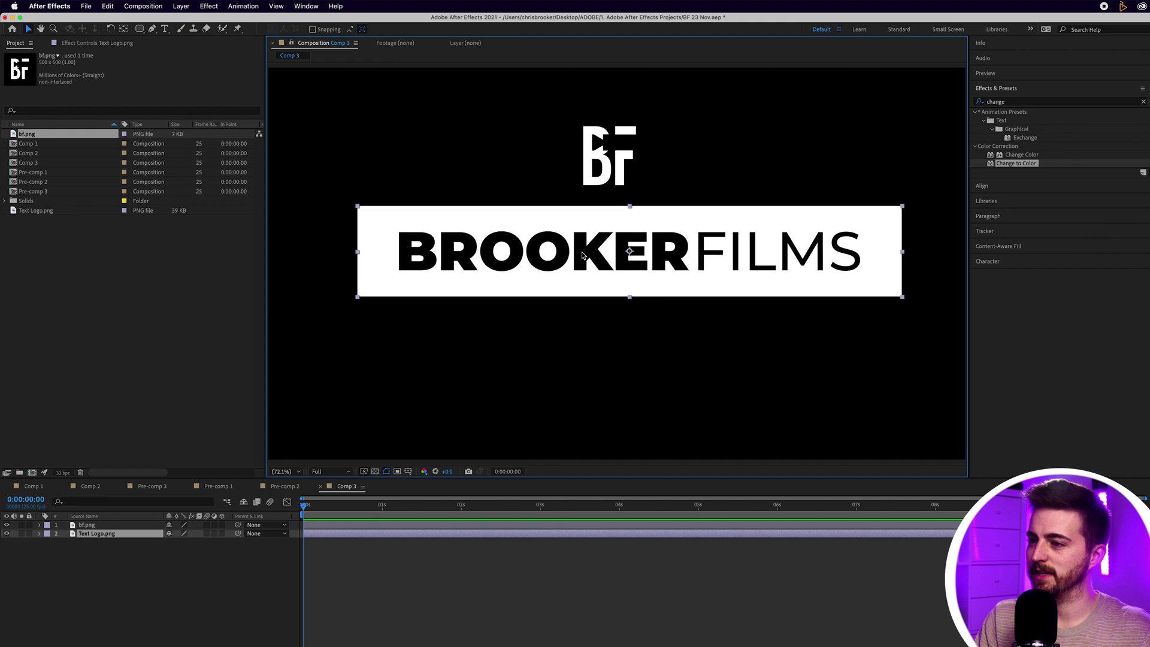
Step: Apply a Tint effect with swapped colours to Text Logo.png for white lettering
{"action": "left_click", "coordinate": [1016, 103]}
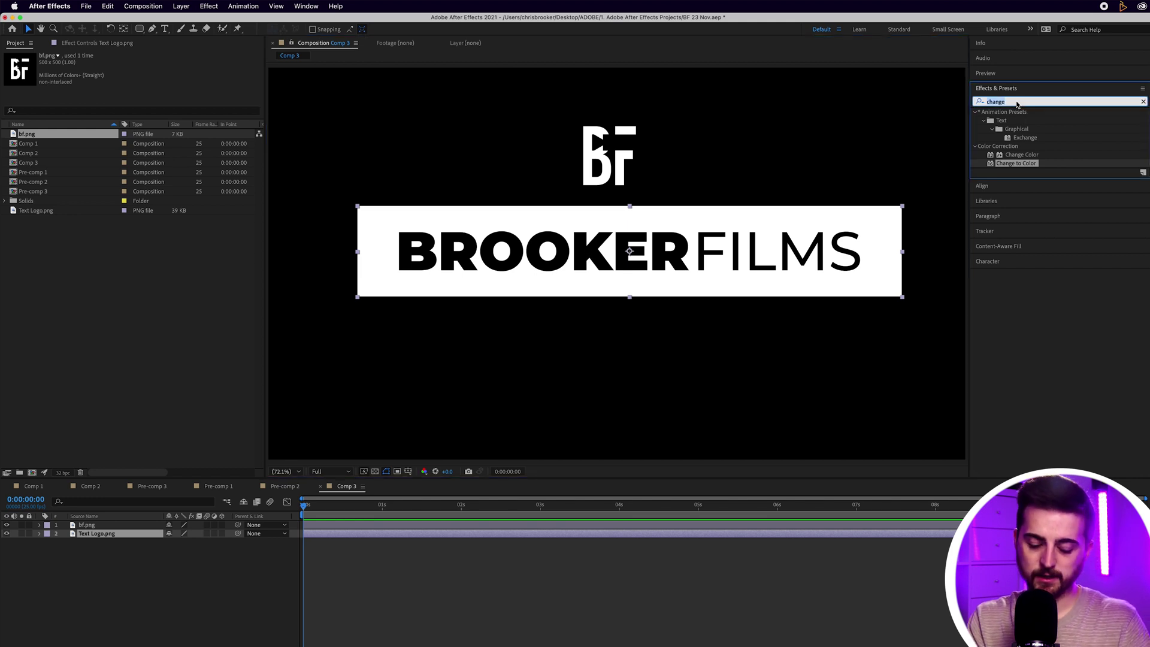
{"action": "type", "text": "tint"}
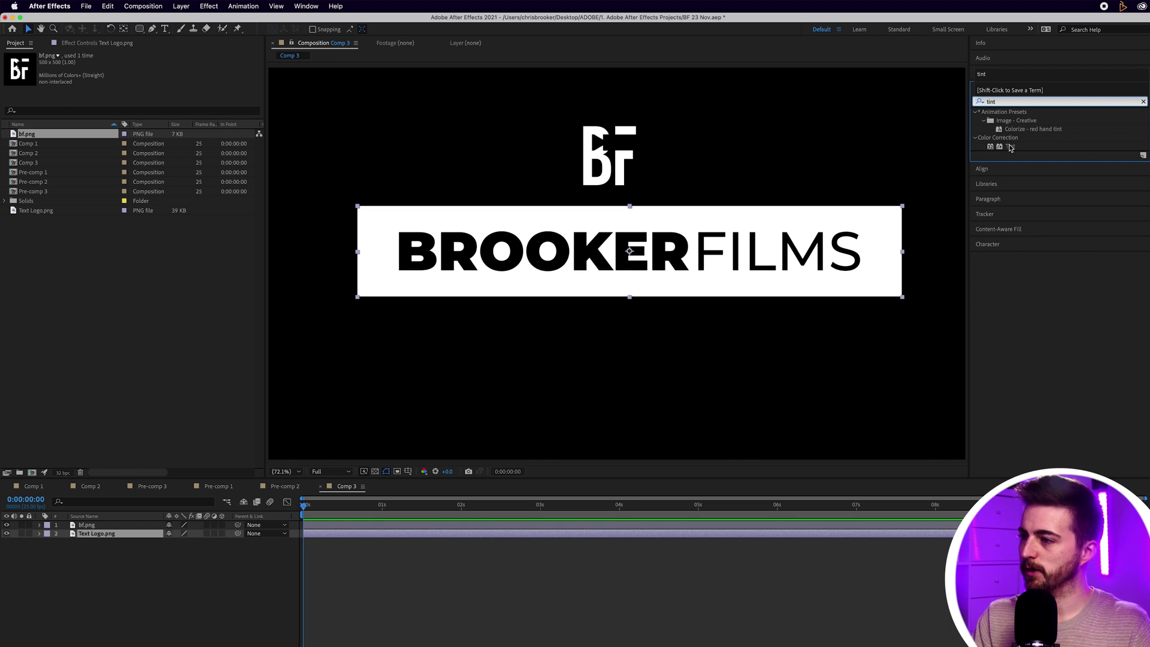
{"action": "left_click_drag", "start_coordinate": [1010, 147], "coordinate": [661, 263]}
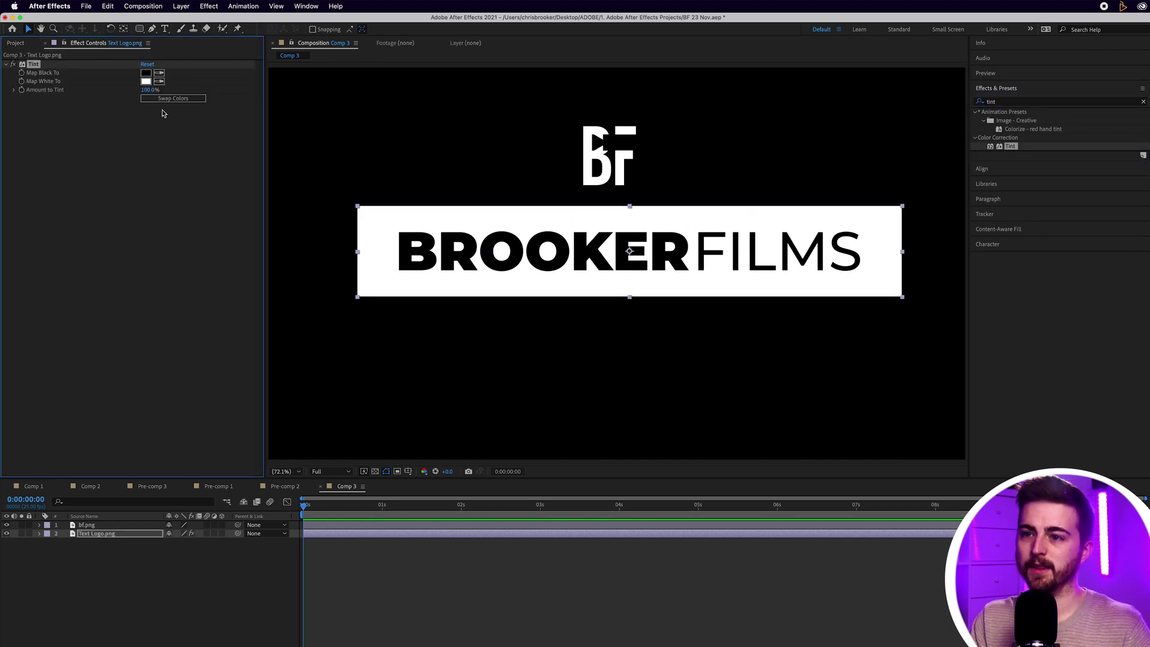
{"action": "left_click", "coordinate": [169, 100]}
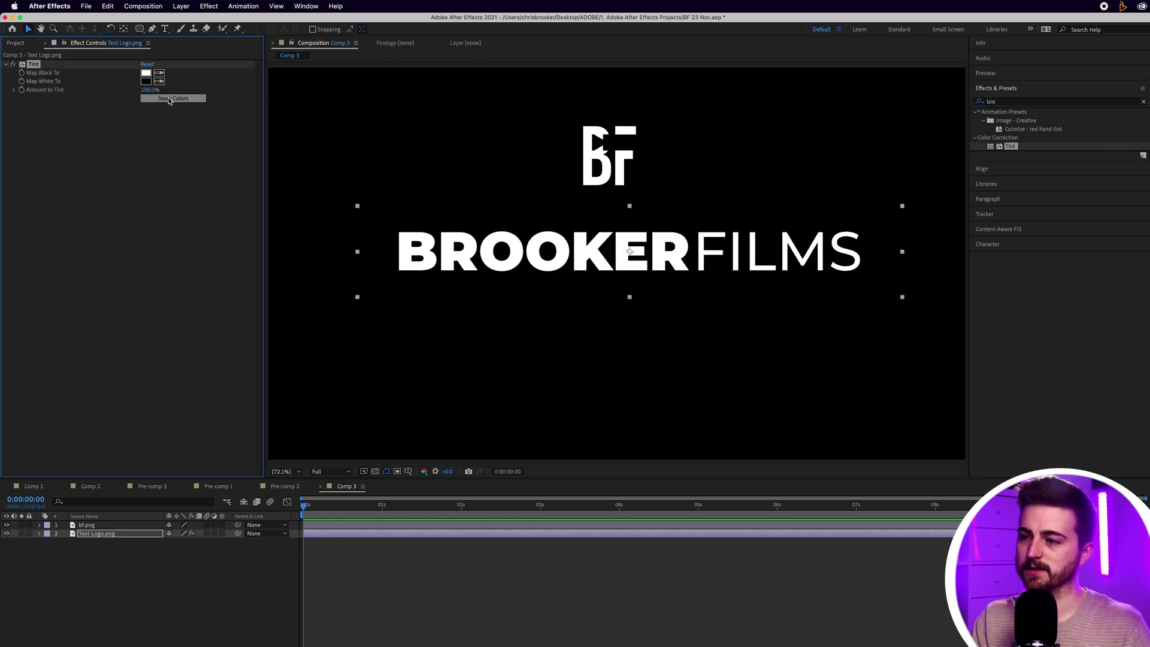
Step: Toggle the transparency grid to check the logo background, then return to black
{"action": "left_click", "coordinate": [506, 258]}
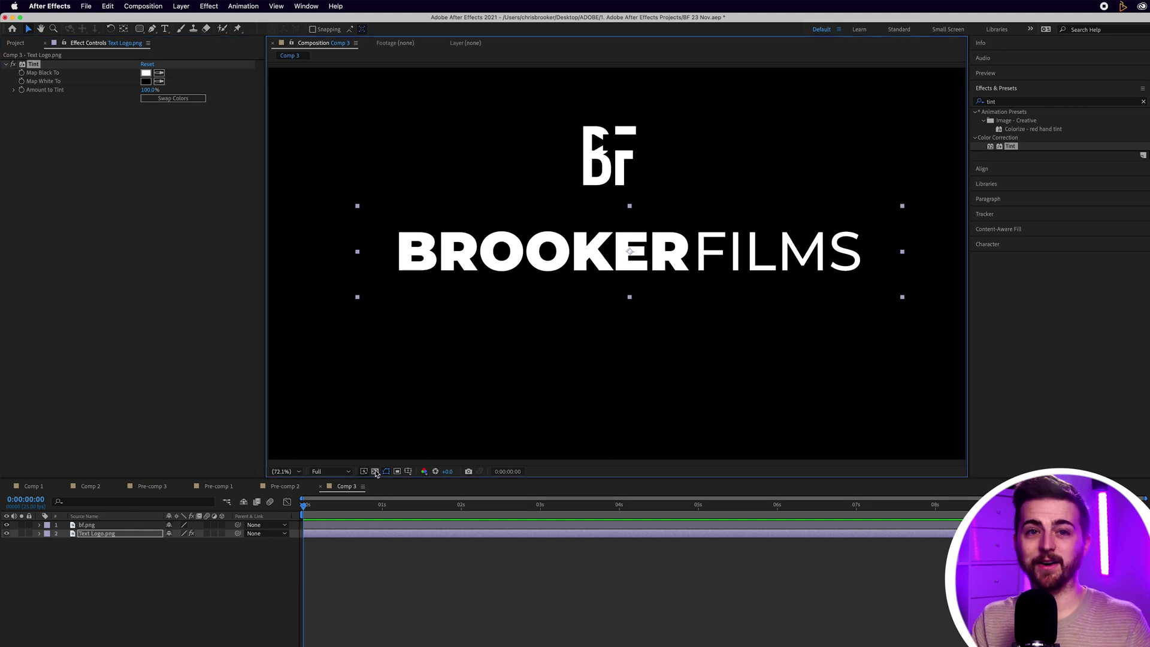
{"action": "left_click", "coordinate": [375, 471]}
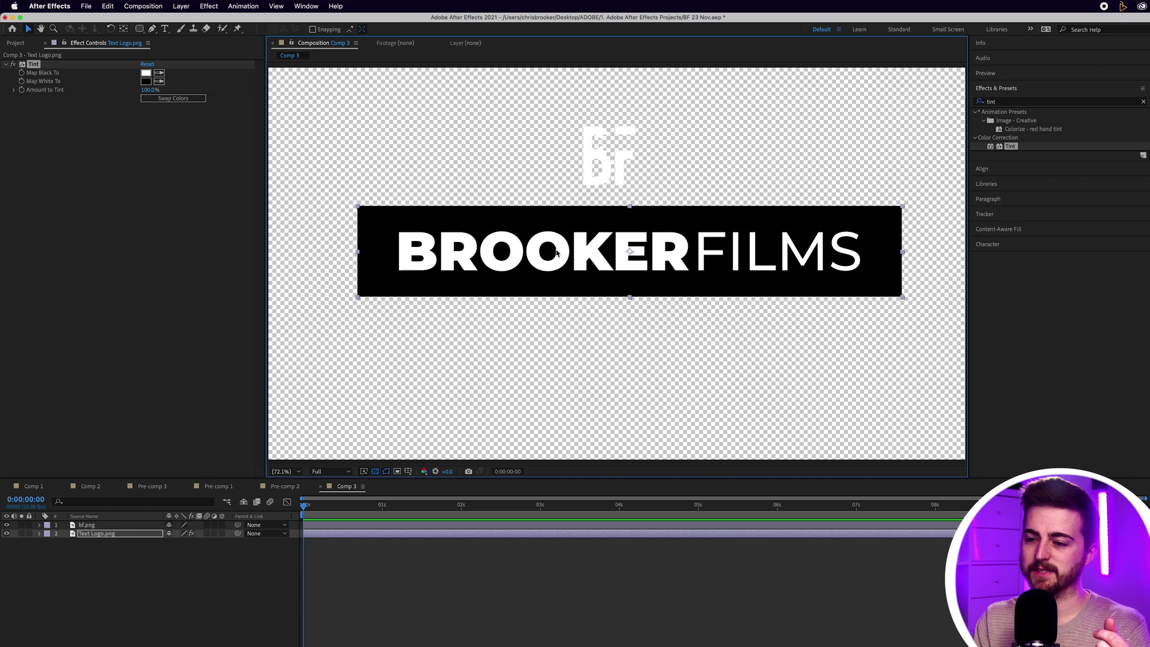
{"action": "left_click", "coordinate": [375, 471]}
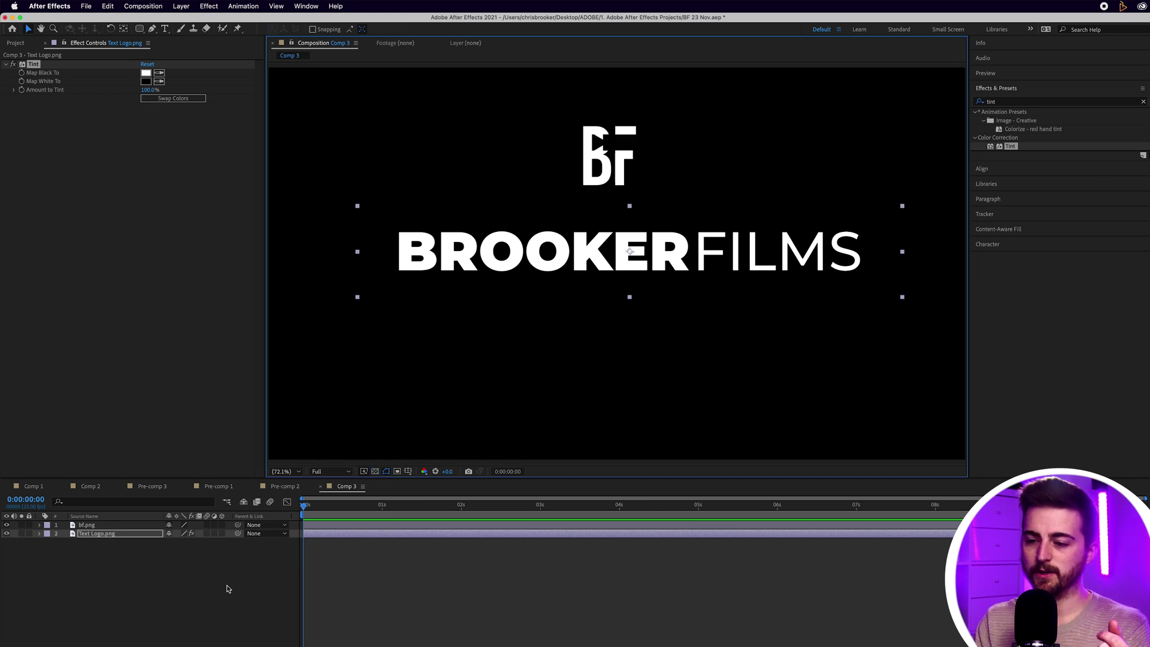
Step: Set the Text Logo.png layer's blend mode to Screen
{"action": "key", "text": "F4"}
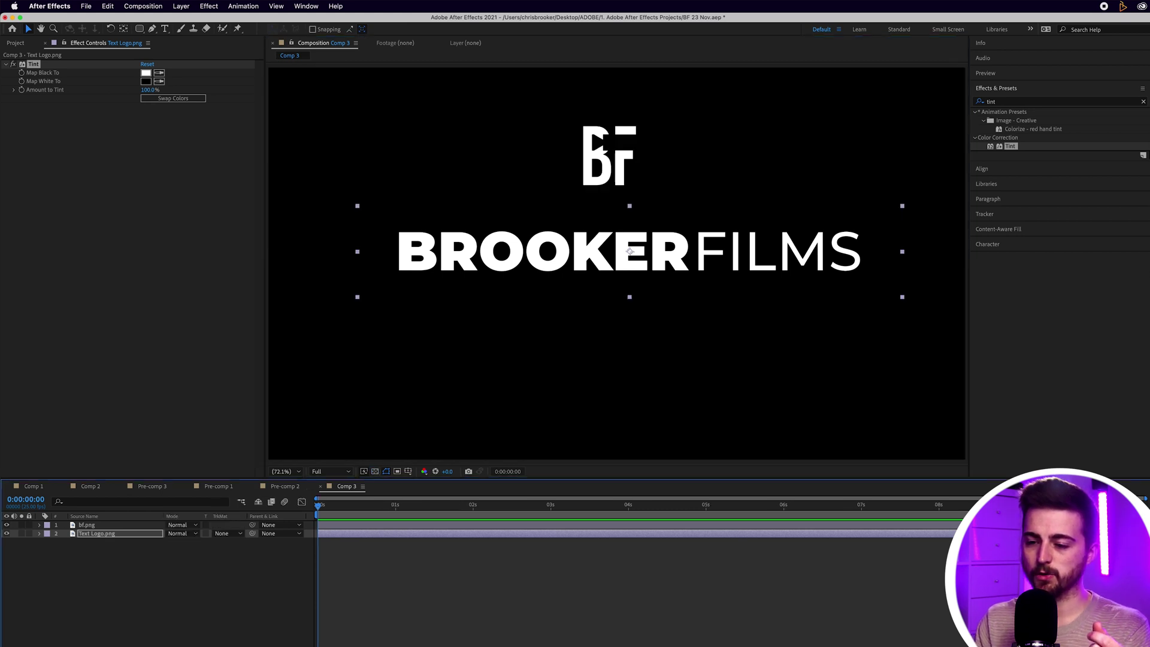
{"action": "left_click", "coordinate": [186, 537]}
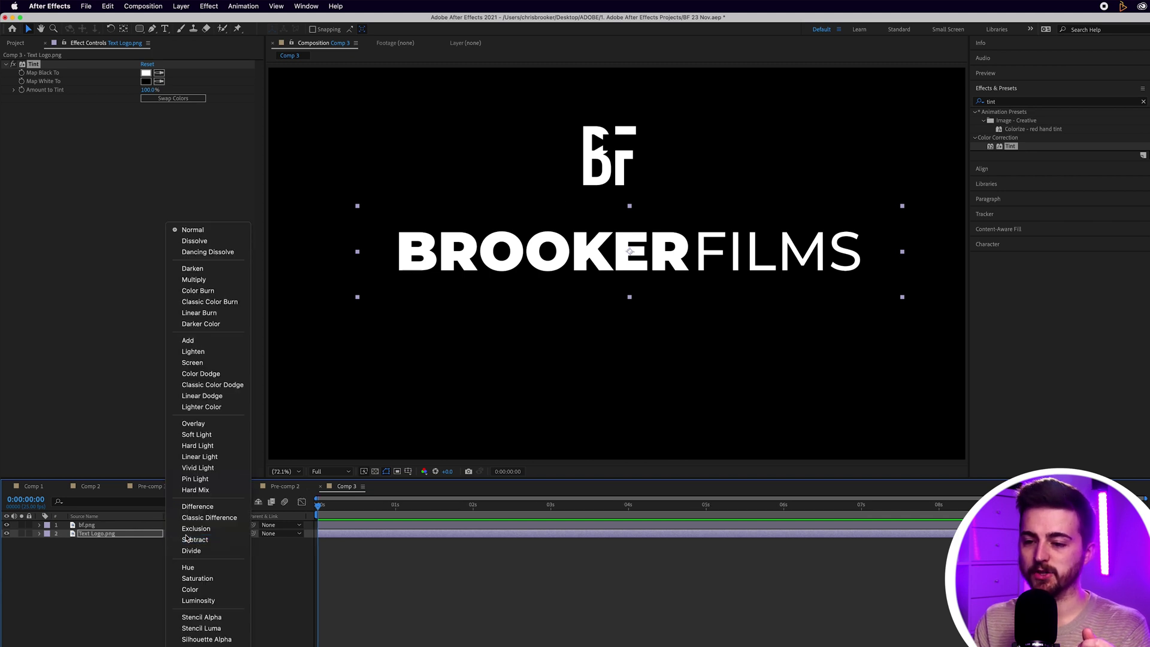
{"action": "left_click", "coordinate": [141, 536]}
{"action": "left_click", "coordinate": [178, 538]}
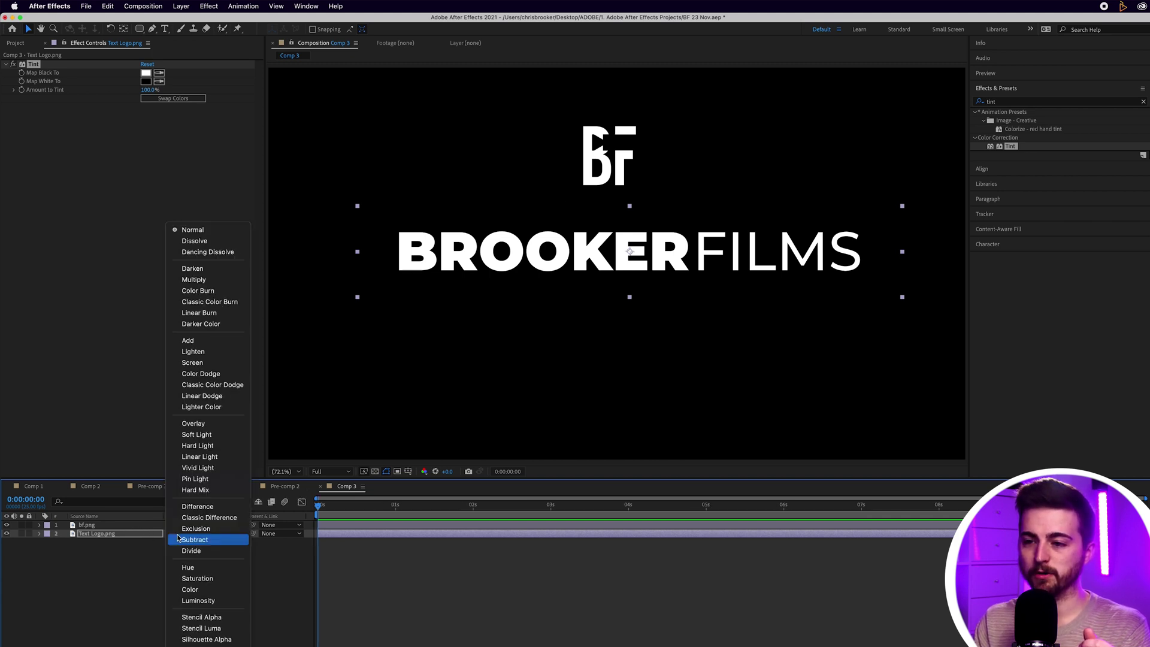
{"action": "left_click", "coordinate": [192, 362]}
Step: Test the logo over a temporary blue solid, delete it, and recheck transparency
{"action": "left_click", "coordinate": [181, 6]}
{"action": "mouse_move", "coordinate": [187, 20]}
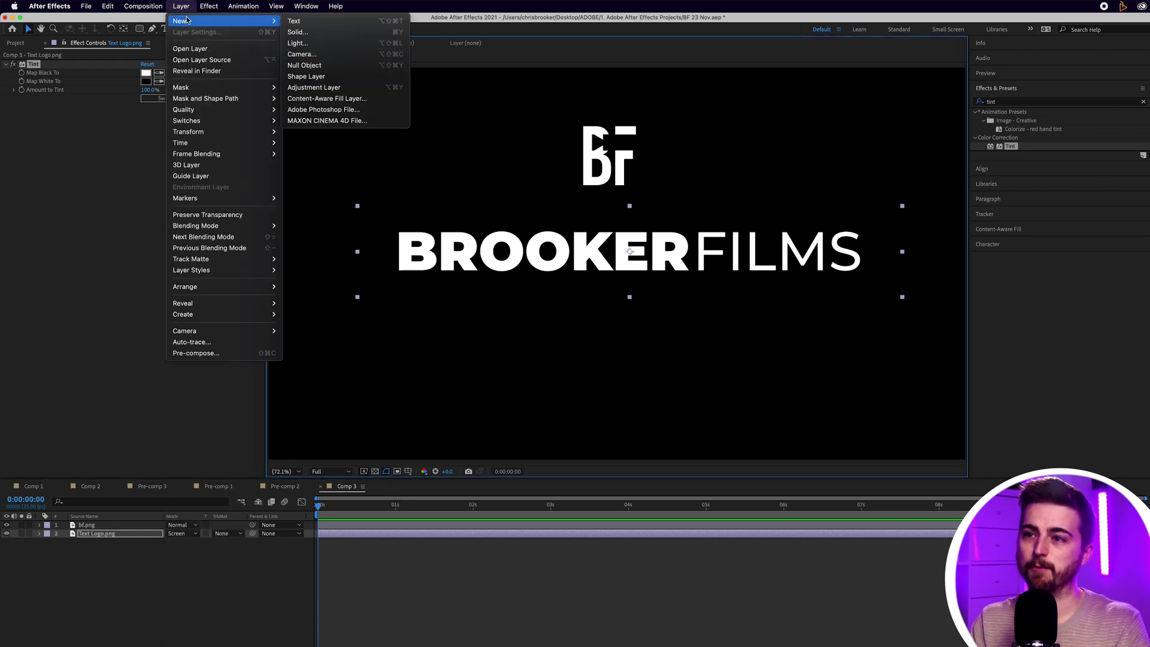
{"action": "left_click", "coordinate": [295, 32]}
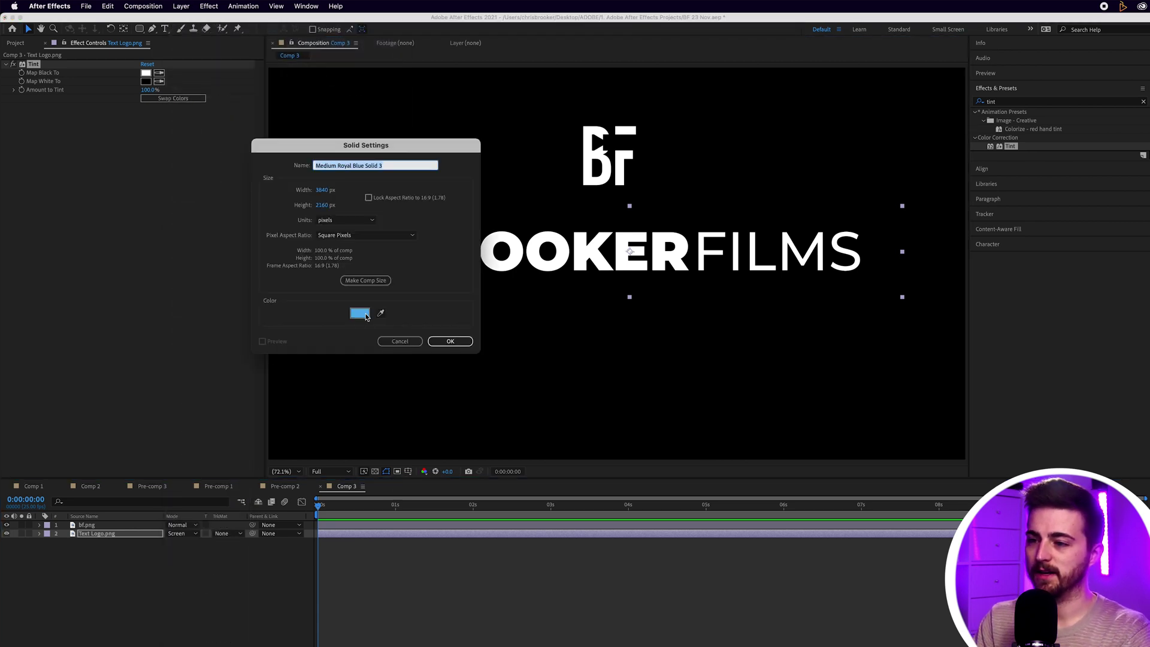
{"action": "left_click", "coordinate": [437, 342]}
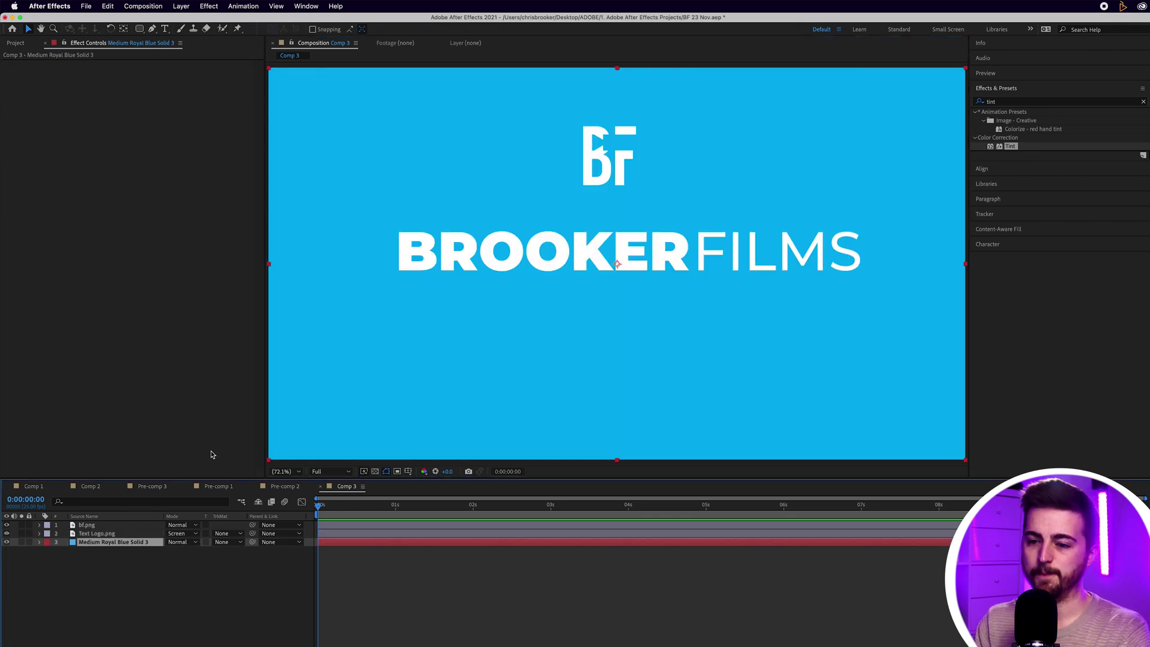
{"action": "key", "text": "Delete"}
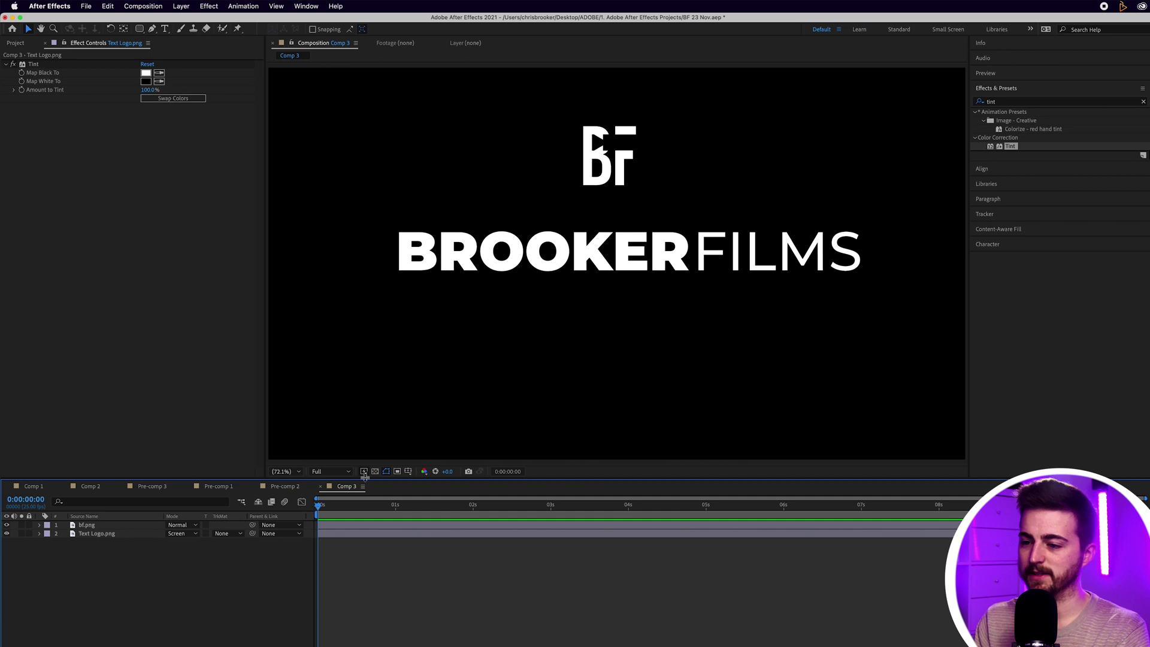
{"action": "left_click", "coordinate": [376, 472]}
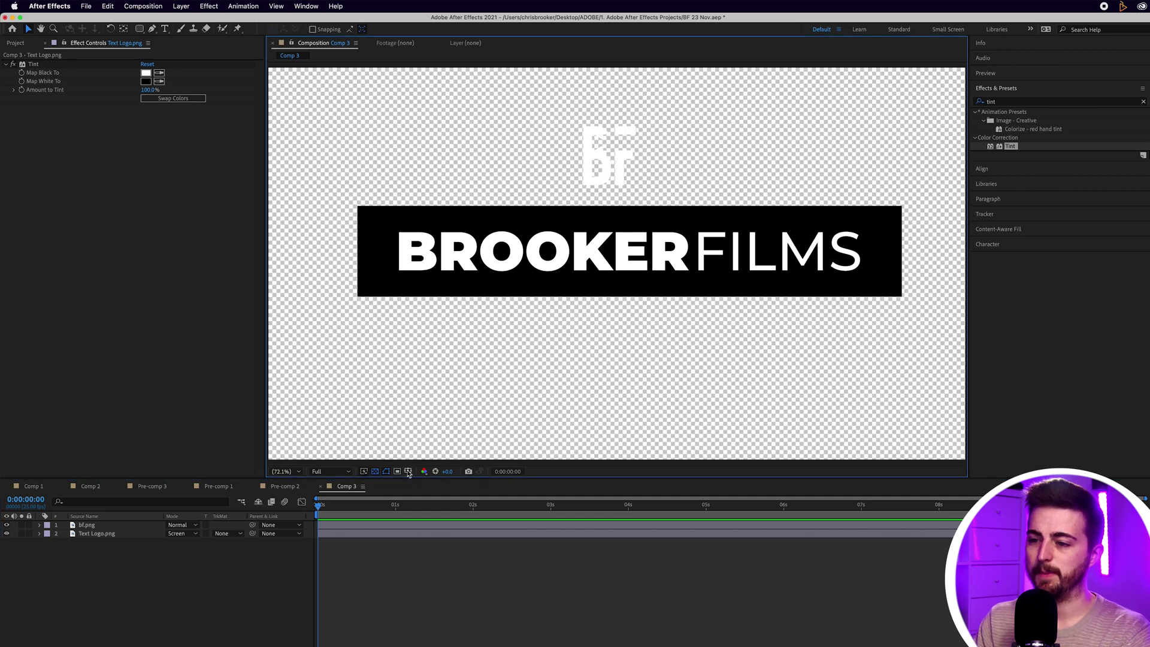
{"action": "left_click", "coordinate": [376, 472]}
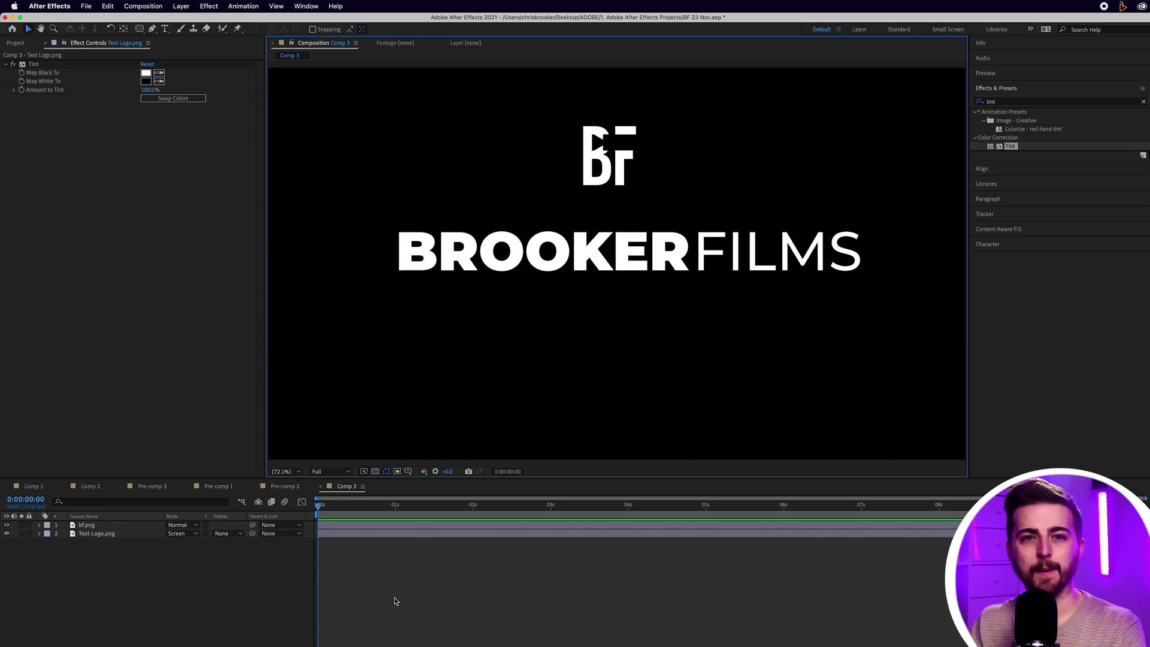
{"action": "left_click", "coordinate": [599, 251]}
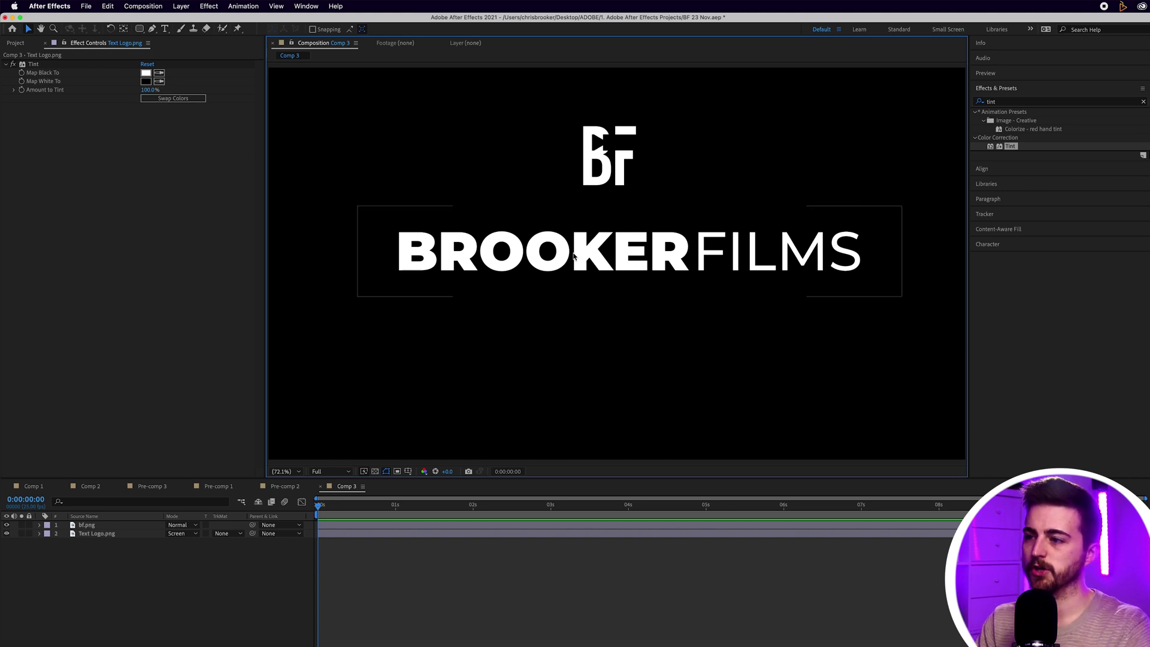
Step: Show a proportional grid, centre the BF mark and scale it to 120%
{"action": "left_click", "coordinate": [408, 471]}
{"action": "left_click", "coordinate": [443, 493]}
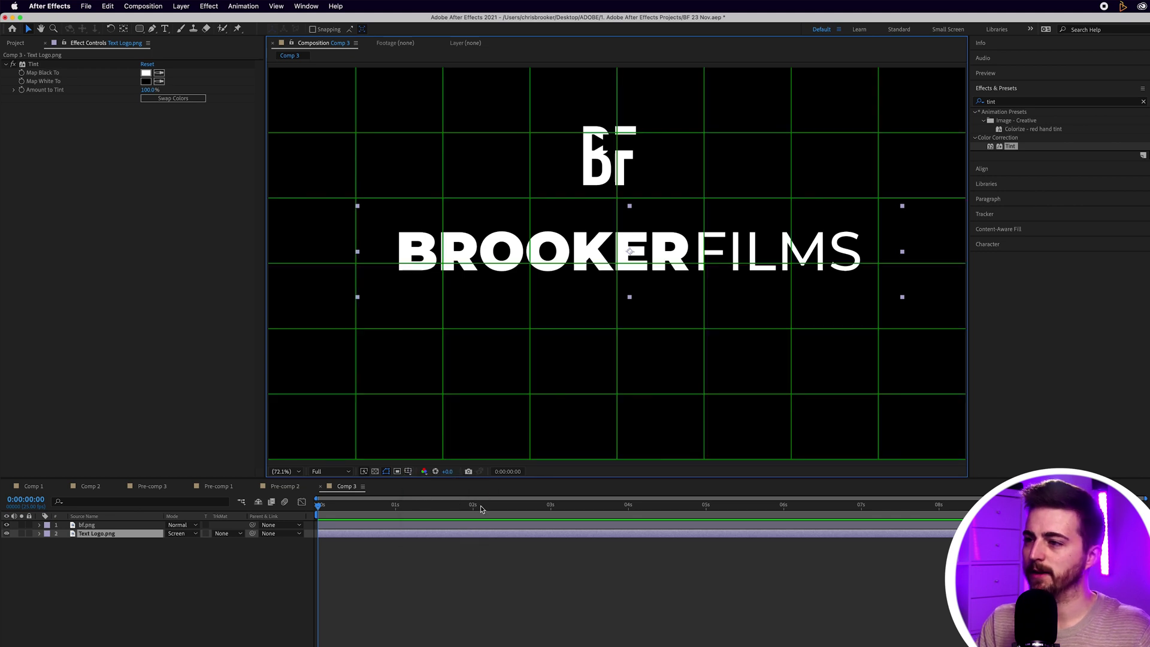
{"action": "left_click_drag", "start_coordinate": [609, 116], "coordinate": [612, 250]}
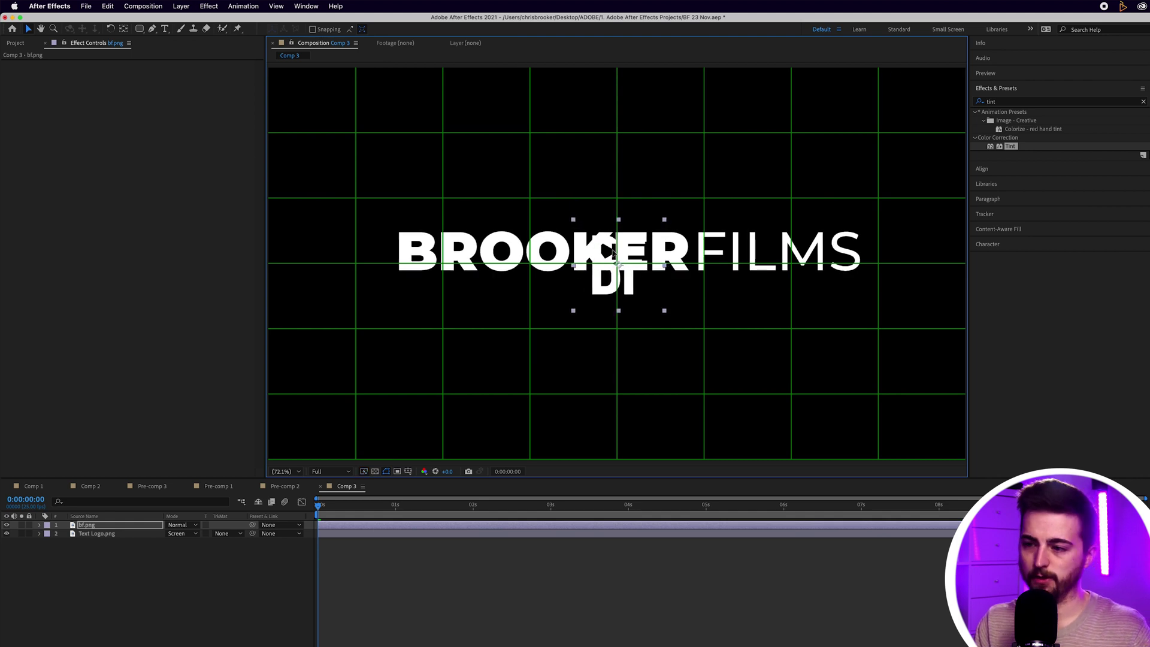
{"action": "key", "text": "s"}
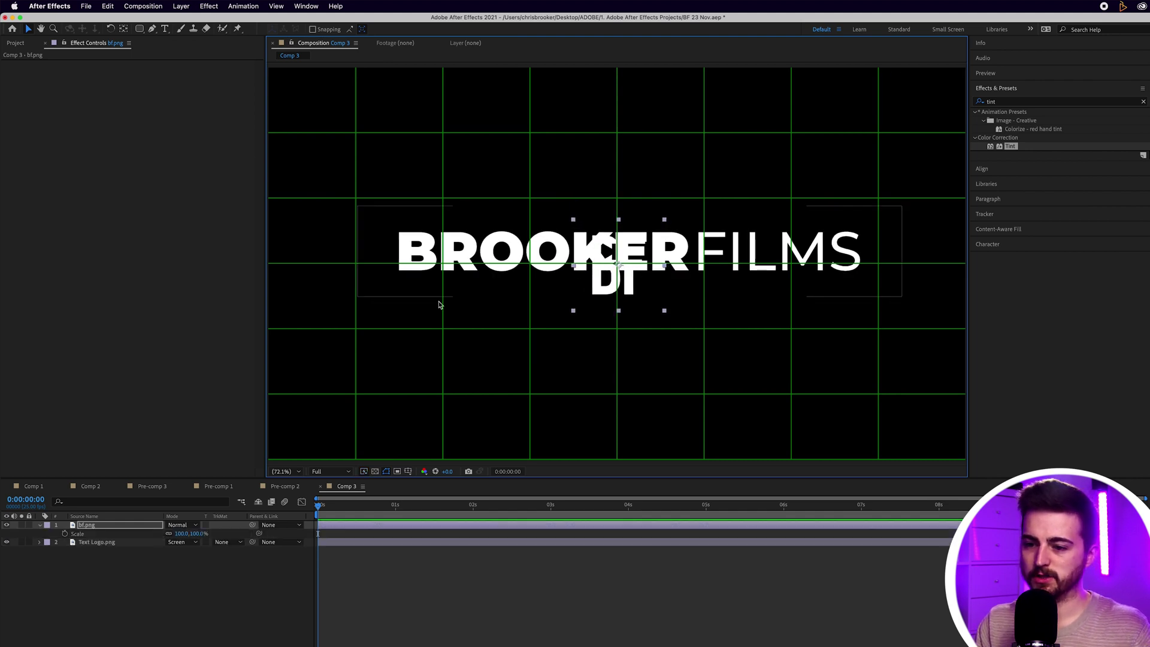
{"action": "left_click", "coordinate": [179, 533]}
{"action": "type", "text": "120"}
{"action": "key", "text": "Return"}
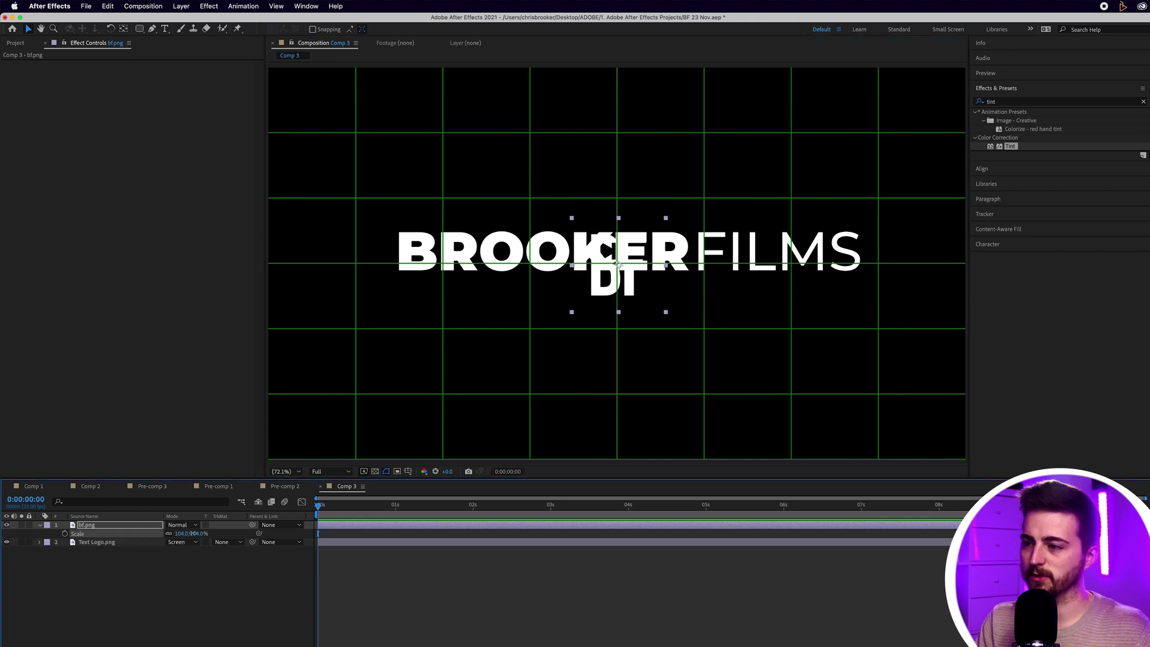
Step: Scale the BROOKERFILMS text to 53% beneath the BF mark and hide the grid
{"action": "left_click_drag", "start_coordinate": [505, 248], "coordinate": [505, 327]}
{"action": "key", "text": "s"}
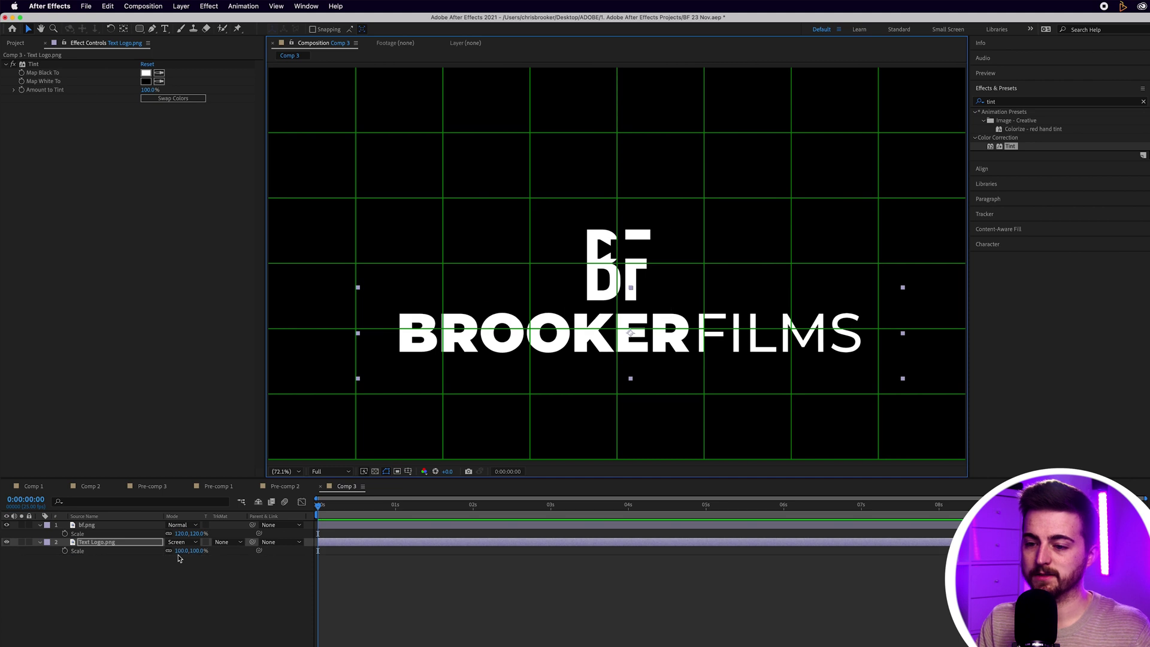
{"action": "left_click_drag", "start_coordinate": [179, 551], "coordinate": [157, 552]}
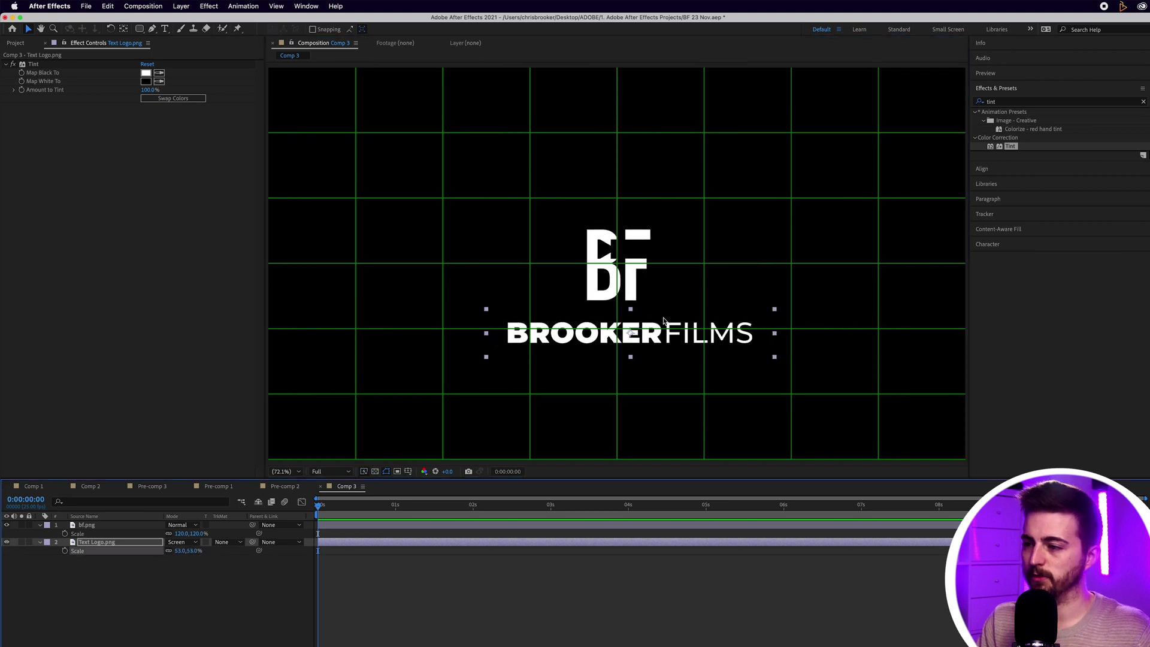
{"action": "left_click_drag", "start_coordinate": [667, 319], "coordinate": [627, 267]}
{"action": "left_click", "coordinate": [629, 287], "text": "shift"}
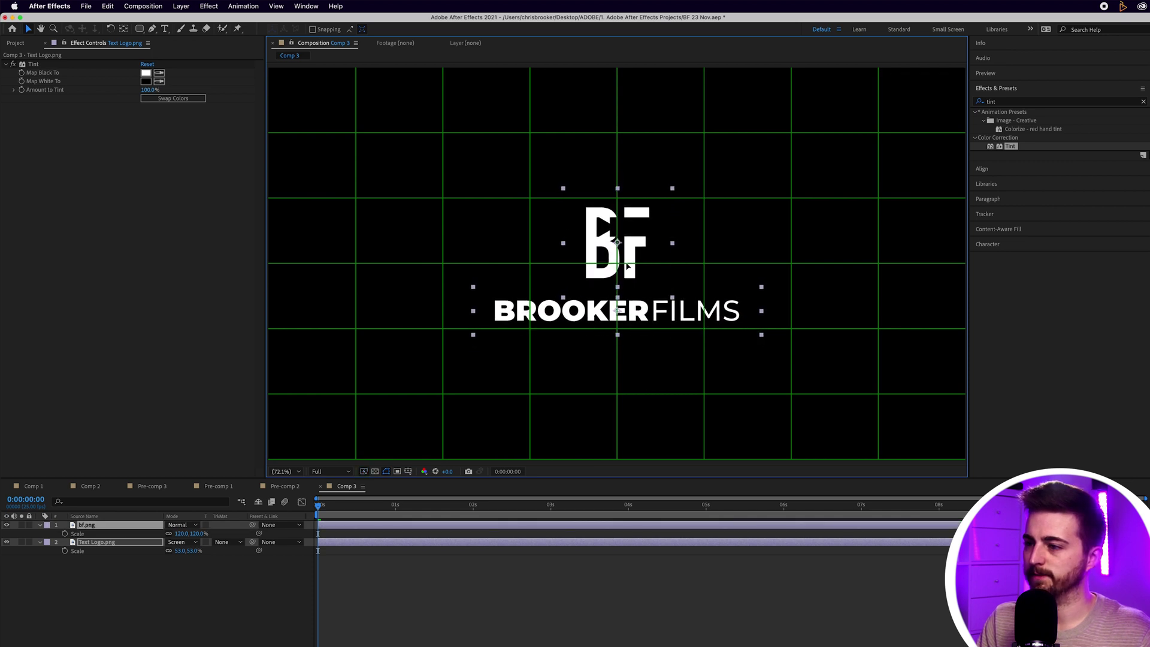
{"action": "key", "text": "super+apostrophe"}
{"action": "left_click", "coordinate": [425, 577]}
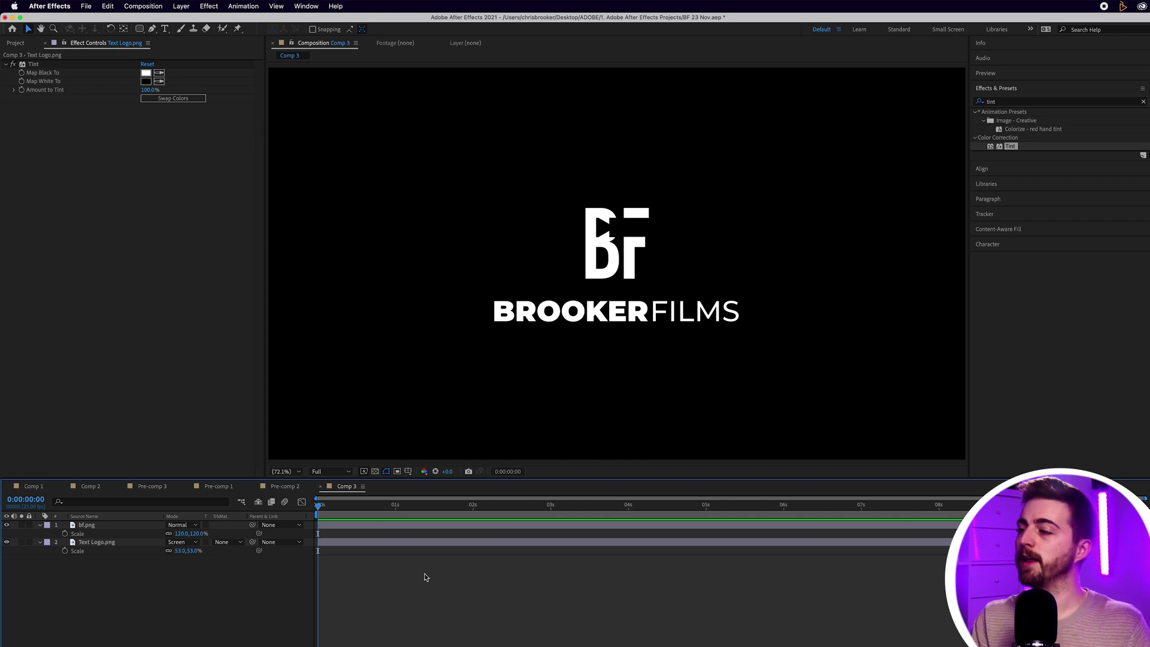
{"action": "left_click", "coordinate": [165, 29]}
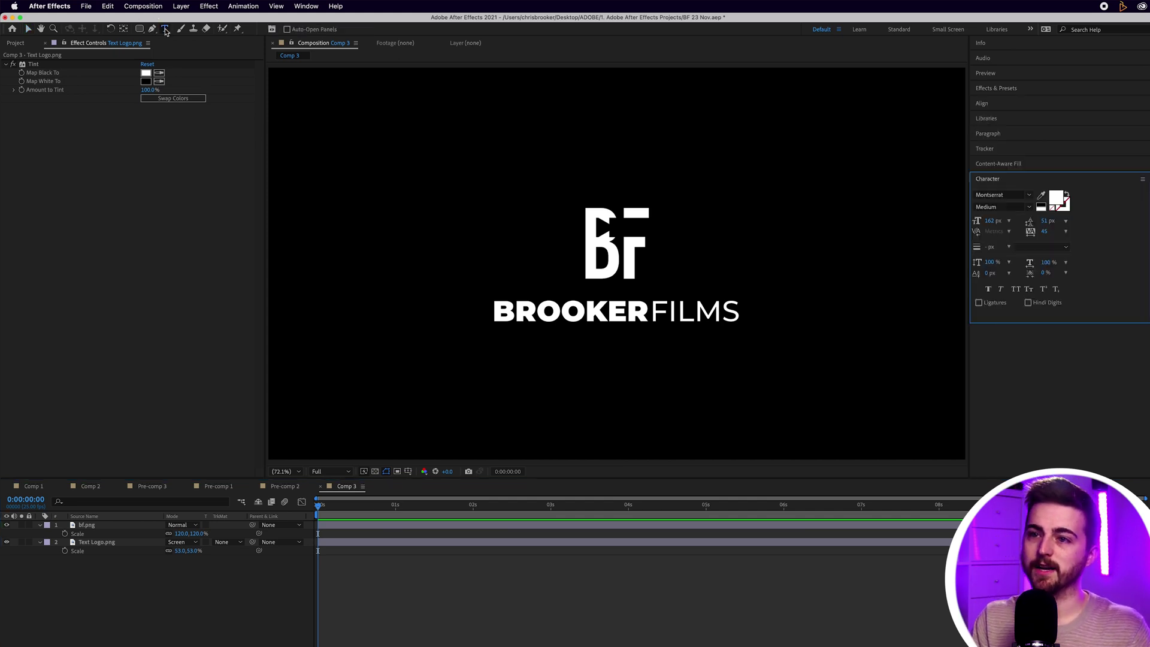
{"action": "left_click", "coordinate": [372, 158]}
{"action": "type", "text": "B"}
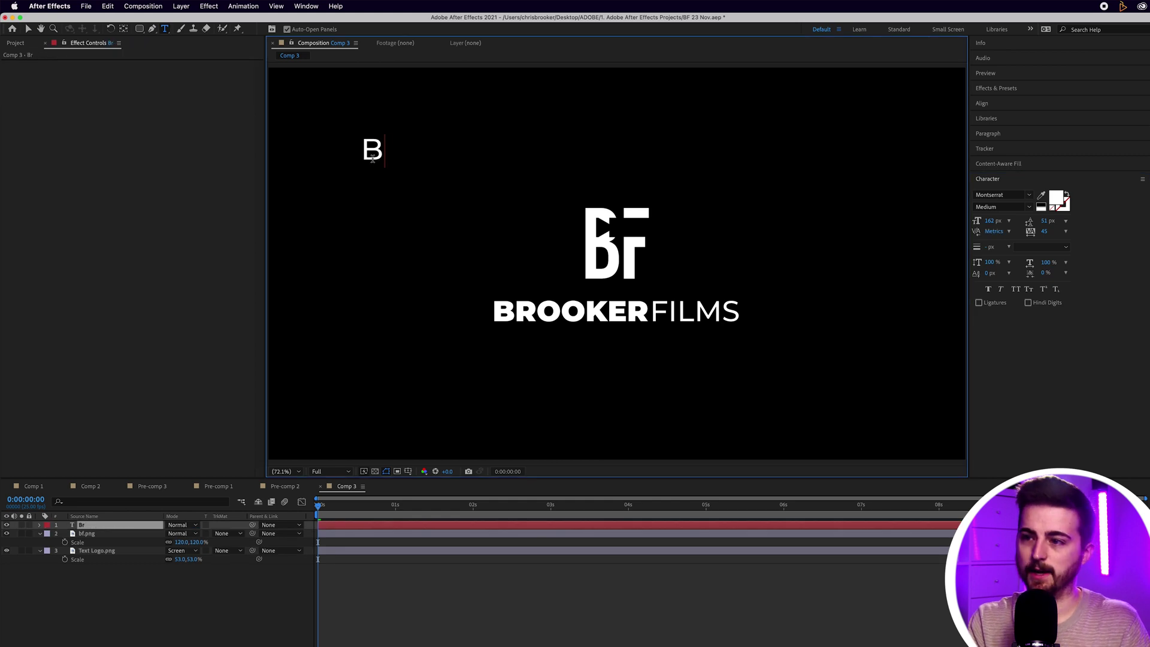
{"action": "type", "text": "rookerFilms"}
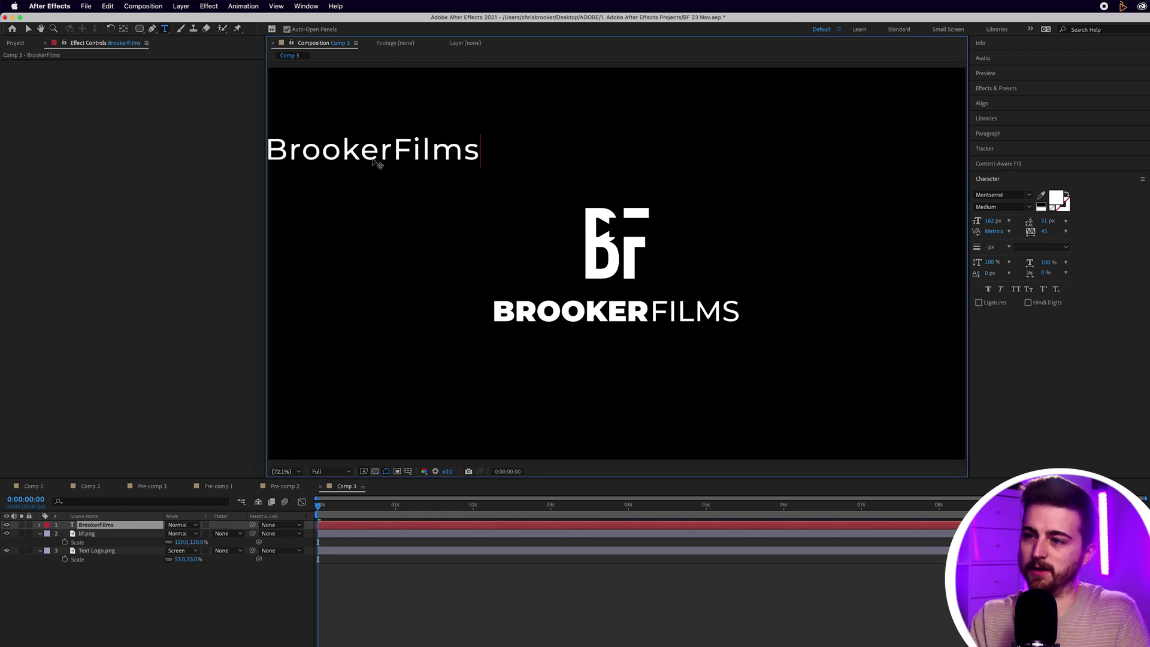
{"action": "key", "text": "super+a"}
{"action": "left_click", "coordinate": [999, 193]}
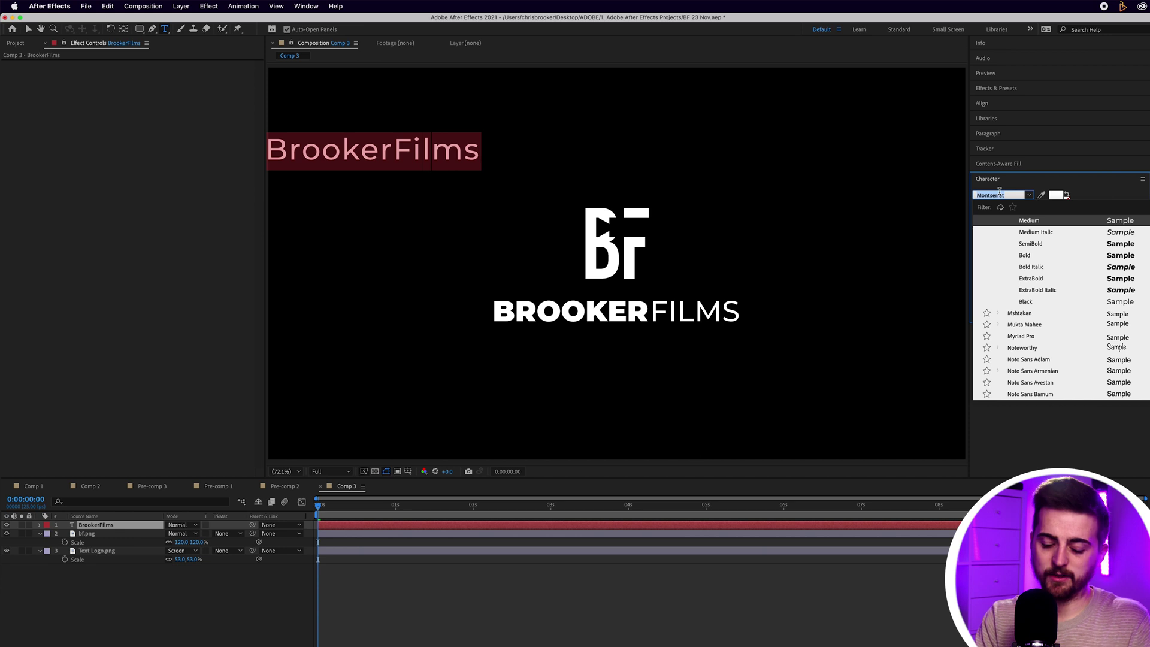
{"action": "left_click", "coordinate": [1062, 422]}
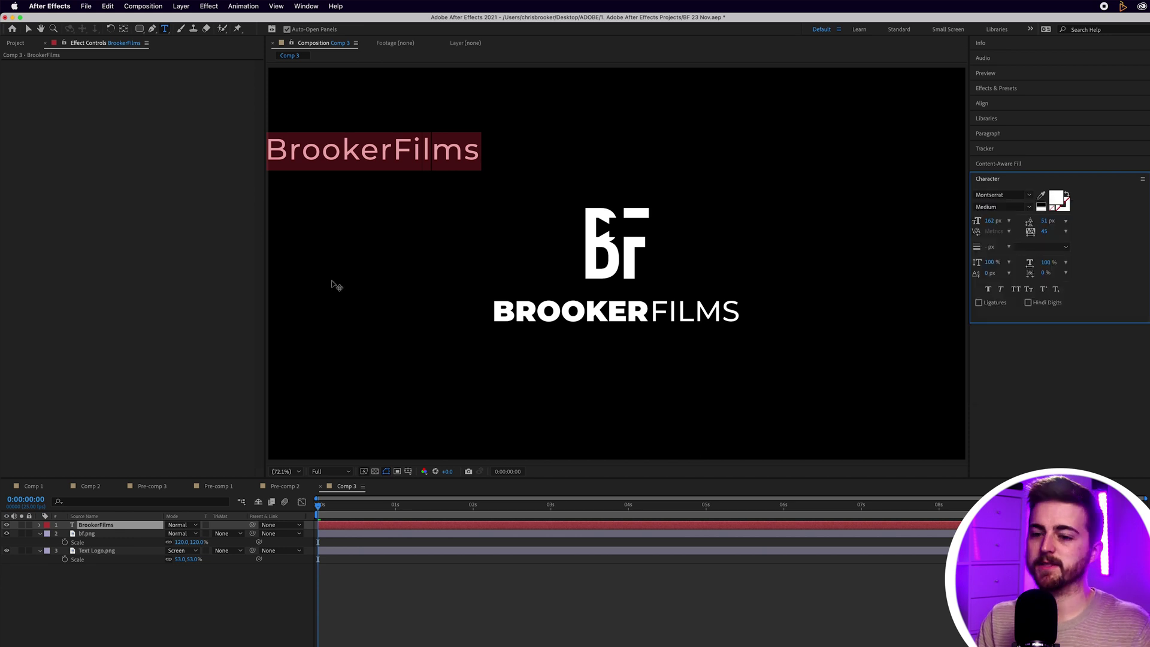
{"action": "left_click", "coordinate": [102, 527]}
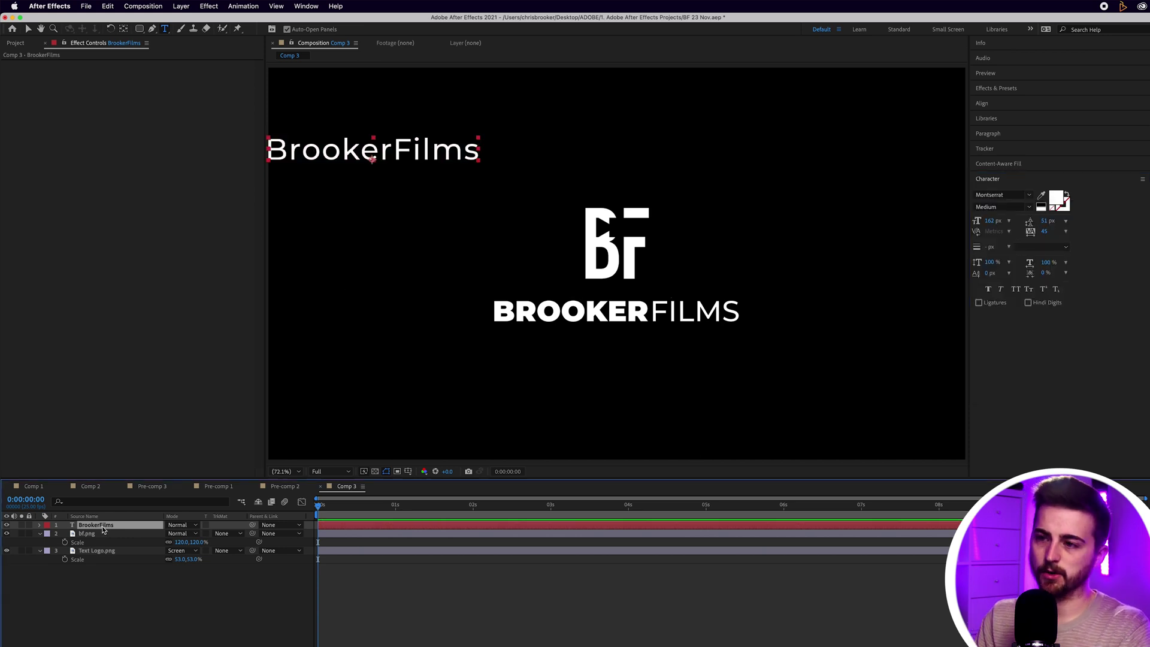
{"action": "key", "text": "Delete"}
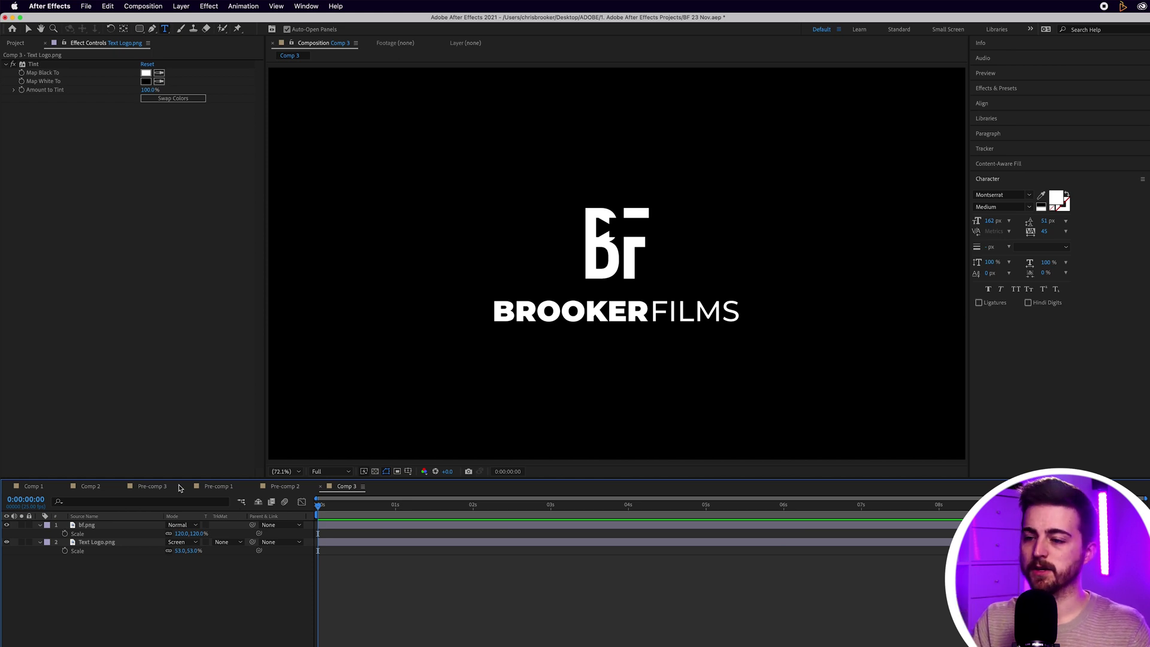
Step: With a proportional grid on, draw a rectangle framing the BF logo
{"action": "left_click", "coordinate": [410, 471]}
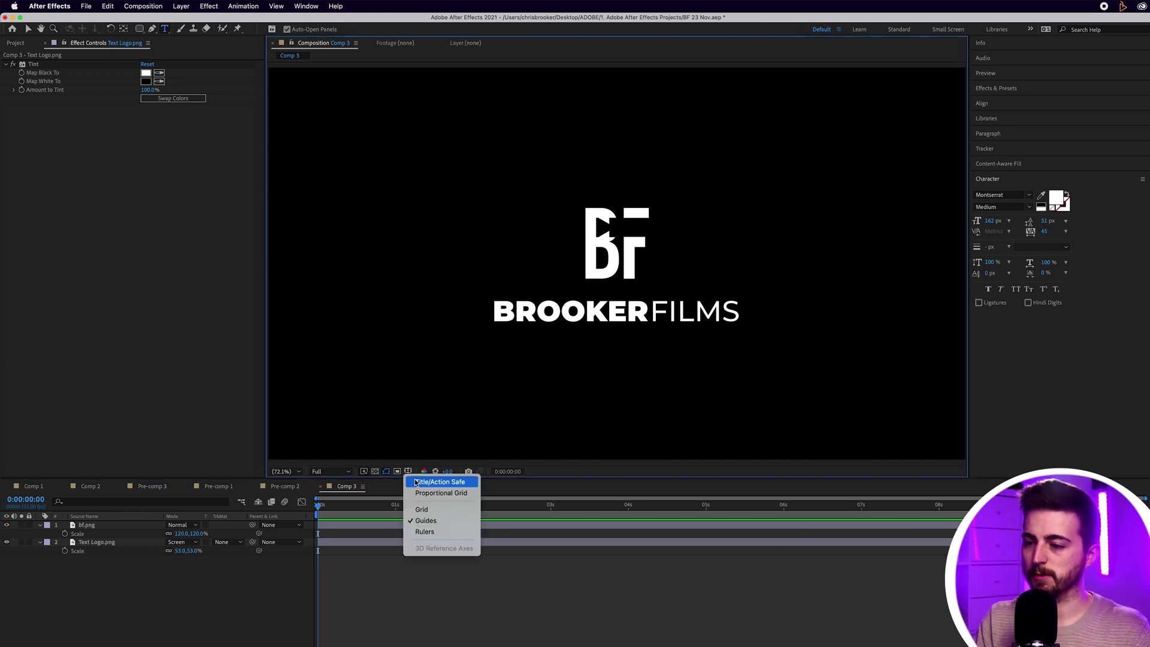
{"action": "left_click", "coordinate": [421, 497]}
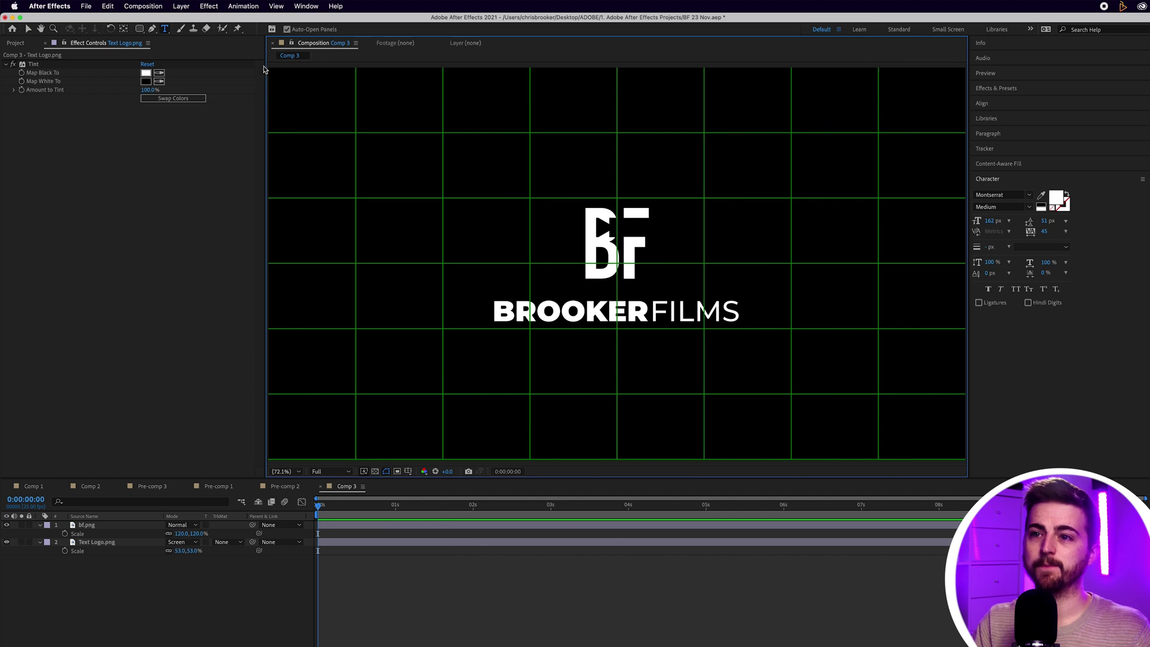
{"action": "left_click_drag", "start_coordinate": [140, 28], "coordinate": [162, 32]}
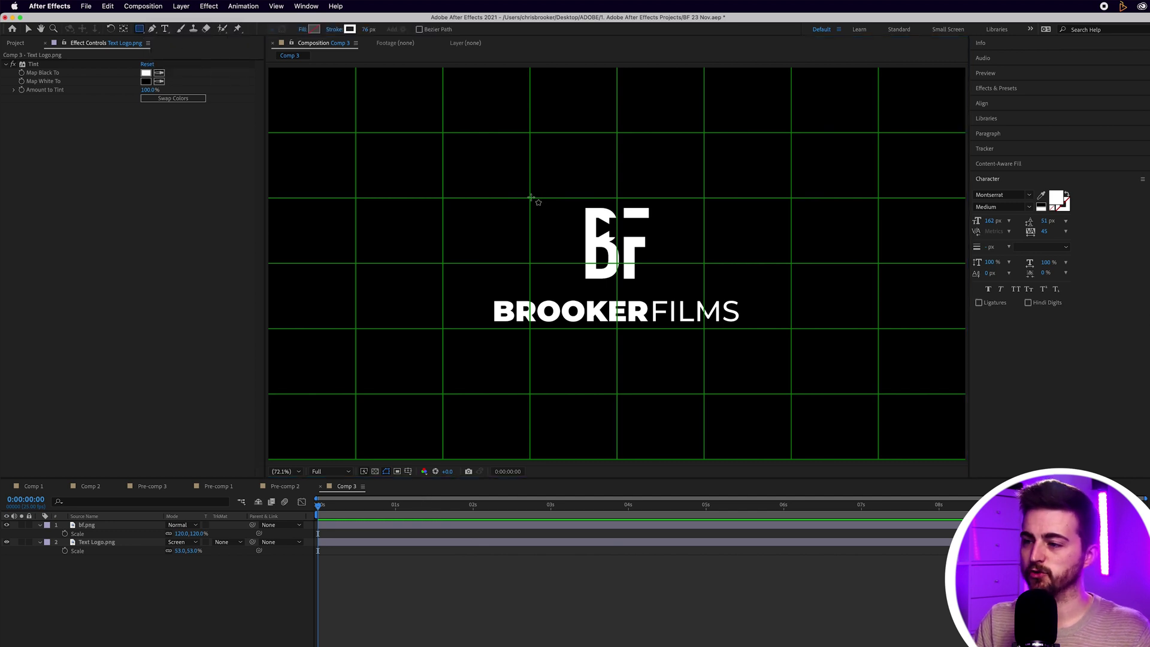
{"action": "left_click_drag", "start_coordinate": [530, 197], "coordinate": [666, 295]}
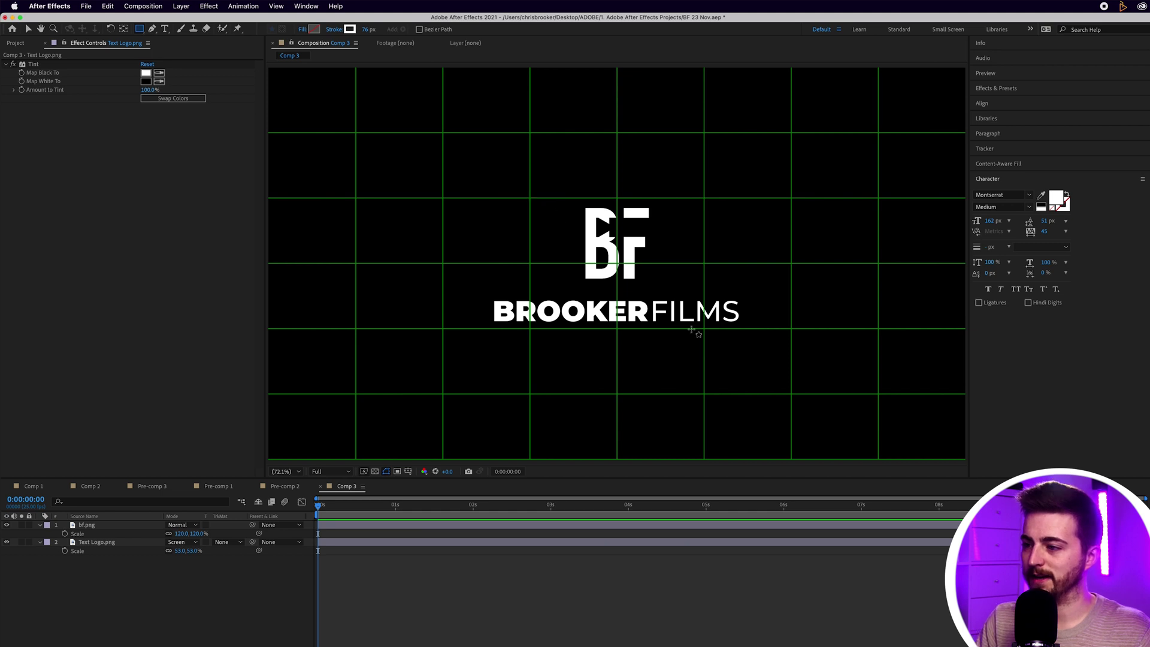
{"action": "key", "text": "super+z"}
{"action": "left_click_drag", "start_coordinate": [530, 198], "coordinate": [709, 332]}
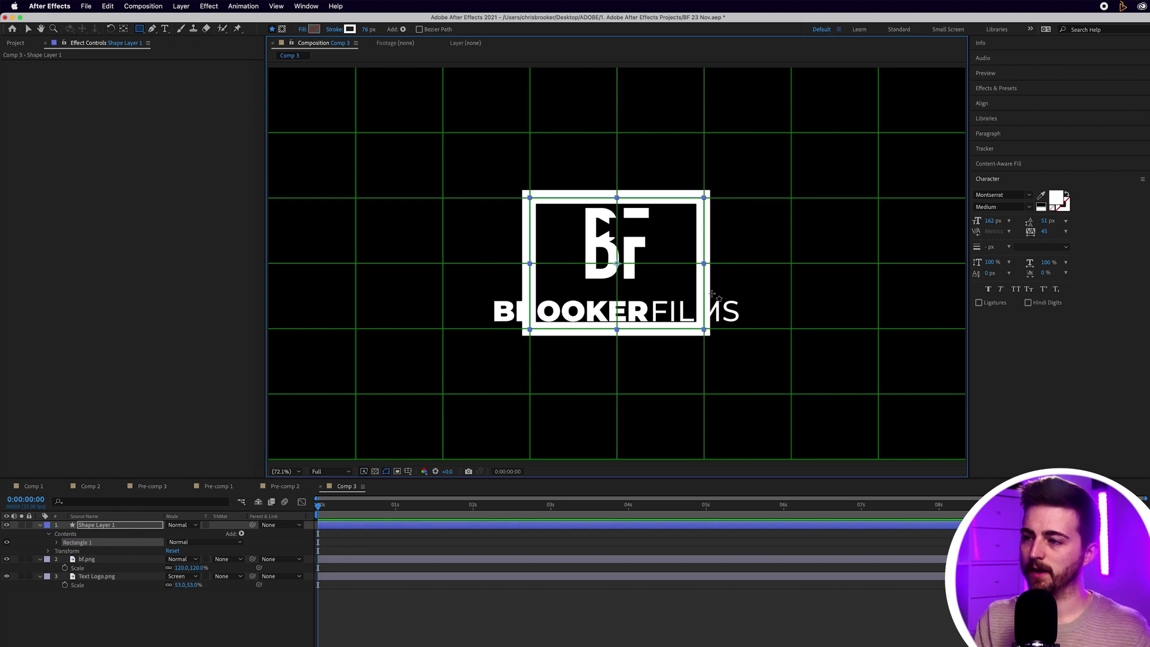
Step: Give the rectangle no fill and a solid white 56 px stroke
{"action": "left_click", "coordinate": [304, 29]}
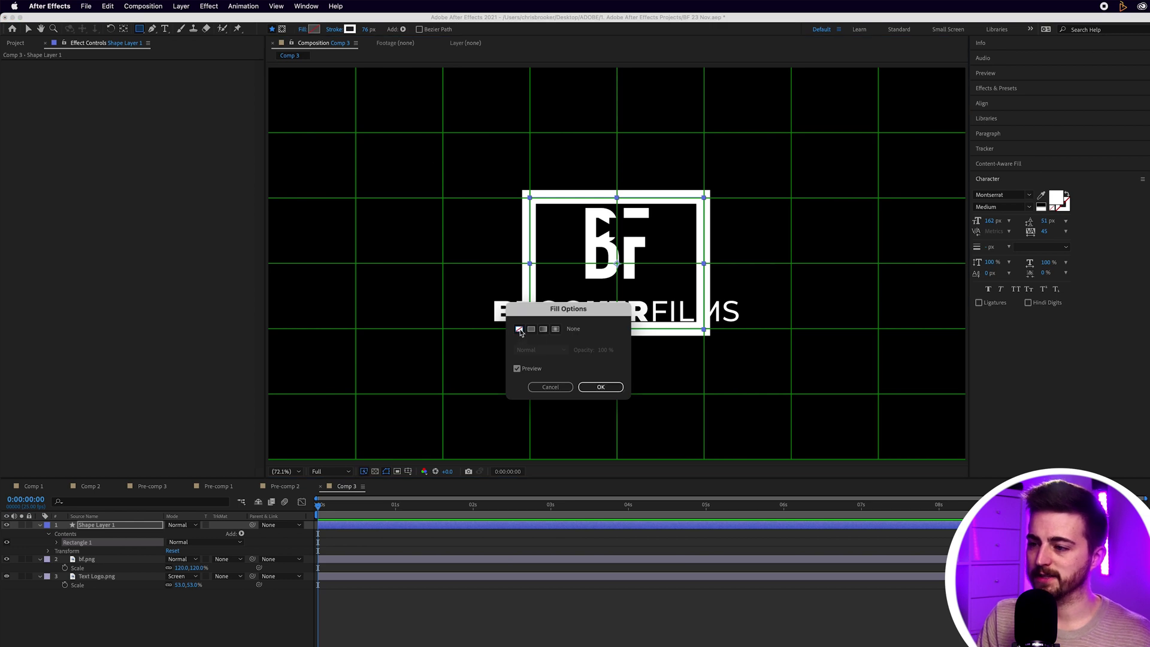
{"action": "key", "text": "Return"}
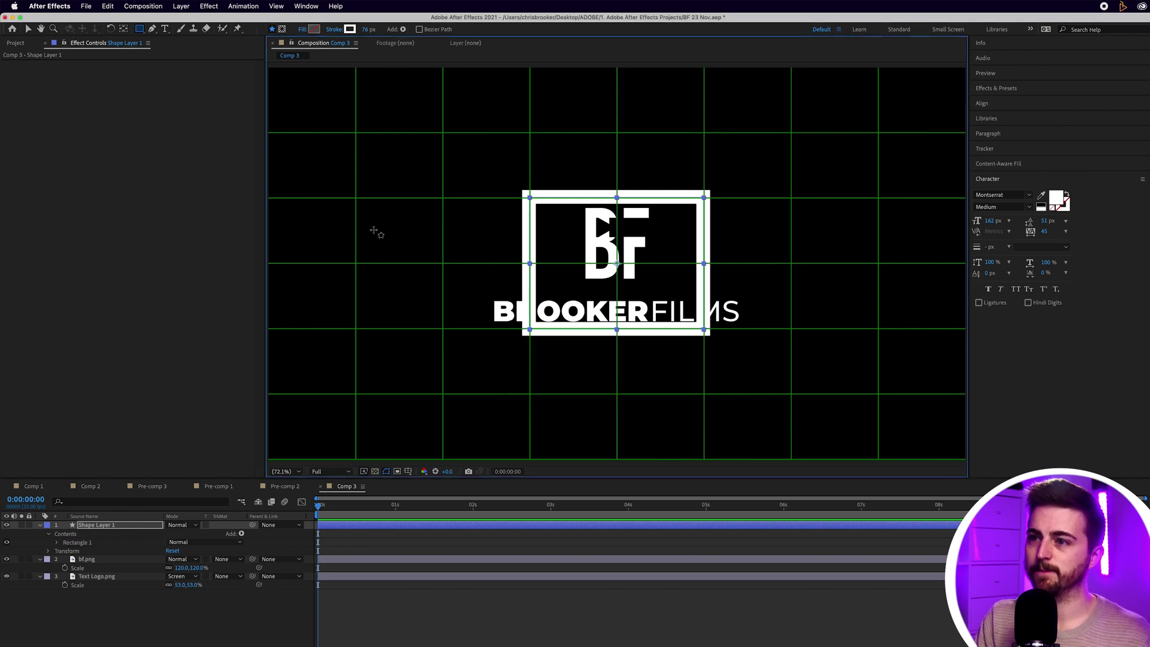
{"action": "left_click", "coordinate": [334, 29]}
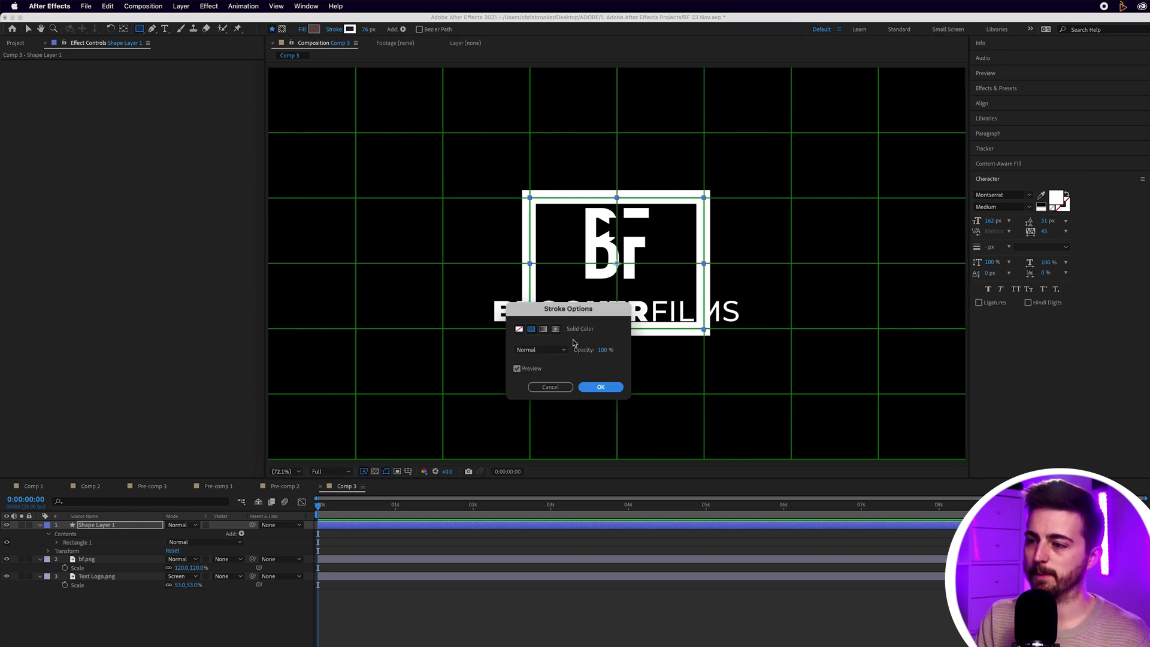
{"action": "left_click", "coordinate": [601, 387]}
{"action": "left_click_drag", "start_coordinate": [366, 30], "coordinate": [350, 35]}
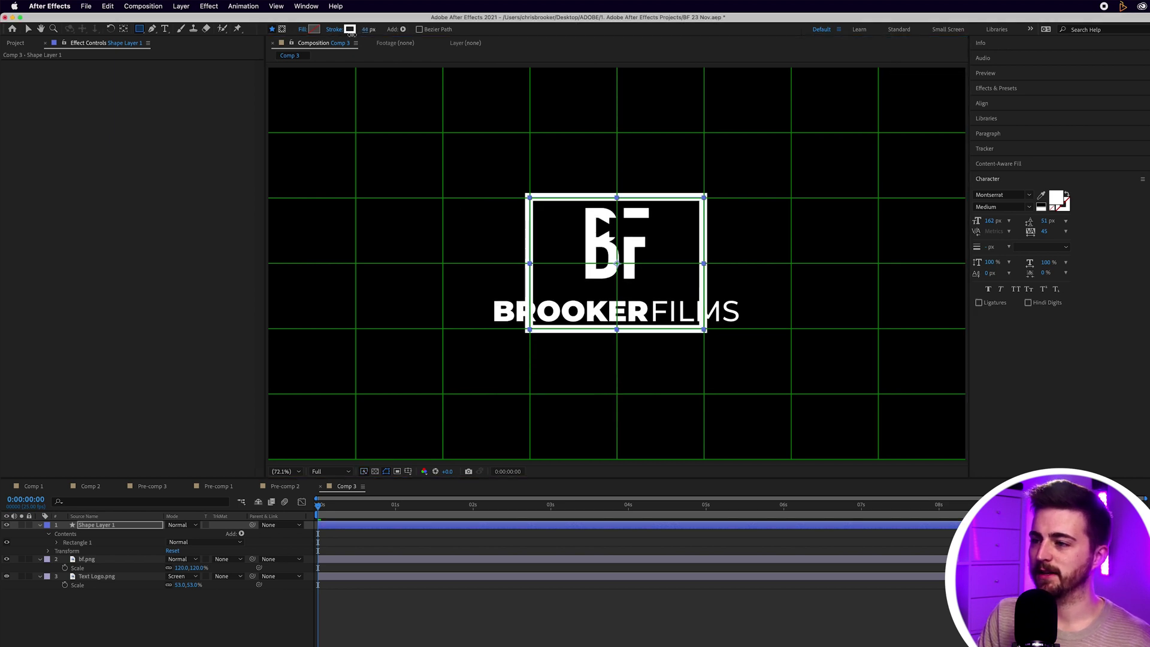
Step: Move the rectangle up around the BF mark, scale it to about 81%, and lower the text
{"action": "left_click", "coordinate": [28, 29]}
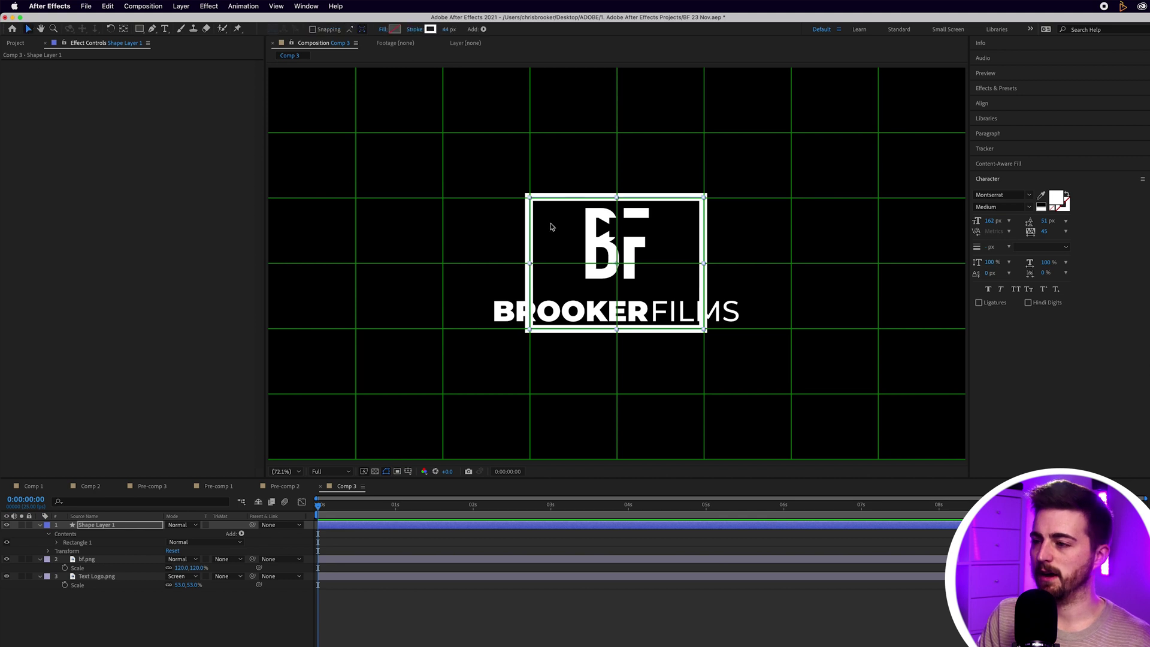
{"action": "mouse_move", "coordinate": [615, 251]}
{"action": "left_mouse_down"}
{"action": "mouse_move", "coordinate": [614, 221]}
{"action": "mouse_move", "coordinate": [614, 232]}
{"action": "left_mouse_up"}
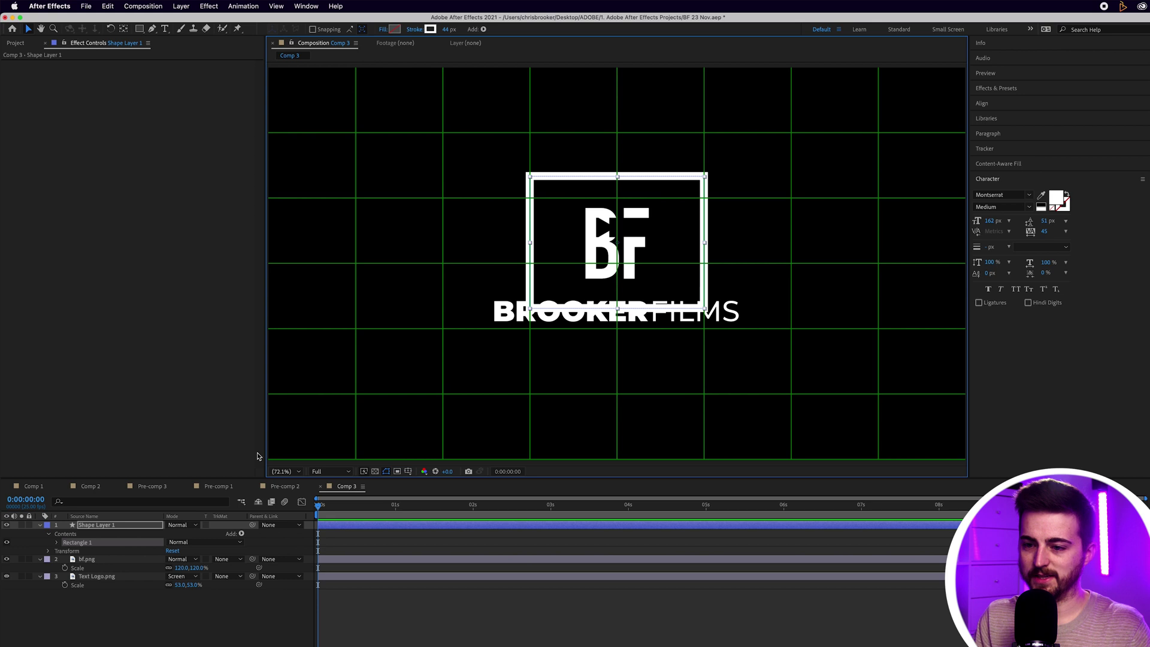
{"action": "key", "text": "s"}
{"action": "left_click_drag", "start_coordinate": [185, 533], "coordinate": [175, 532]}
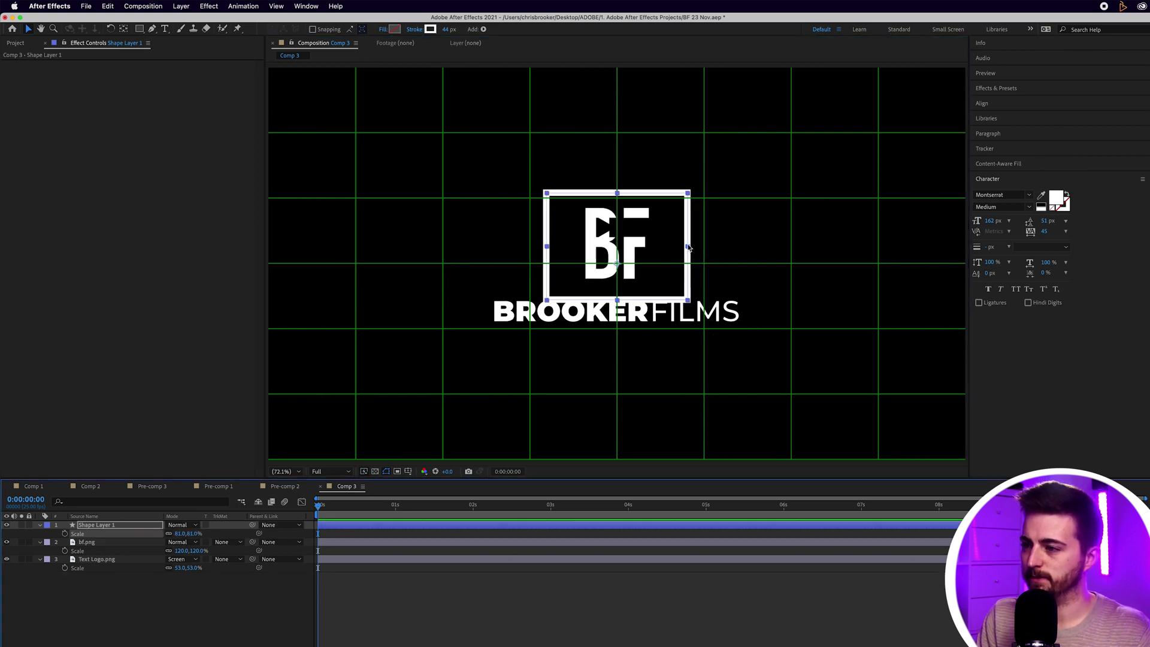
{"action": "left_click_drag", "start_coordinate": [688, 246], "coordinate": [679, 246]}
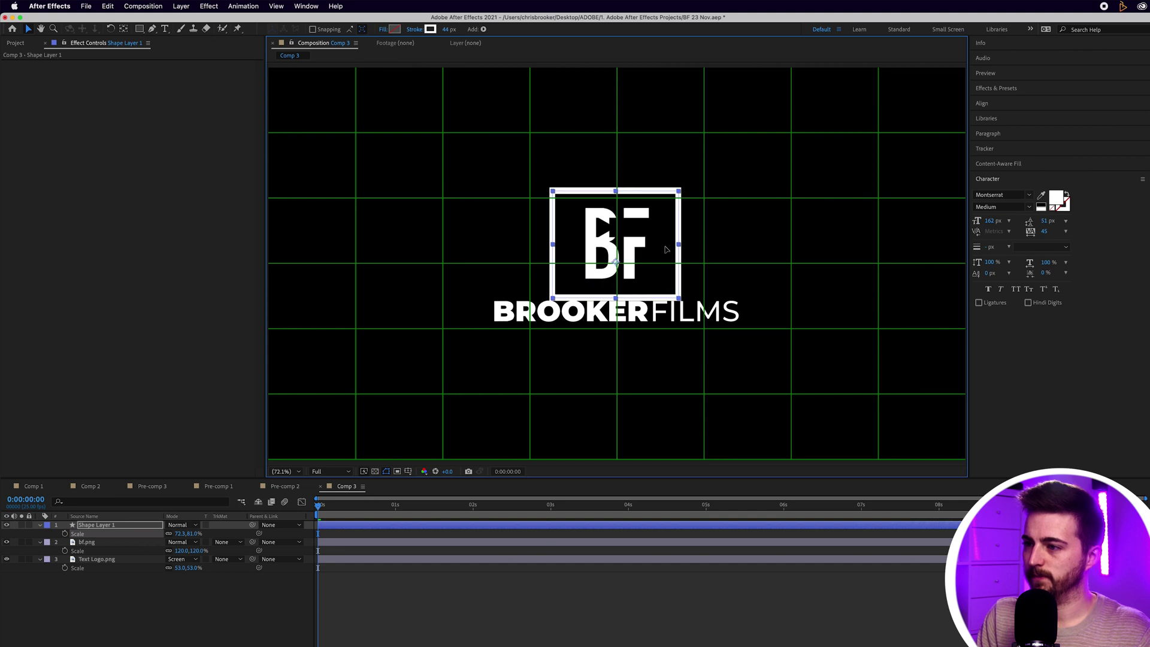
{"action": "left_click_drag", "start_coordinate": [679, 193], "coordinate": [688, 190]}
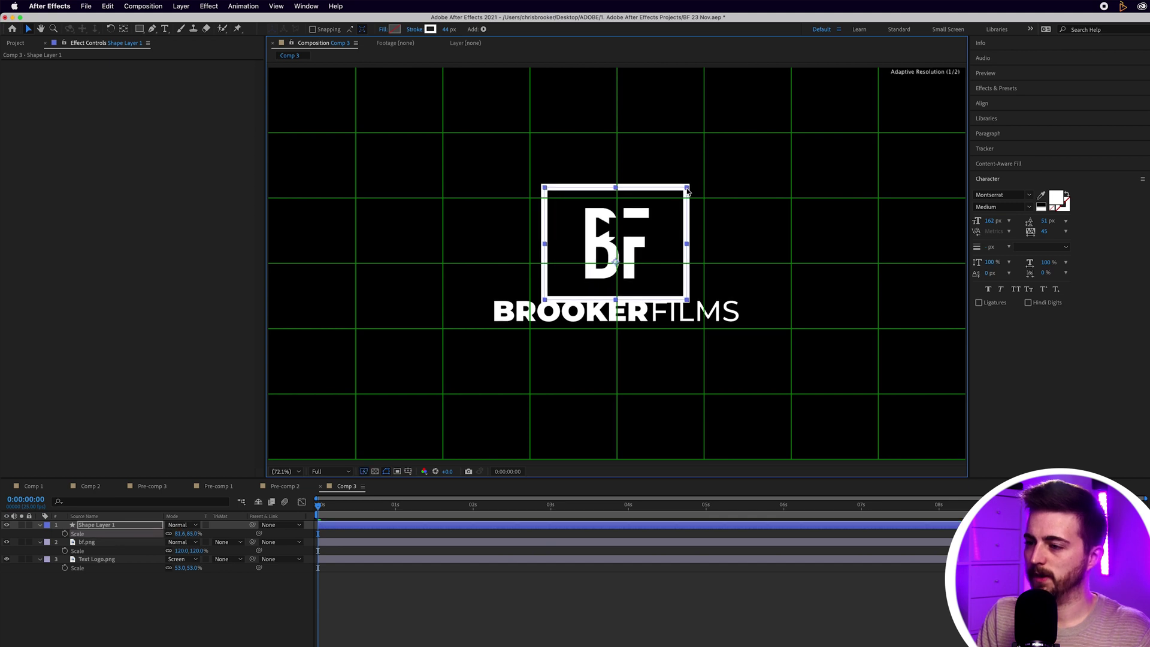
{"action": "left_click_drag", "start_coordinate": [713, 312], "coordinate": [711, 330]}
{"action": "key", "text": "super+apostrophe"}
{"action": "key", "text": "F2"}
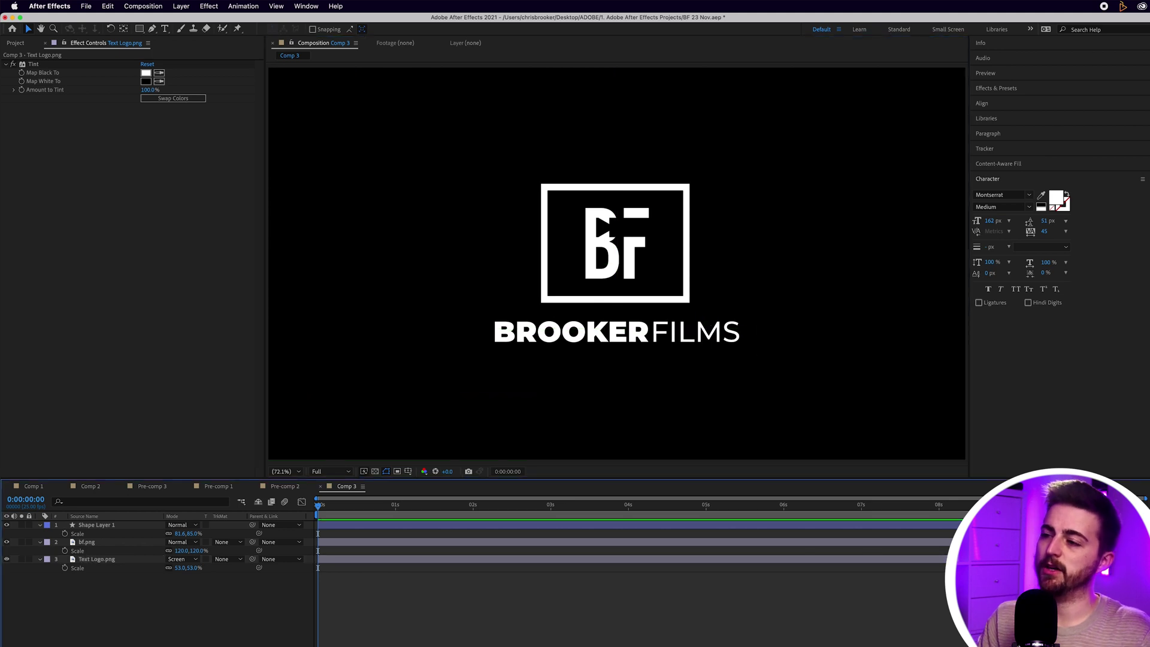
Step: Stretch the frame taller from its top edge to about 90.8% vertical scale
{"action": "left_click", "coordinate": [639, 190]}
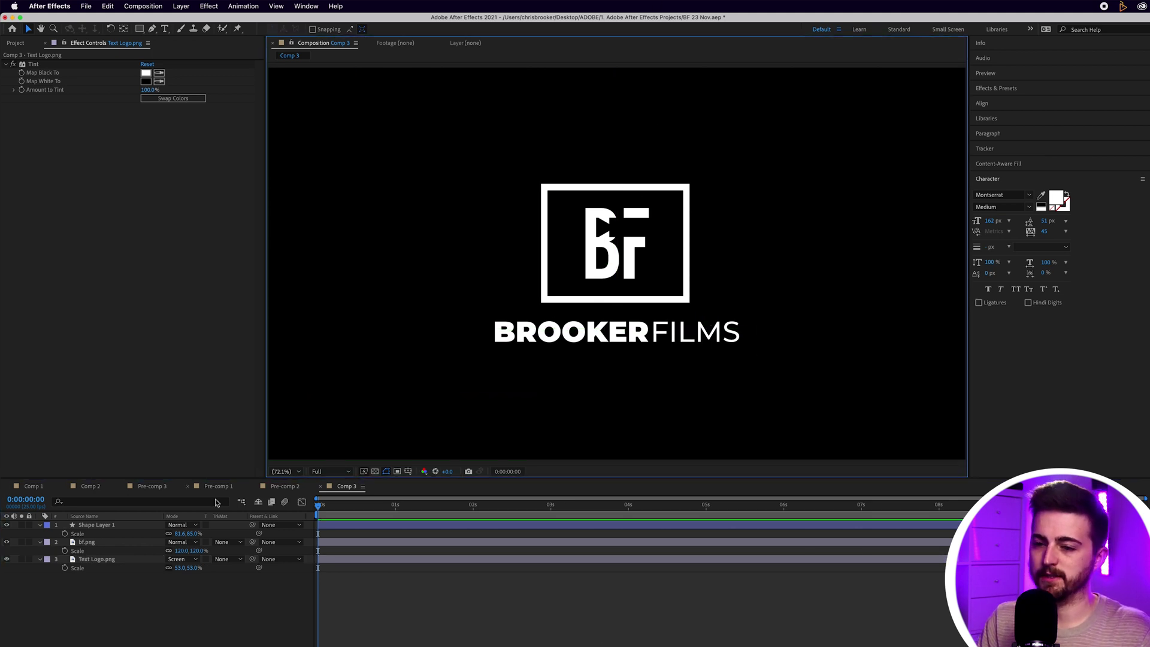
{"action": "left_click", "coordinate": [563, 188]}
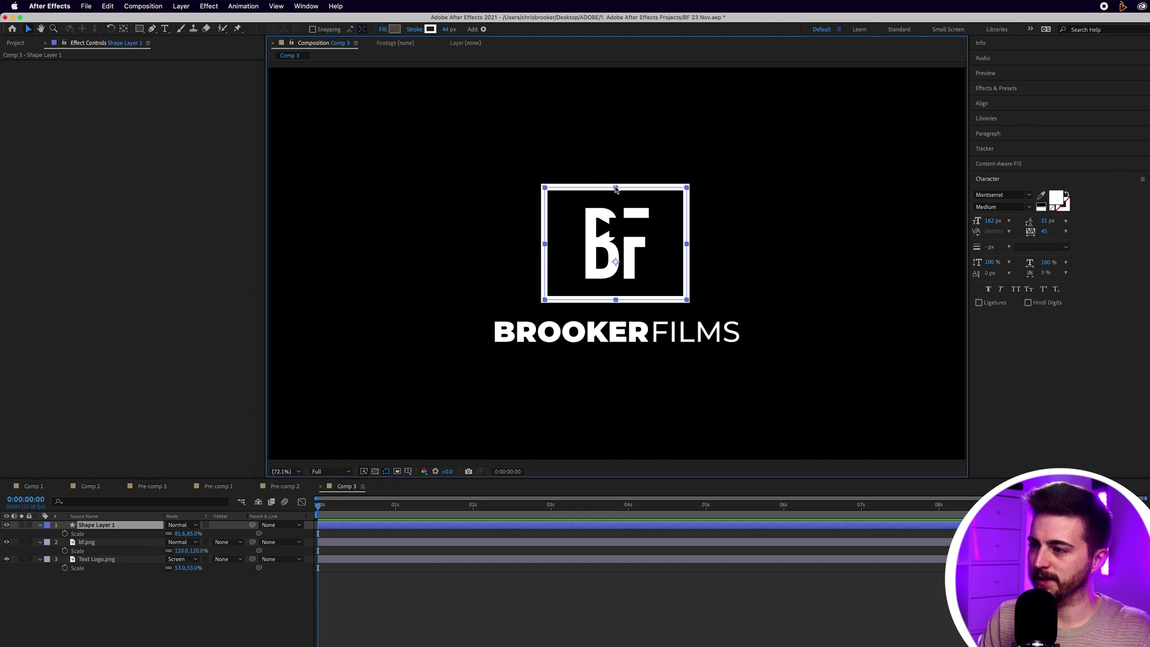
{"action": "left_click_drag", "start_coordinate": [615, 191], "coordinate": [616, 186]}
{"action": "left_click", "coordinate": [540, 615]}
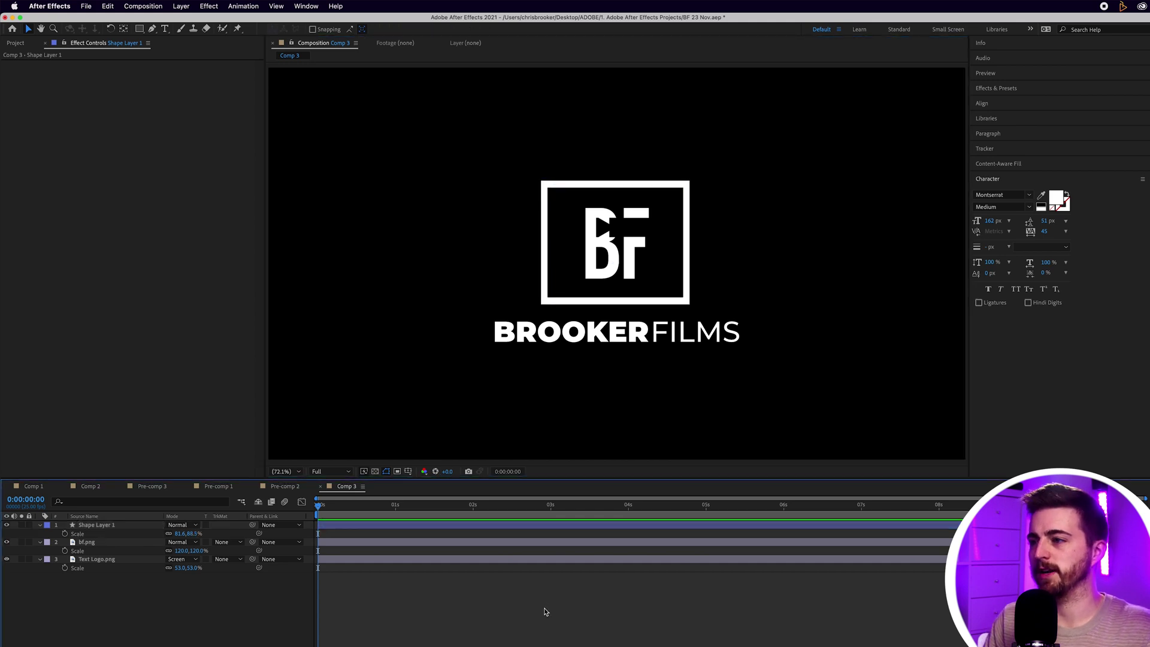
{"action": "left_click", "coordinate": [622, 186]}
{"action": "left_click_drag", "start_coordinate": [615, 187], "coordinate": [615, 179]}
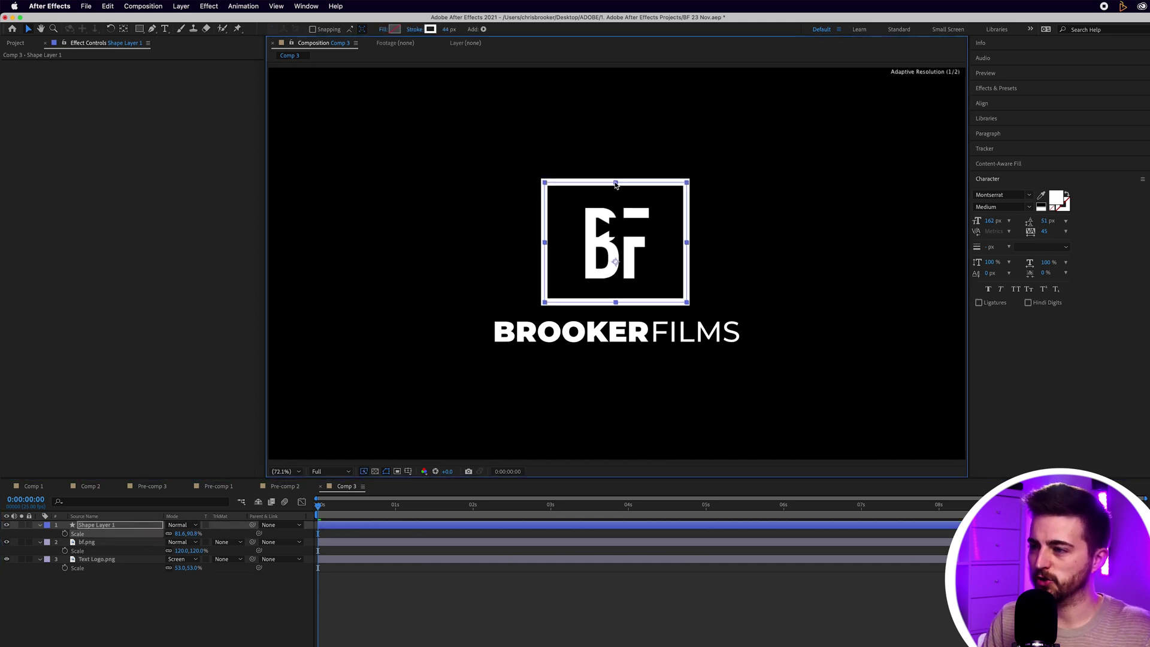
{"action": "left_click", "coordinate": [623, 587]}
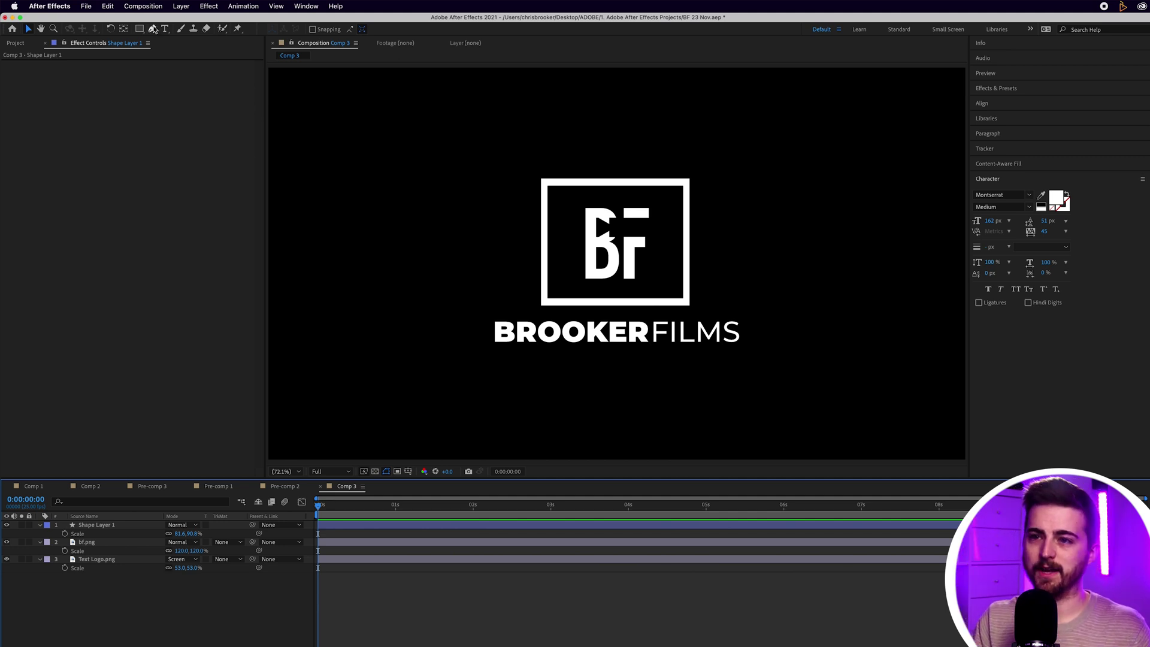
Step: Mask Text Logo.png to show only BROOKER, then duplicate the layer
{"action": "left_click", "coordinate": [98, 559]}
{"action": "left_click", "coordinate": [139, 29]}
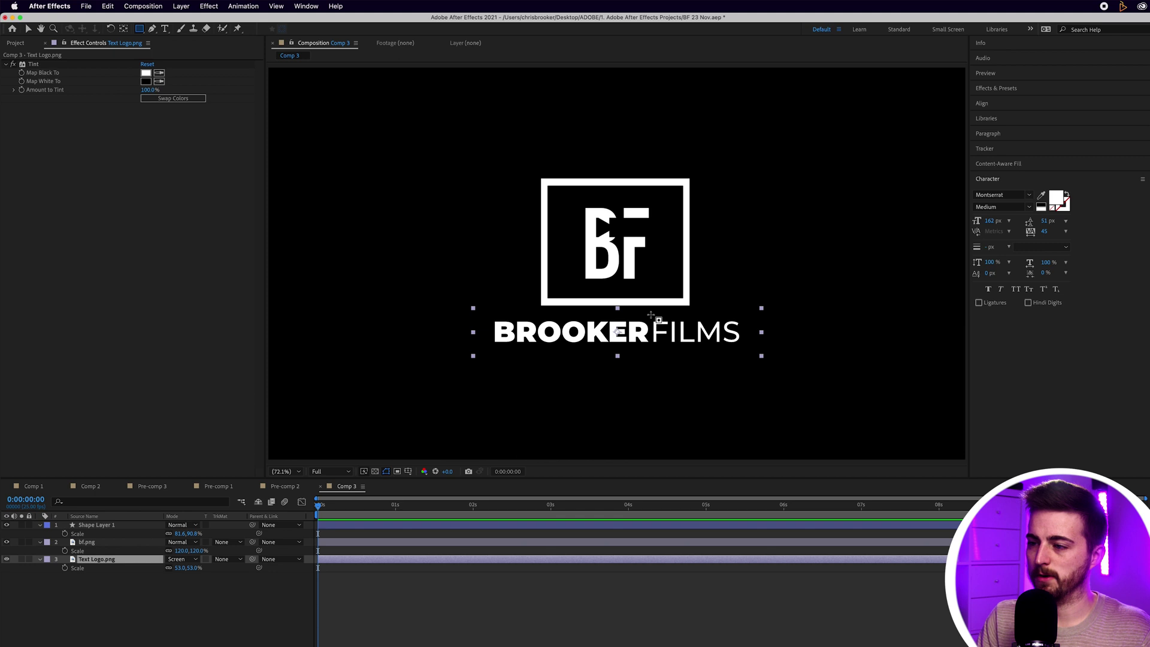
{"action": "left_click_drag", "start_coordinate": [649, 313], "coordinate": [455, 366]}
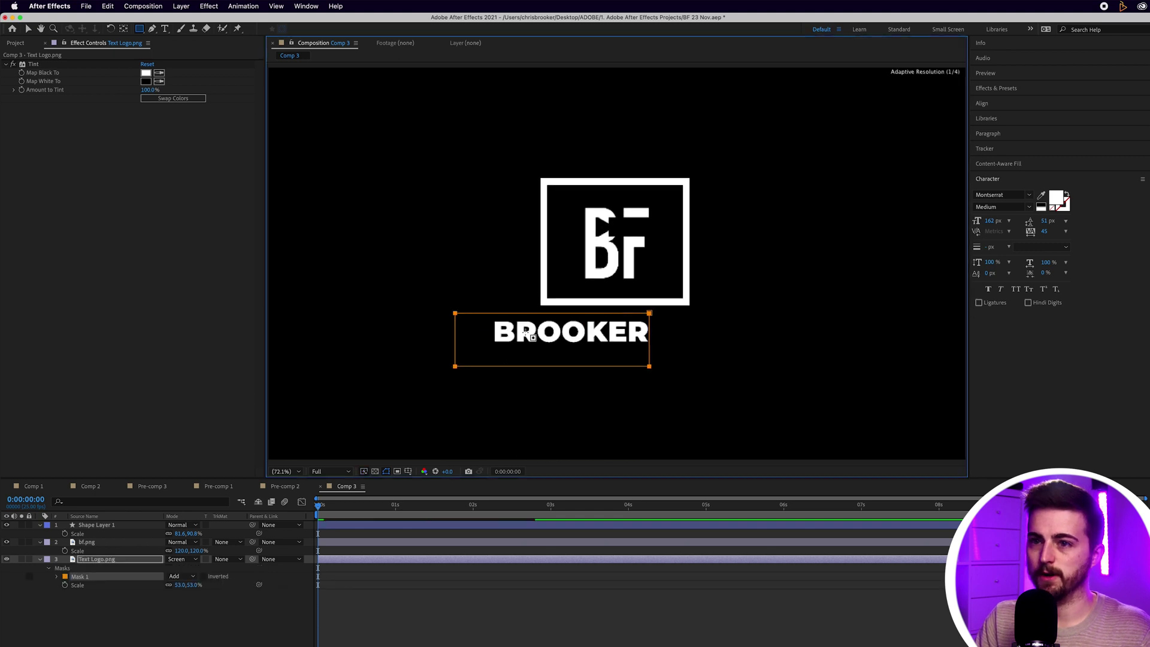
{"action": "key", "text": "v"}
{"action": "left_click", "coordinate": [112, 561]}
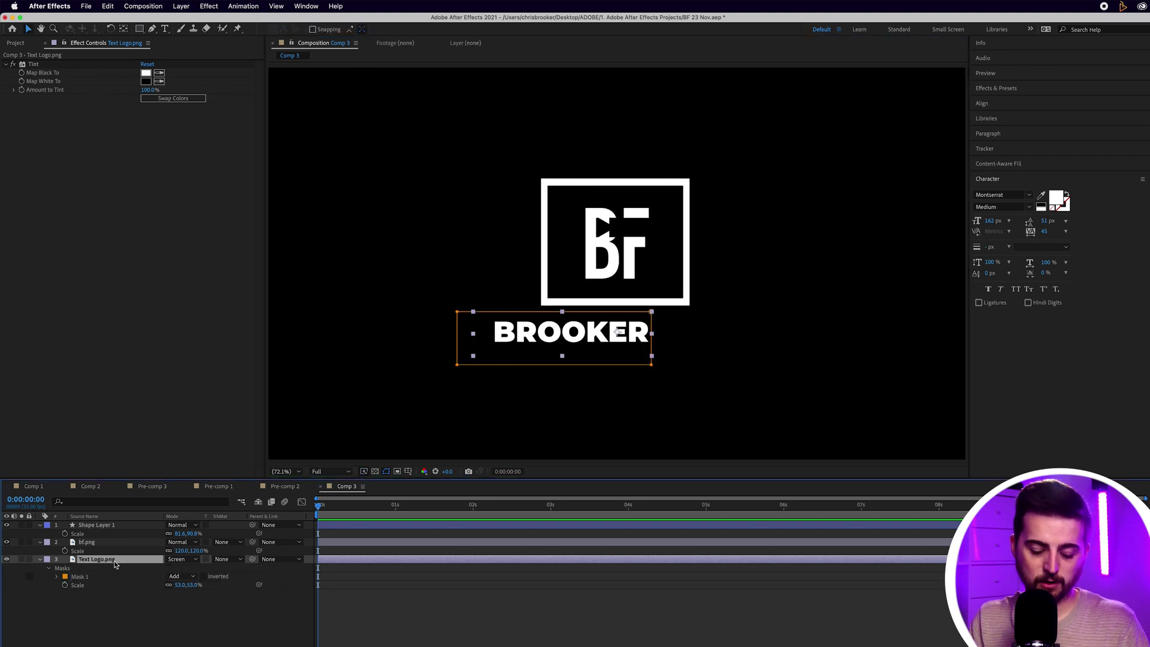
{"action": "key", "text": "super+d"}
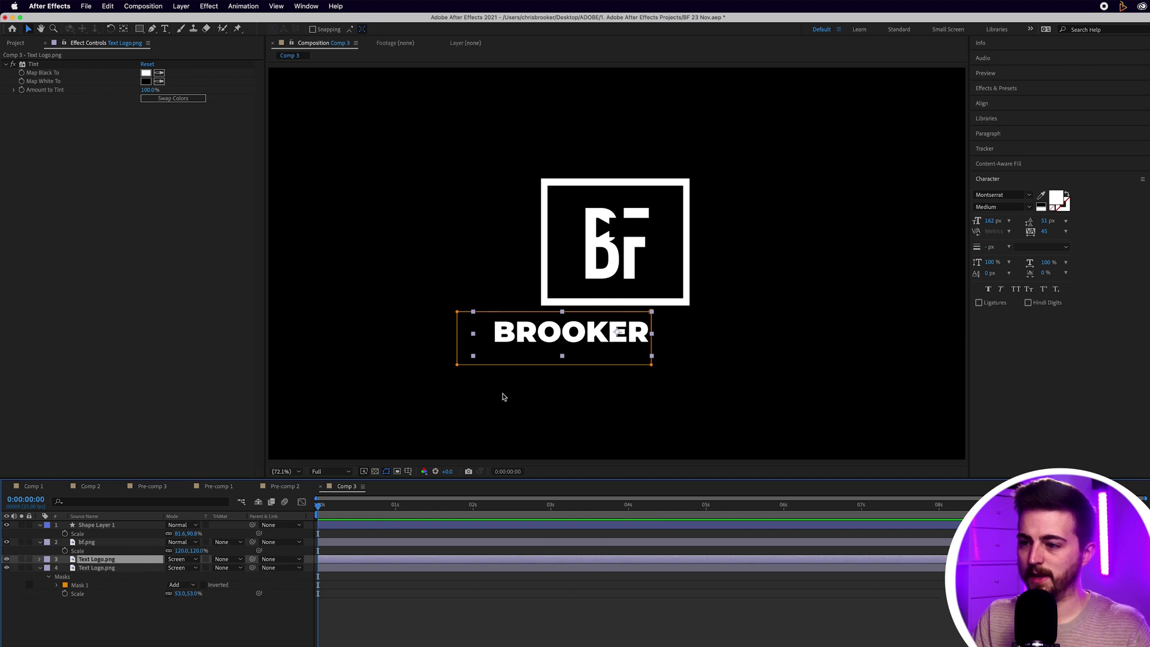
Step: Slide the copy's mask over FILMS and stack FILMS centred below BROOKER
{"action": "left_click", "coordinate": [82, 586]}
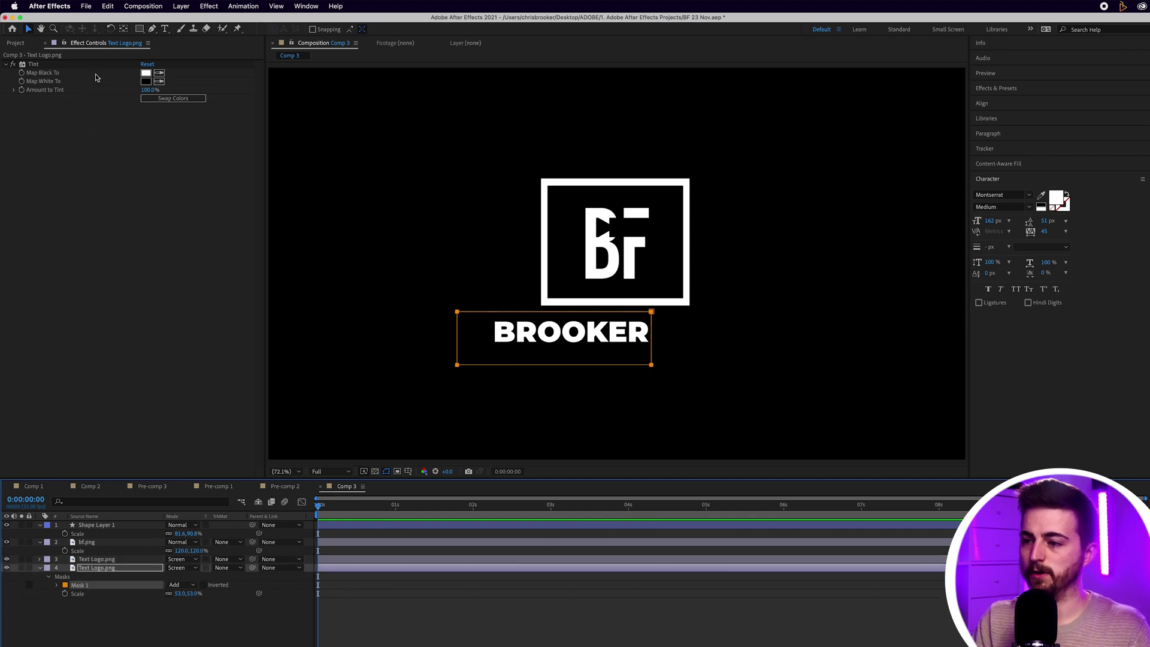
{"action": "left_click_drag", "start_coordinate": [458, 313], "coordinate": [649, 309]}
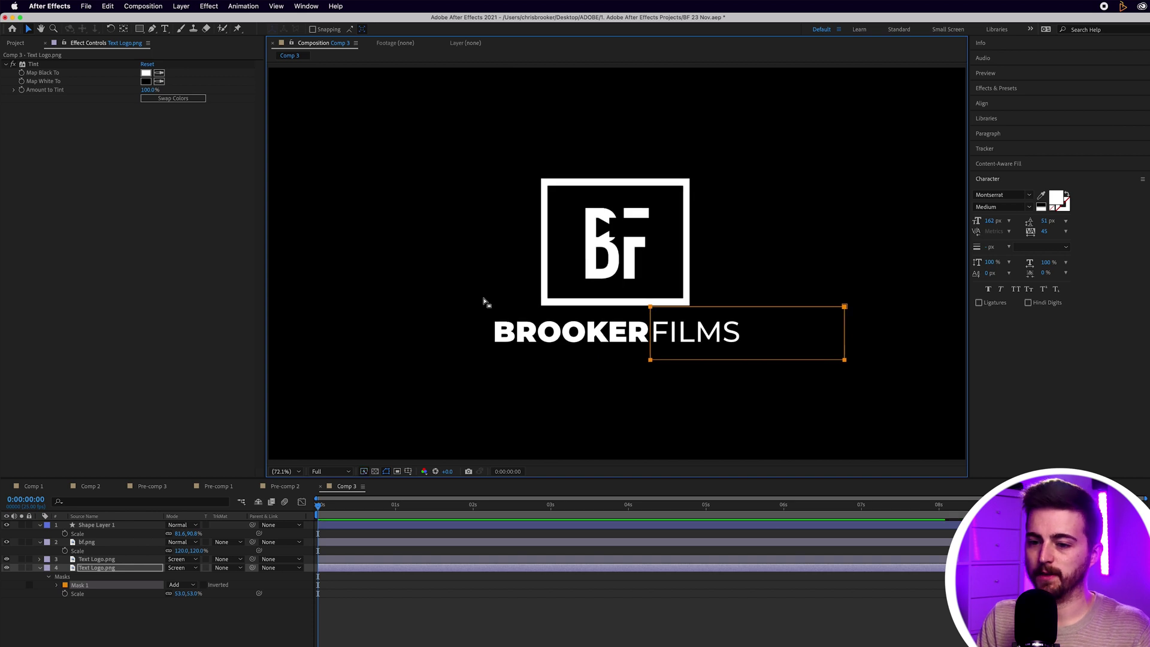
{"action": "left_click", "coordinate": [89, 560]}
{"action": "left_click", "coordinate": [22, 559]}
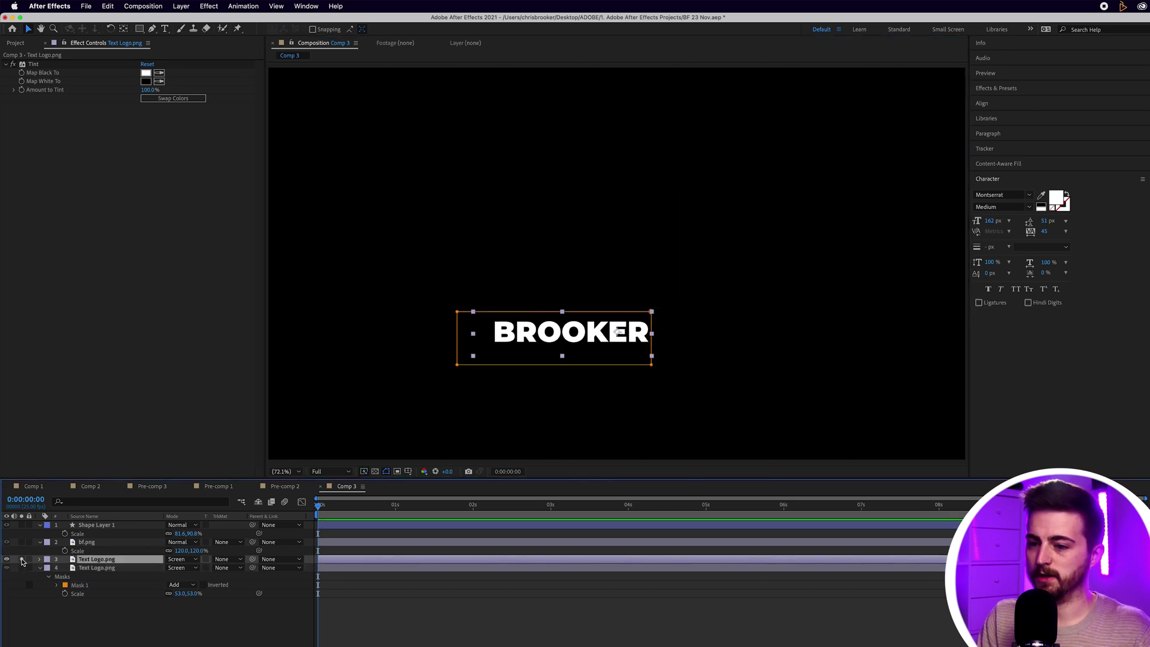
{"action": "left_click", "coordinate": [22, 559]}
{"action": "left_click", "coordinate": [22, 568]}
{"action": "left_click", "coordinate": [23, 567]}
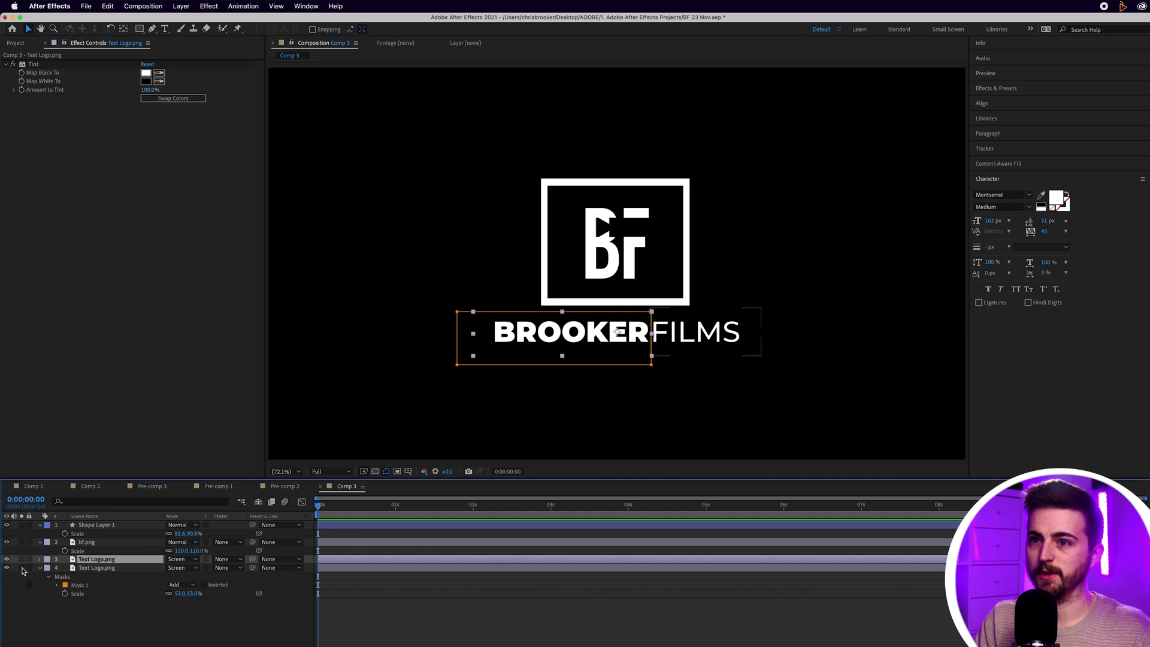
{"action": "left_click_drag", "start_coordinate": [690, 334], "coordinate": [594, 330]}
{"action": "left_click", "coordinate": [548, 330], "text": "shift"}
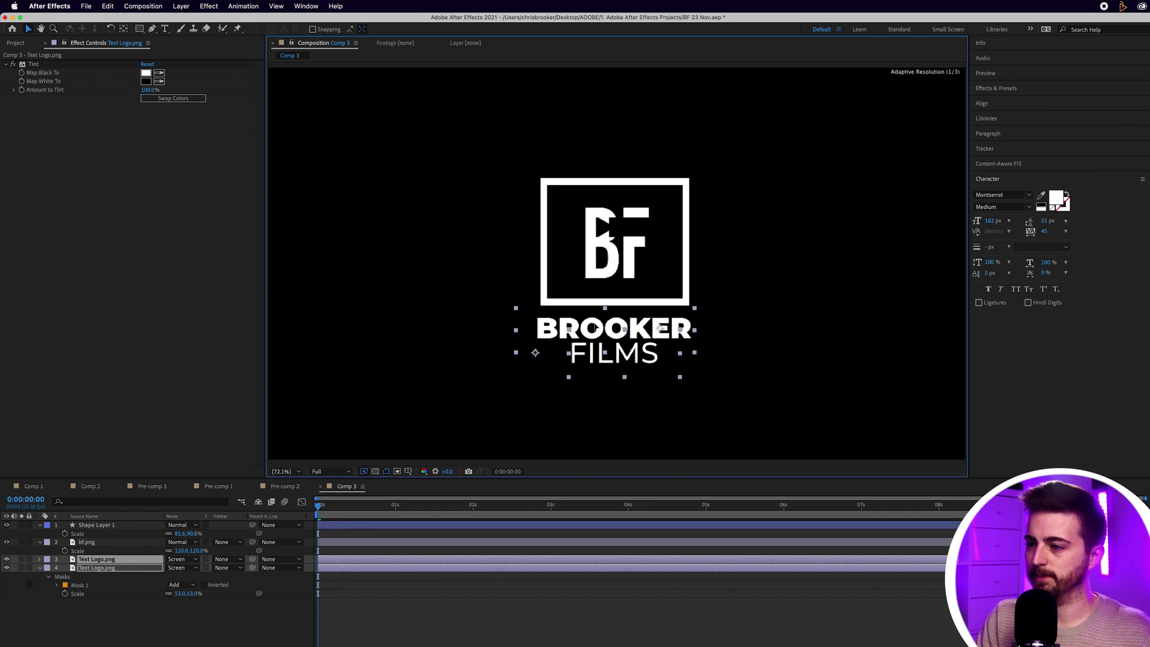
Step: Toggle the proportional grid on and off to check the text alignment
{"action": "left_click", "coordinate": [407, 472]}
{"action": "left_click", "coordinate": [427, 487]}
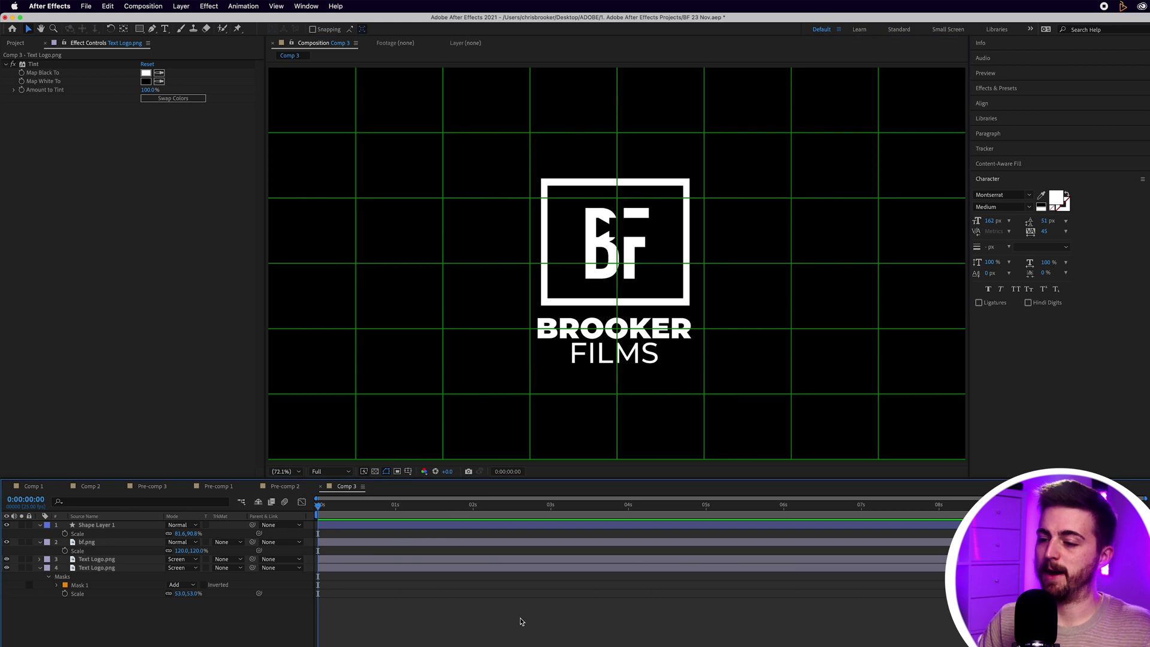
{"action": "left_click", "coordinate": [408, 471]}
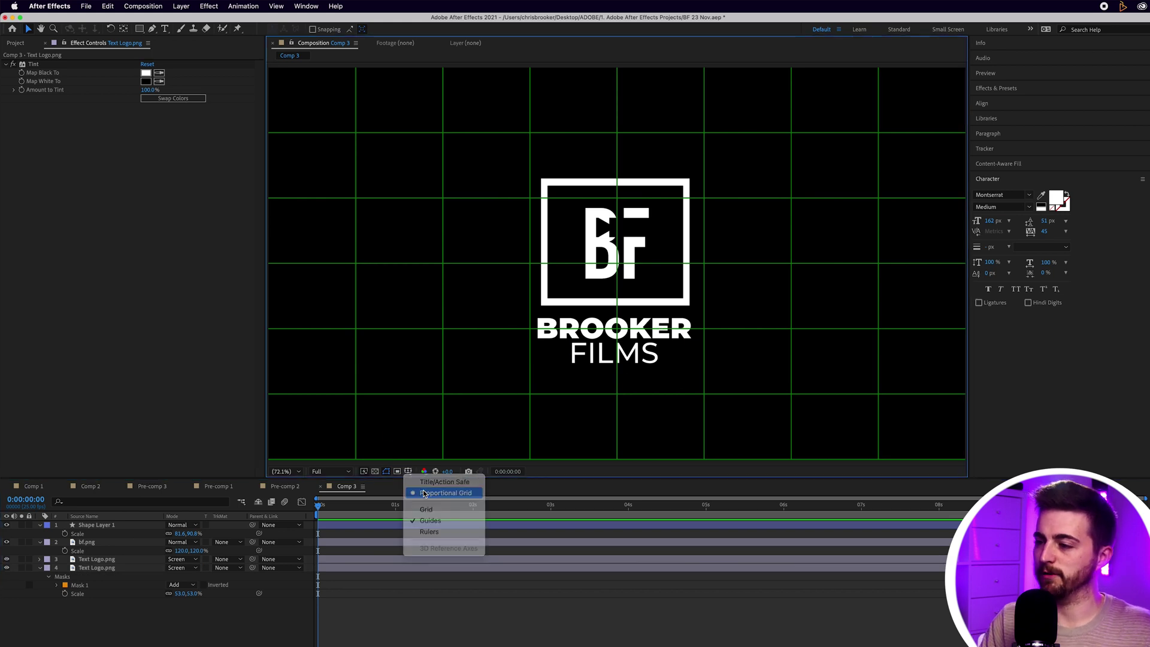
{"action": "left_click", "coordinate": [422, 489]}
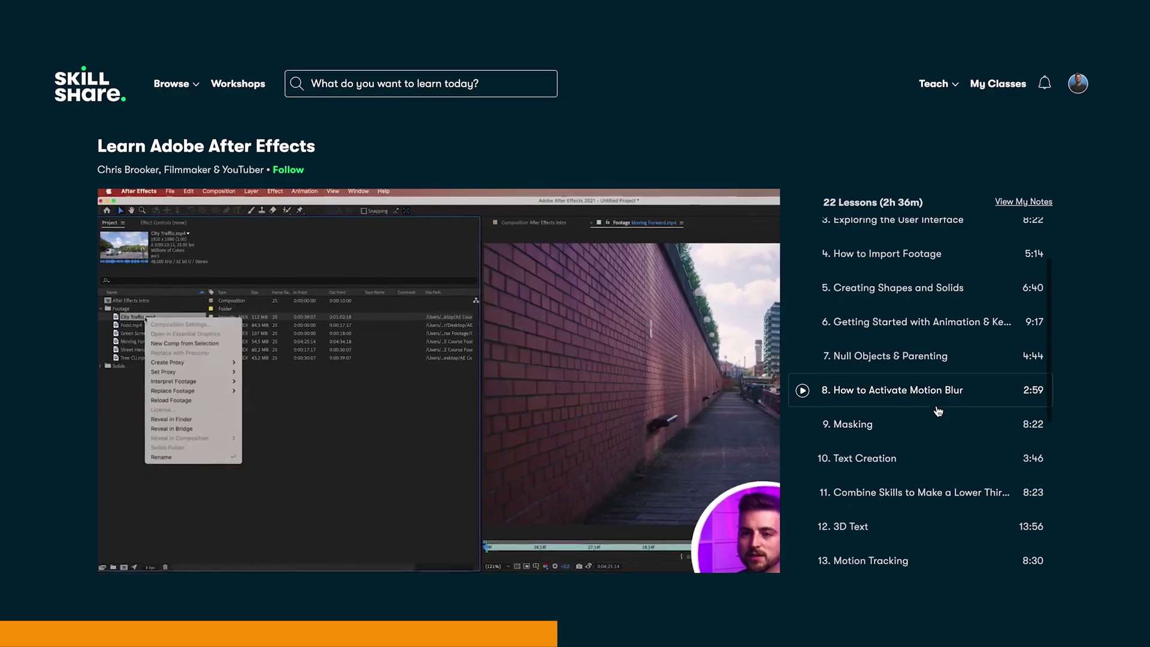
{"action": "scroll", "coordinate": [868, 411], "scroll_direction": "down", "scroll_amount": 3}
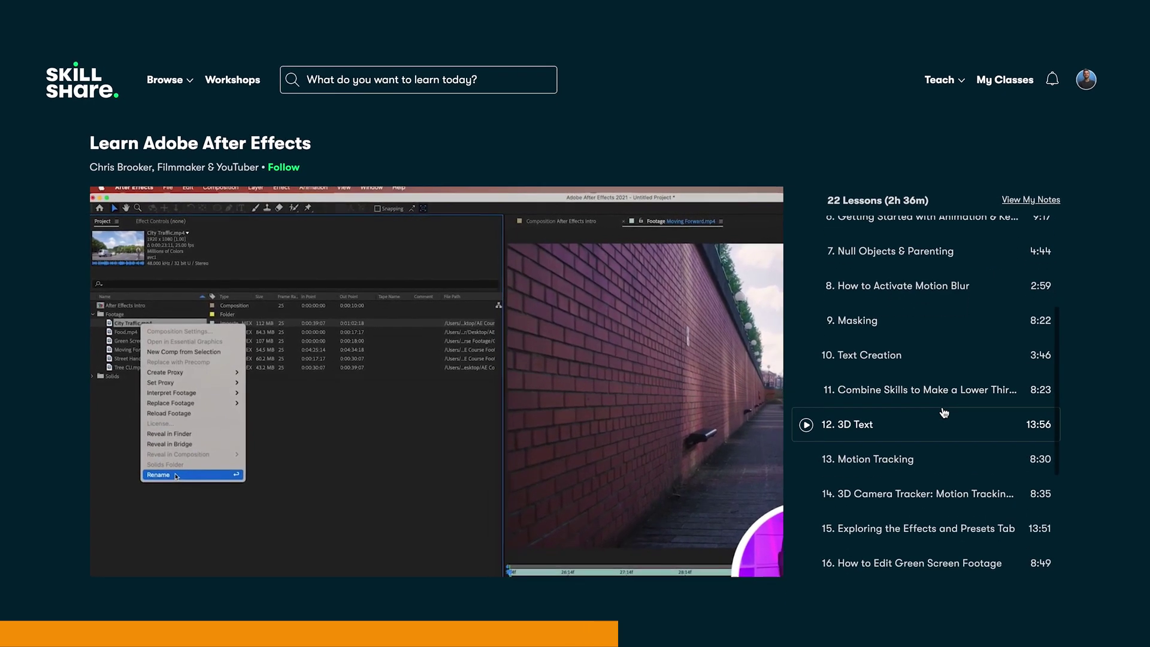
{"action": "scroll", "coordinate": [944, 412], "scroll_direction": "down", "scroll_amount": 5}
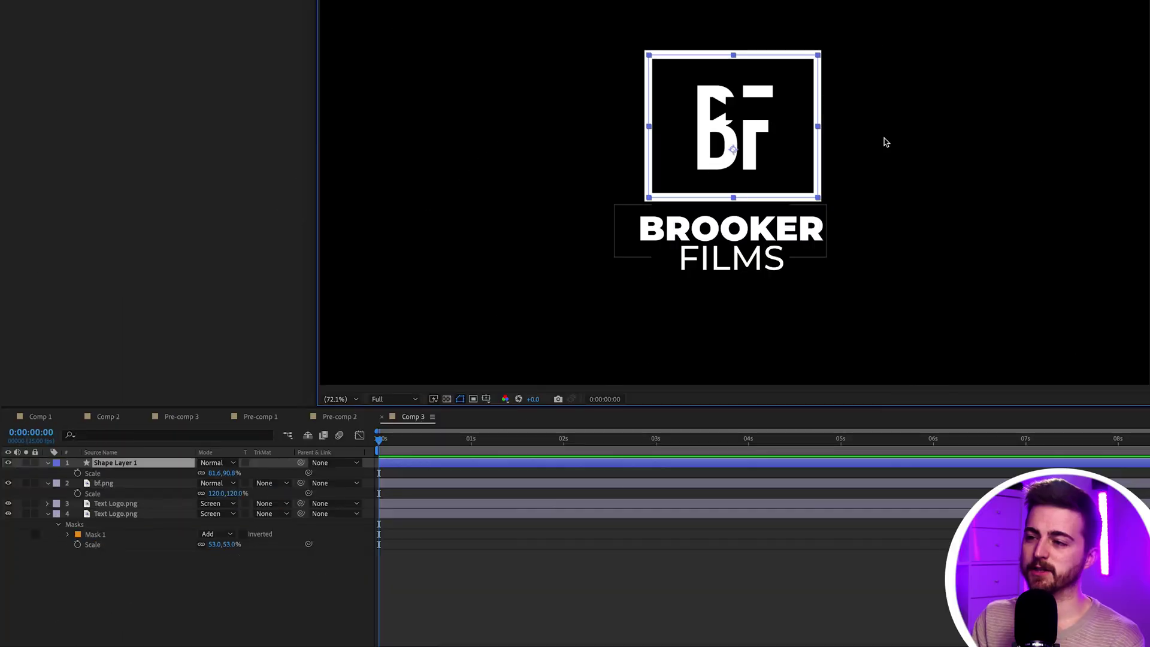
Step: Preview the animation and reveal the frame shape layer's properties
{"action": "left_click", "coordinate": [381, 452]}
{"action": "key", "text": "space"}
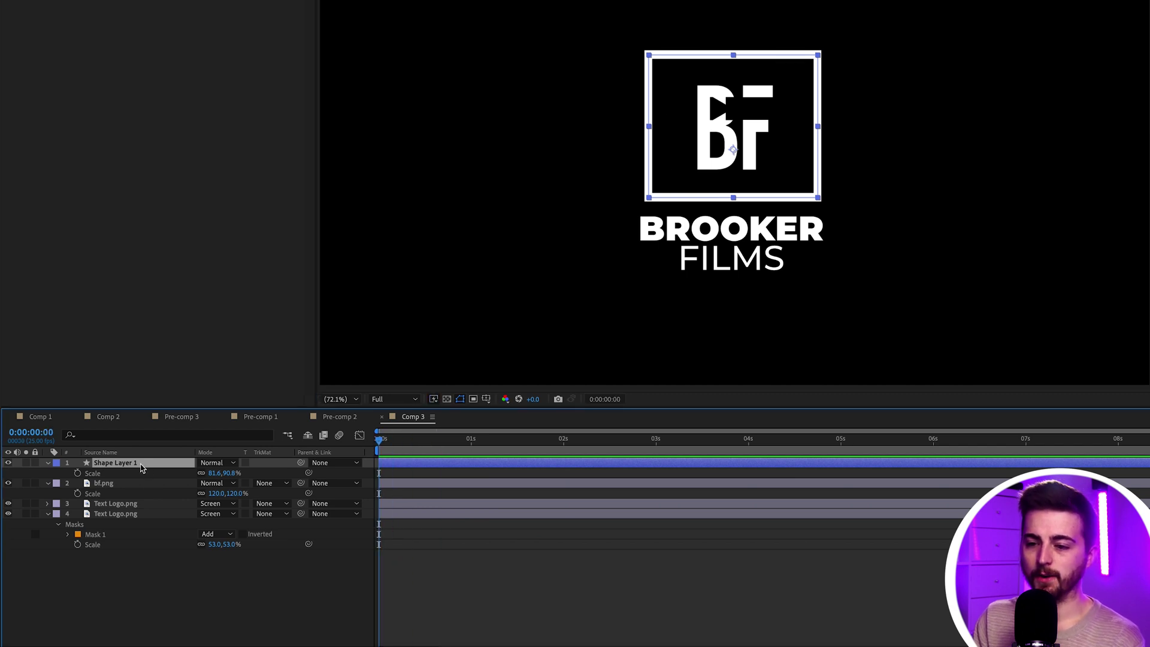
{"action": "left_click", "coordinate": [126, 486]}
{"action": "left_click", "coordinate": [127, 461]}
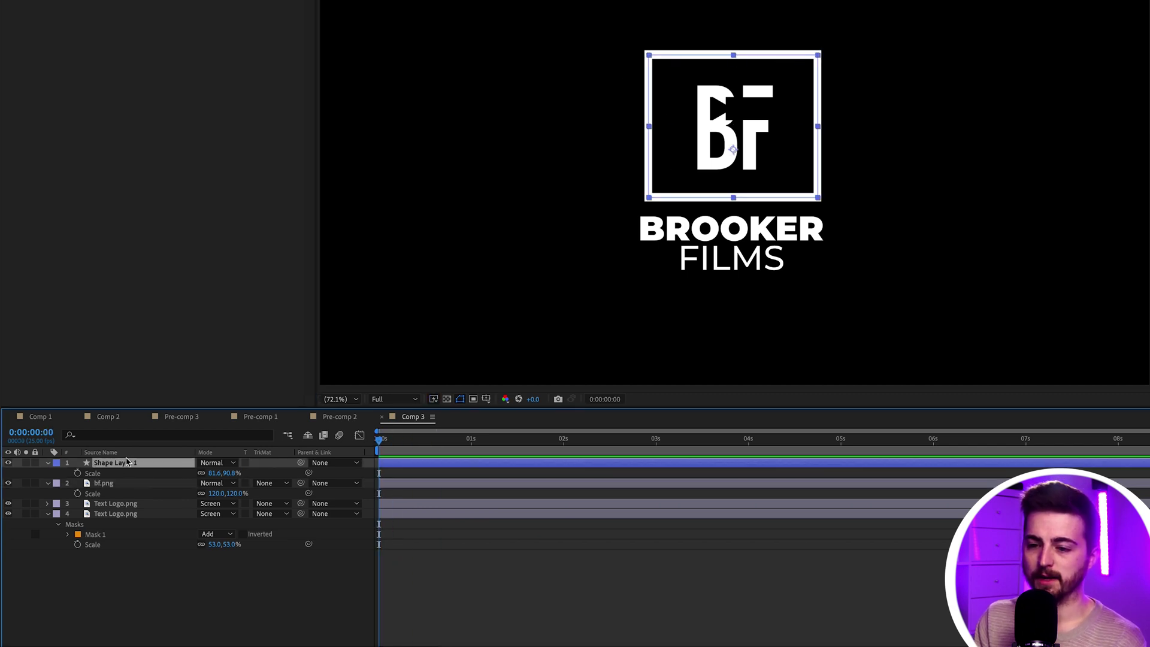
{"action": "left_click", "coordinate": [48, 463]}
{"action": "left_click", "coordinate": [49, 462]}
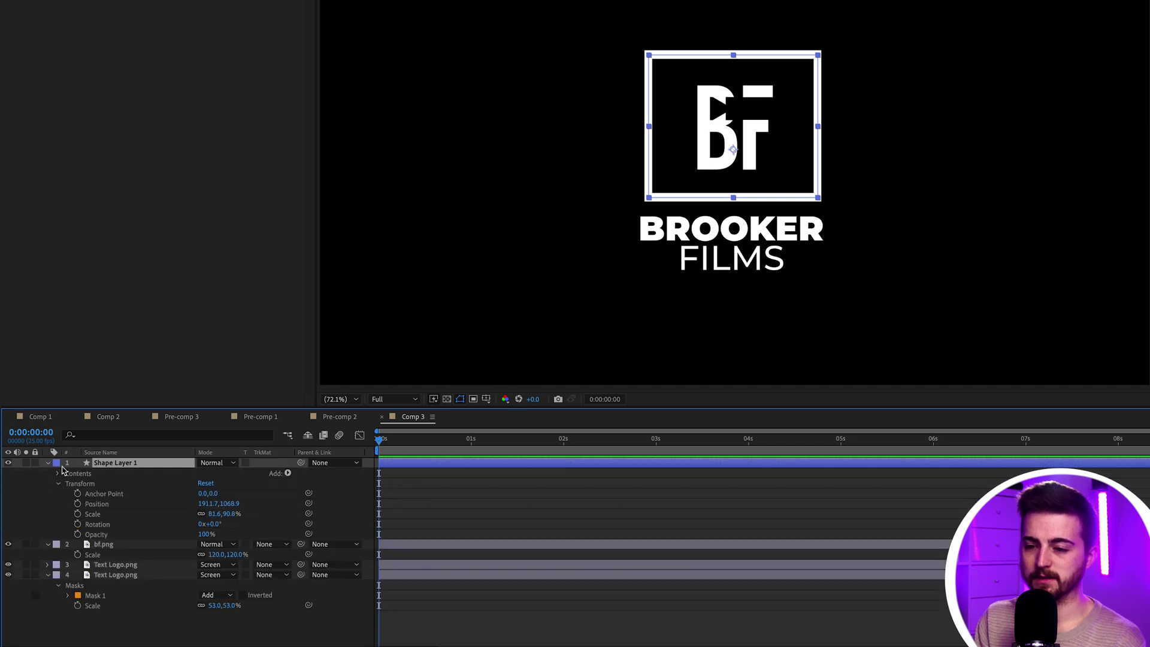
Step: Add Trim Paths to the frame, keyframing End from 0% to 100%
{"action": "left_click", "coordinate": [288, 473]}
{"action": "left_click", "coordinate": [317, 592]}
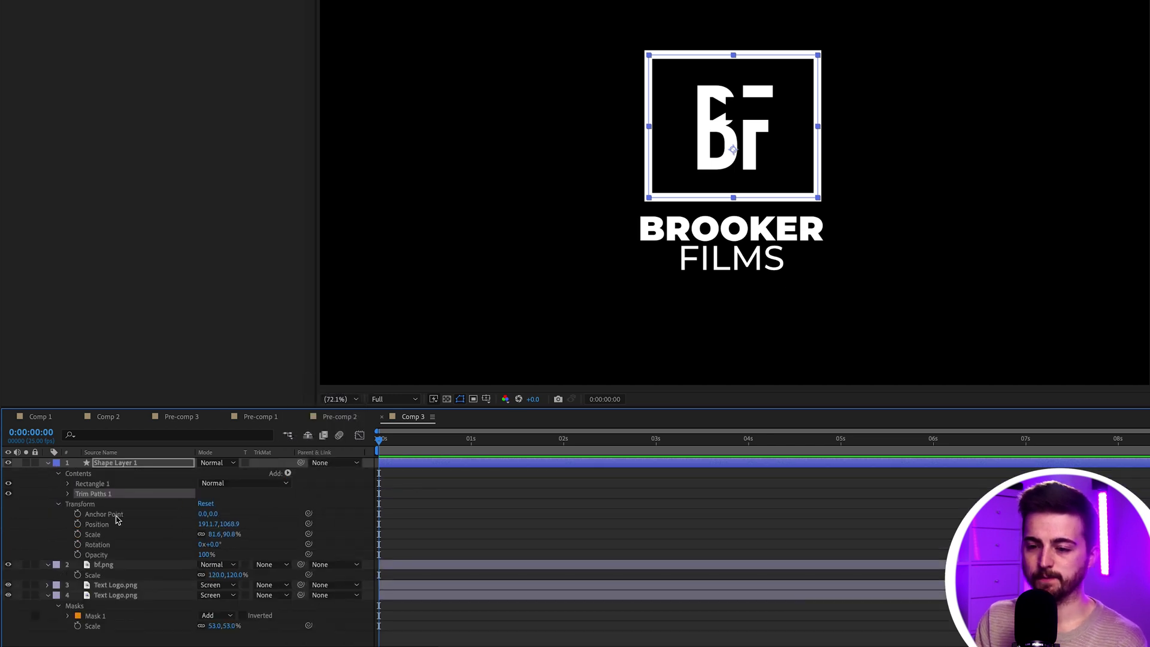
{"action": "left_click", "coordinate": [67, 494]}
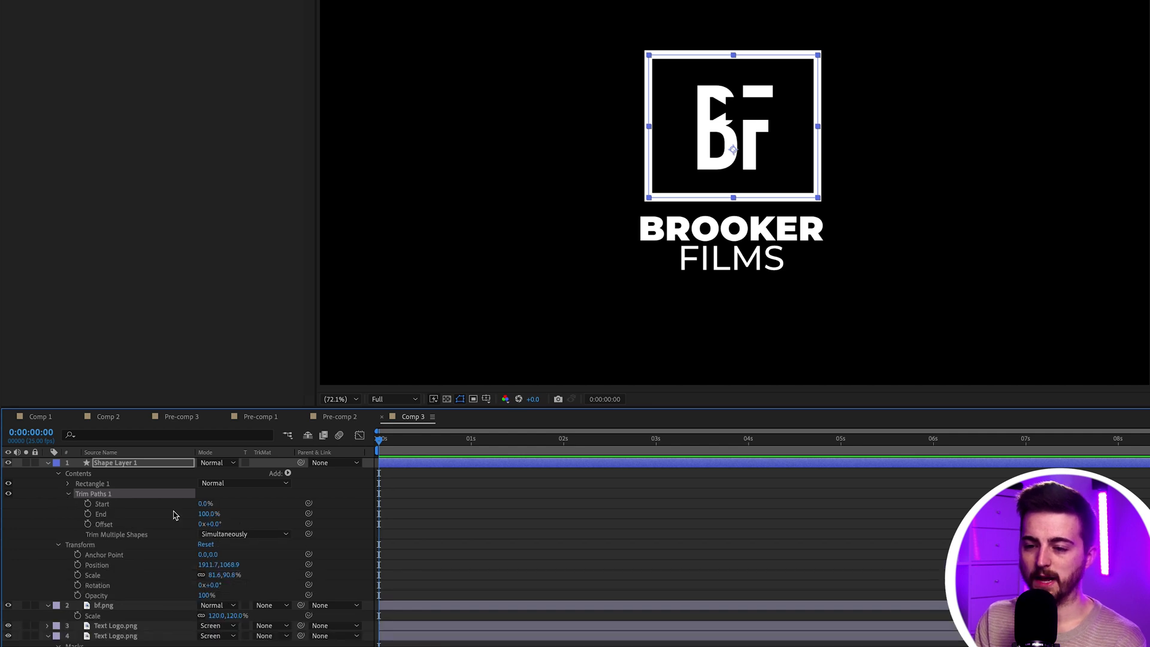
{"action": "type", "text": "0"}
{"action": "key", "text": "Return"}
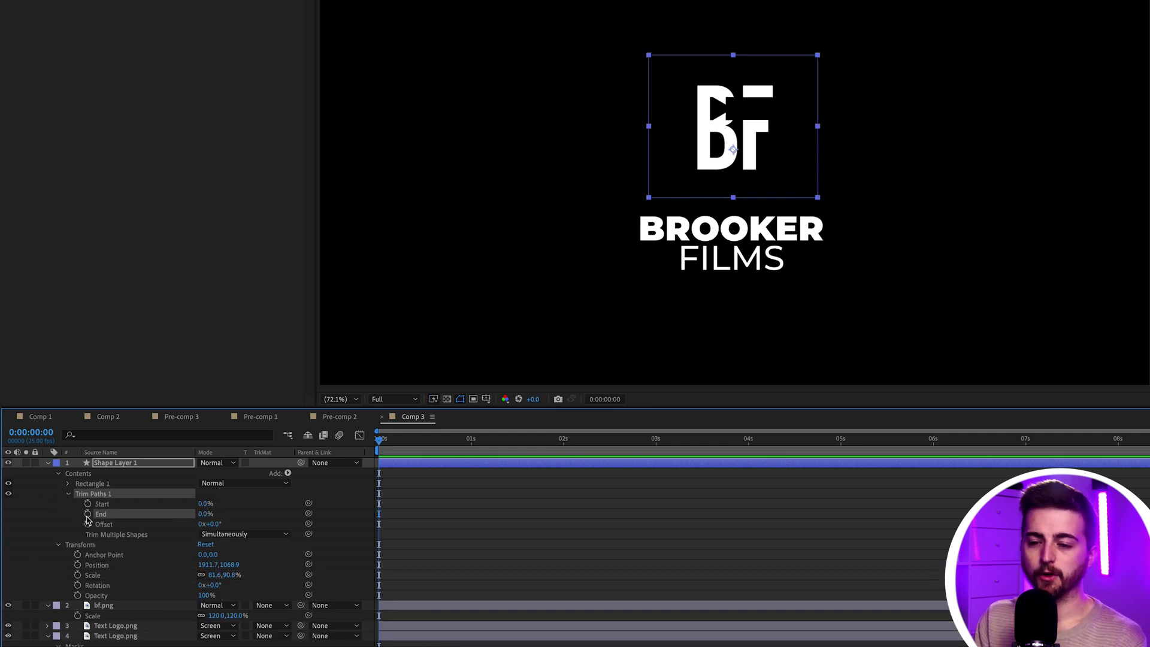
{"action": "left_click", "coordinate": [88, 514]}
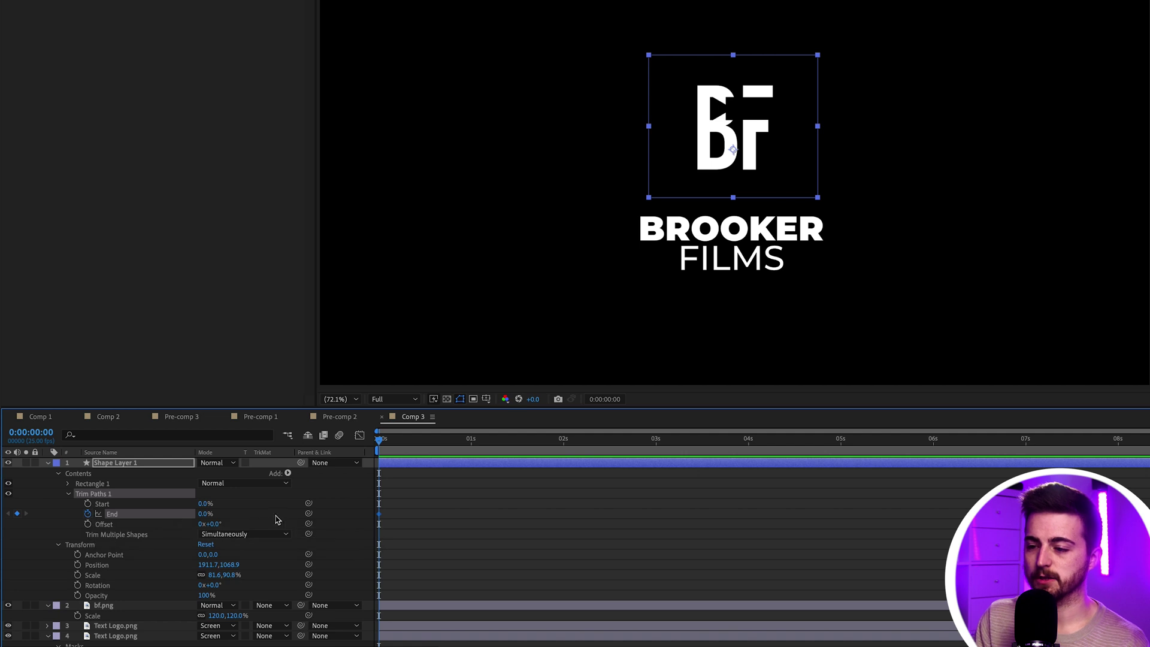
{"action": "left_click", "coordinate": [404, 453]}
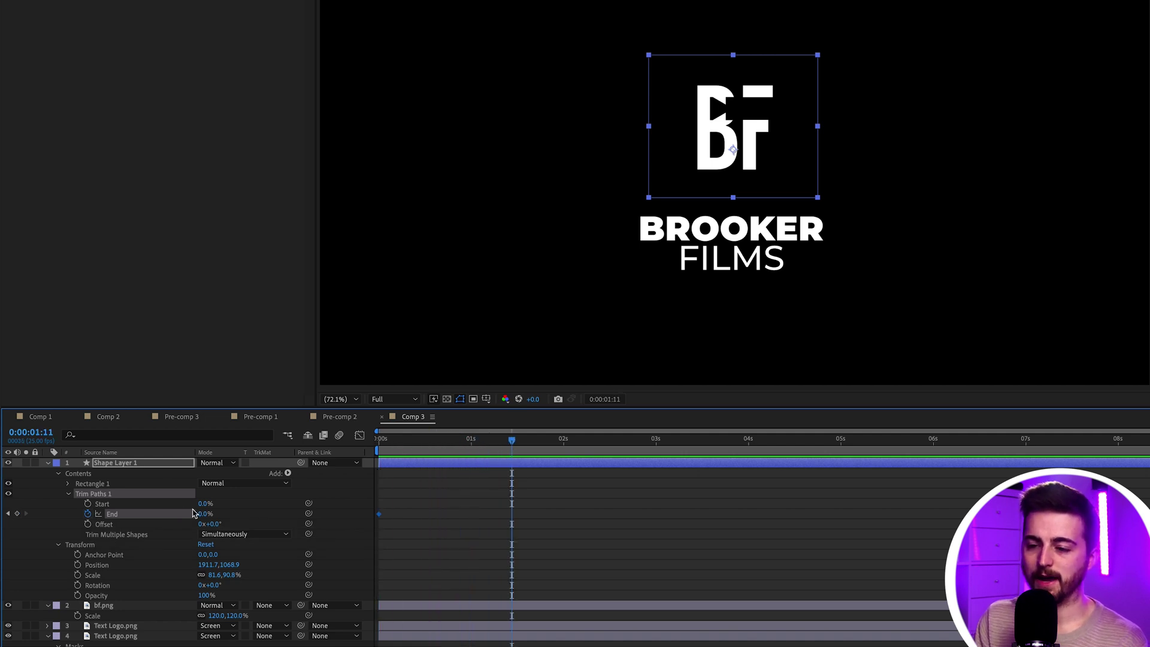
{"action": "left_click_drag", "start_coordinate": [206, 514], "coordinate": [295, 515]}
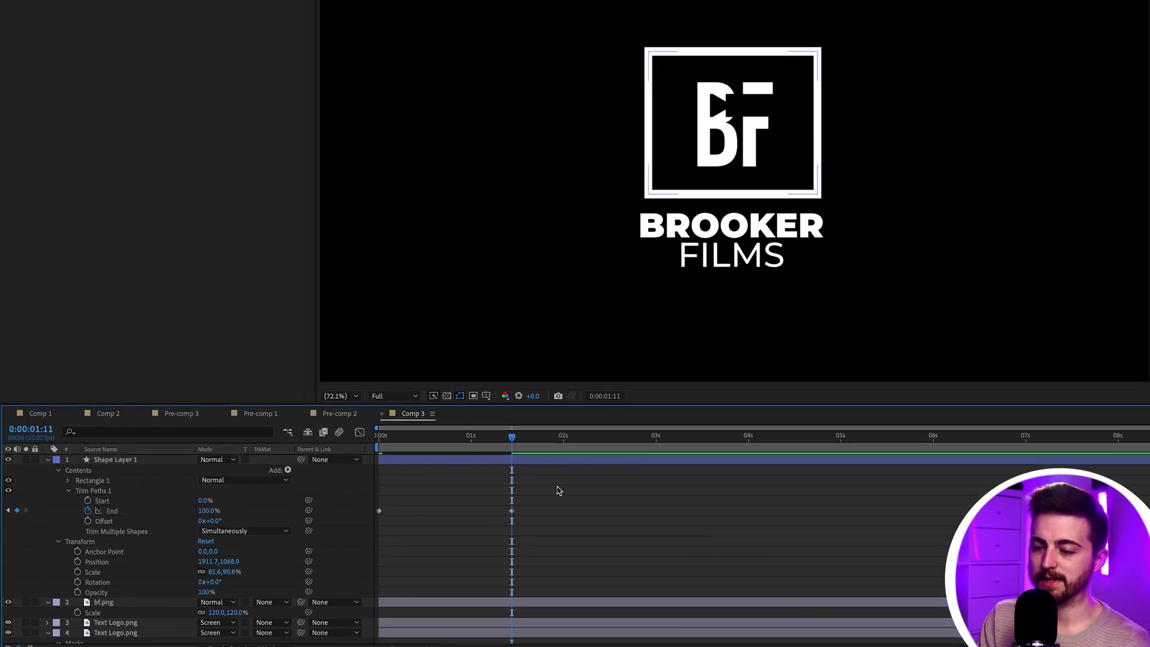
Step: Apply Easy Ease to the Trim Paths keyframes and preview the frame drawing on
{"action": "left_click_drag", "start_coordinate": [559, 485], "coordinate": [363, 533]}
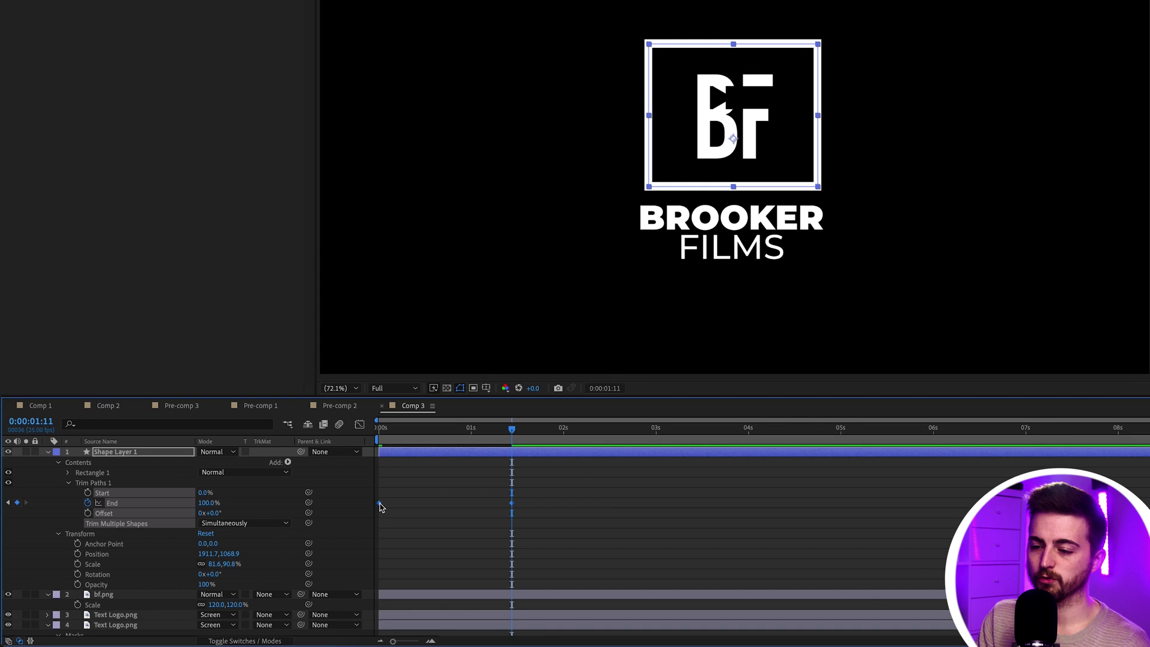
{"action": "right_click", "coordinate": [378, 506]}
{"action": "mouse_move", "coordinate": [512, 638]}
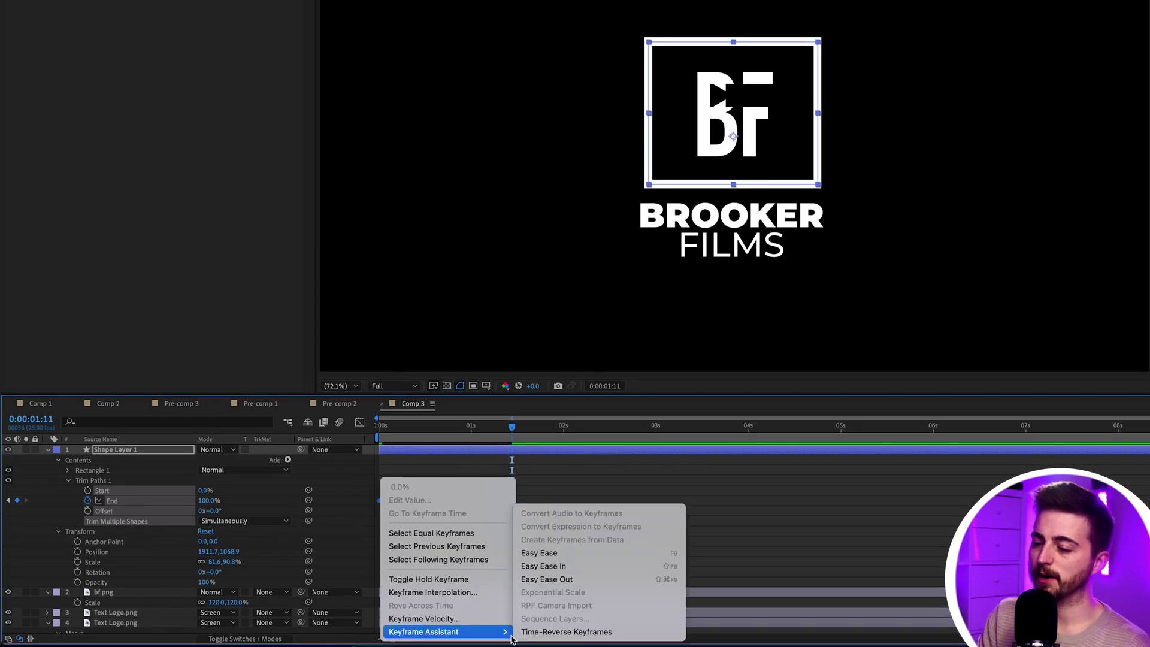
{"action": "left_click", "coordinate": [525, 553]}
{"action": "left_click_drag", "start_coordinate": [435, 432], "coordinate": [363, 433]}
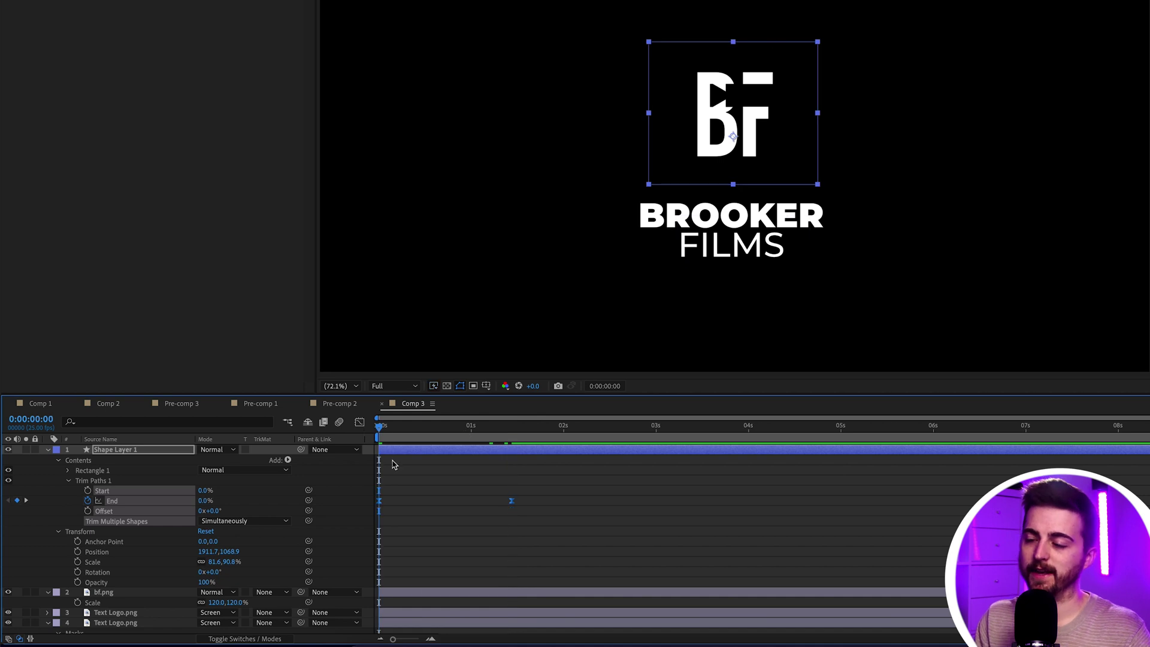
{"action": "key", "text": "space"}
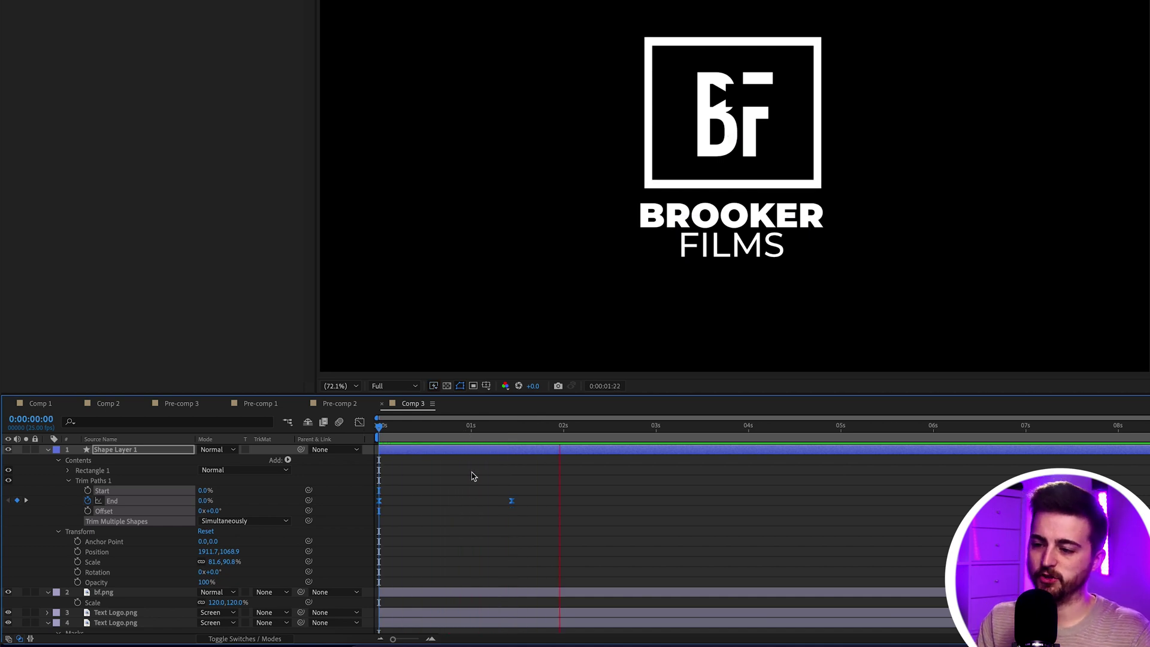
{"action": "key", "text": "space"}
{"action": "key", "text": "space"}
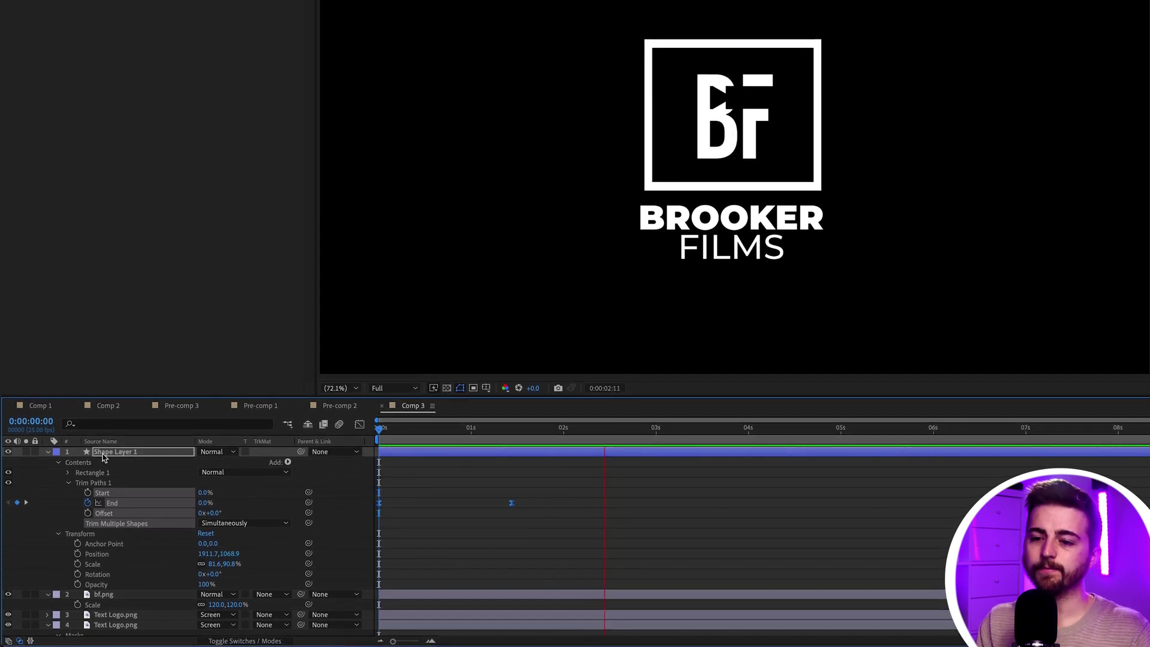
{"action": "key", "text": "space"}
Step: Keyframe bf.png's Position so it rises from Y 1552.6 below the frame to 967.6
{"action": "key", "text": "u"}
{"action": "left_click_drag", "start_coordinate": [434, 430], "coordinate": [525, 424]}
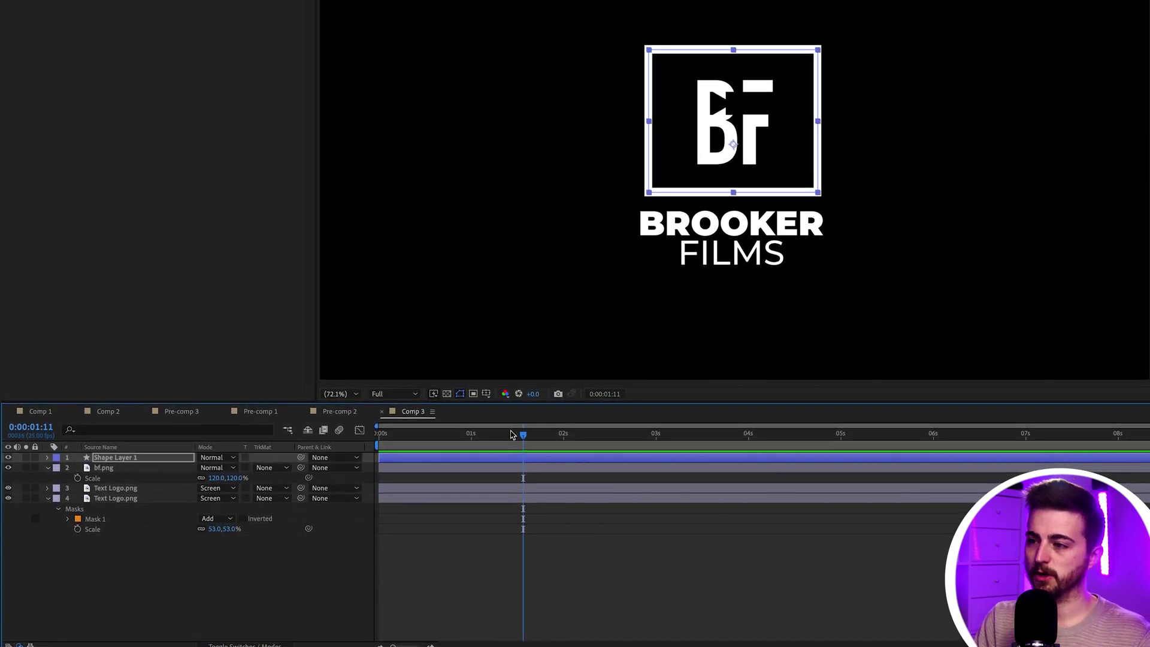
{"action": "mouse_move", "coordinate": [523, 432]}
{"action": "left_mouse_down"}
{"action": "mouse_move", "coordinate": [381, 433]}
{"action": "mouse_move", "coordinate": [427, 440]}
{"action": "left_mouse_up"}
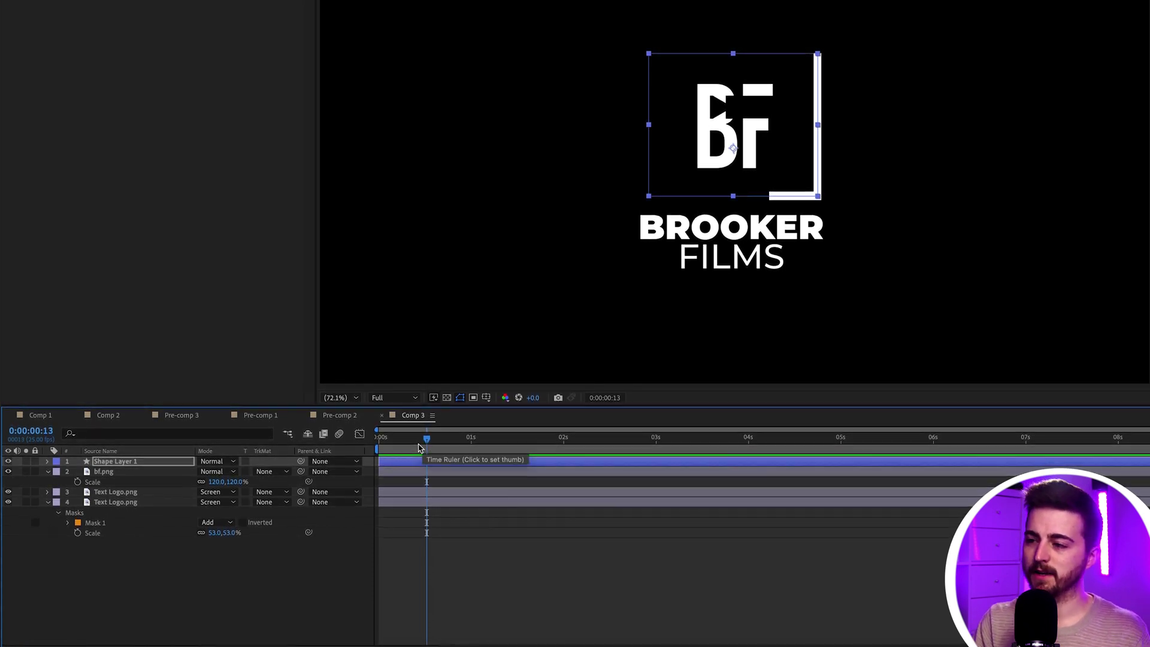
{"action": "left_click_drag", "start_coordinate": [427, 442], "coordinate": [486, 442]}
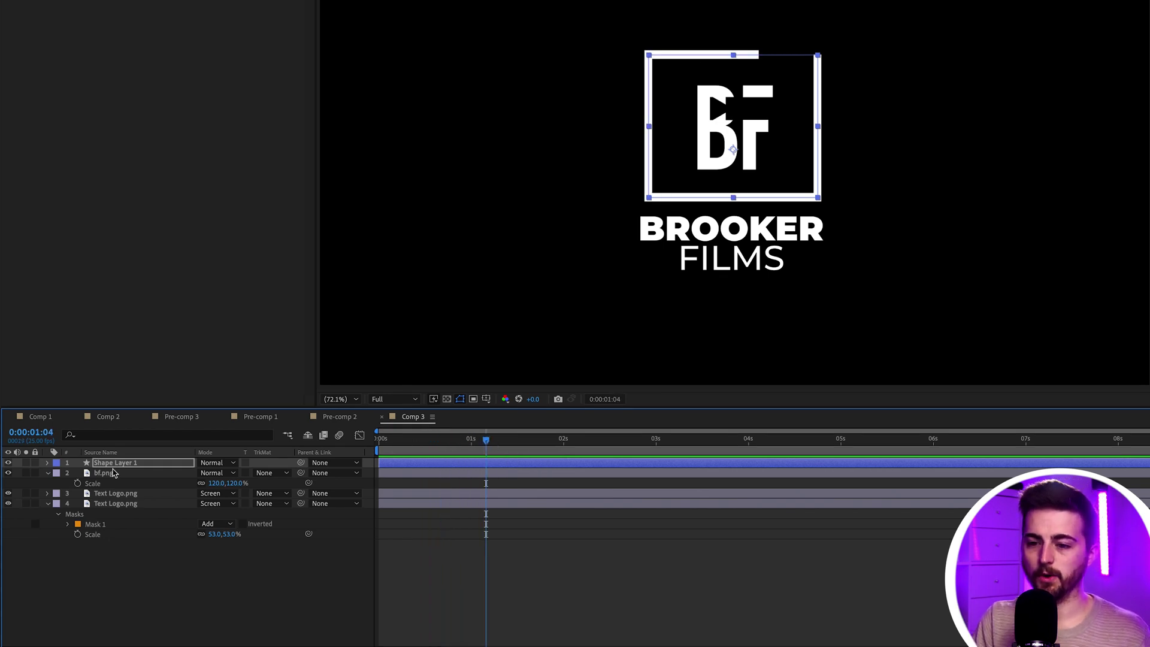
{"action": "left_click", "coordinate": [103, 473]}
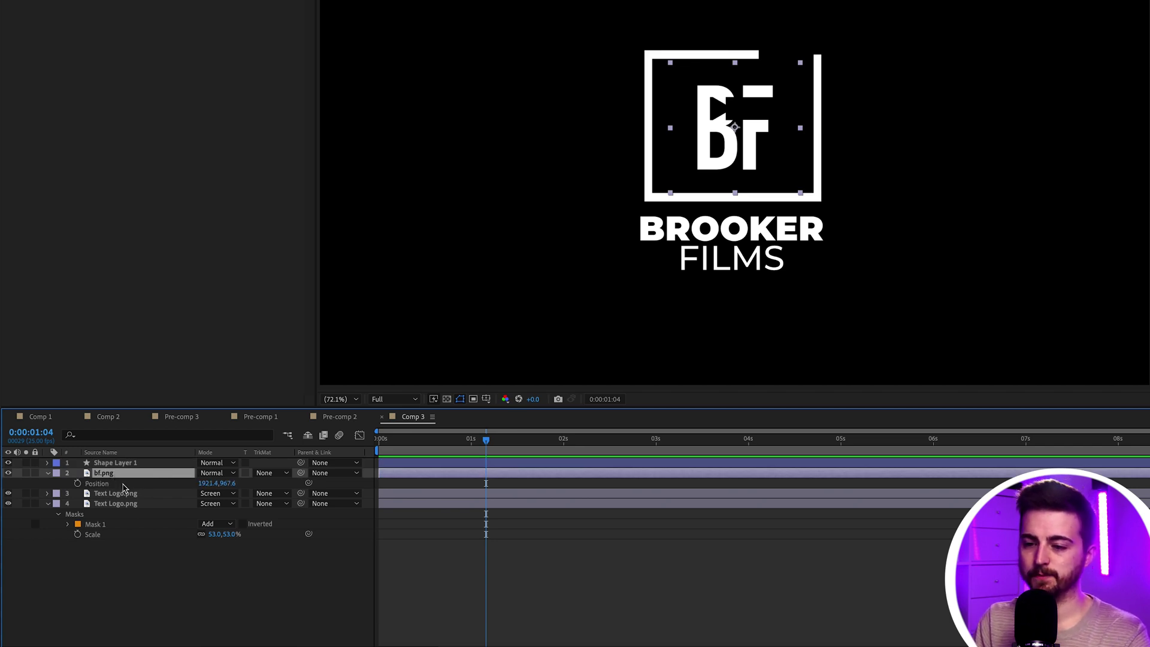
{"action": "left_click", "coordinate": [77, 483]}
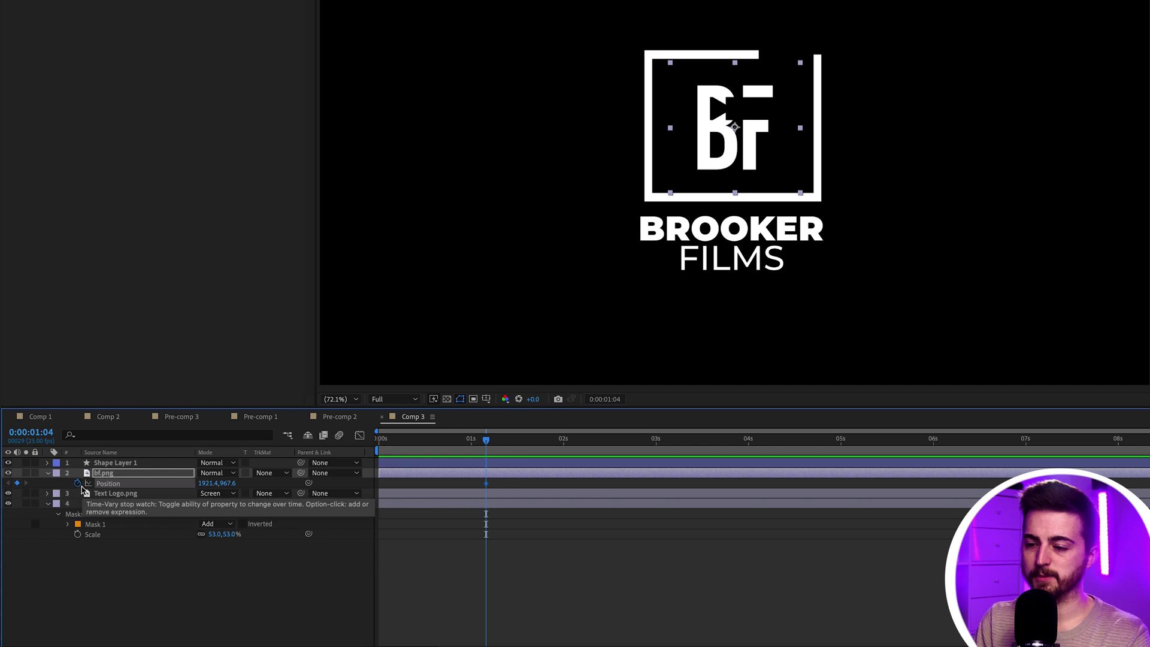
{"action": "left_click_drag", "start_coordinate": [485, 441], "coordinate": [450, 443]}
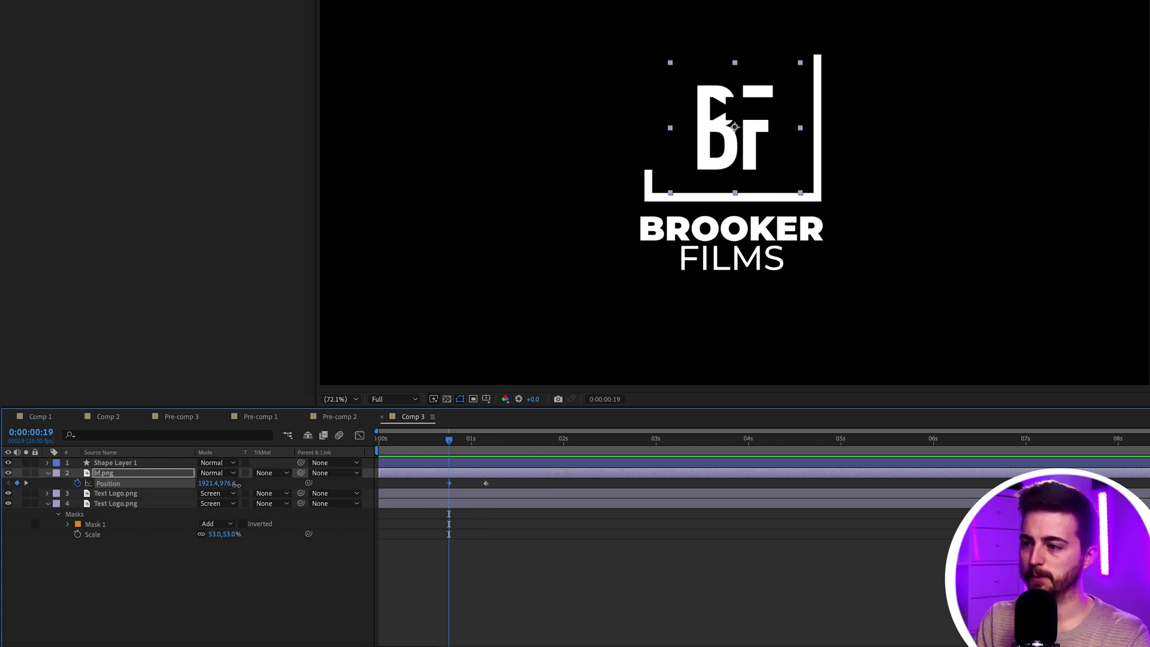
{"action": "left_click_drag", "start_coordinate": [236, 484], "coordinate": [574, 490]}
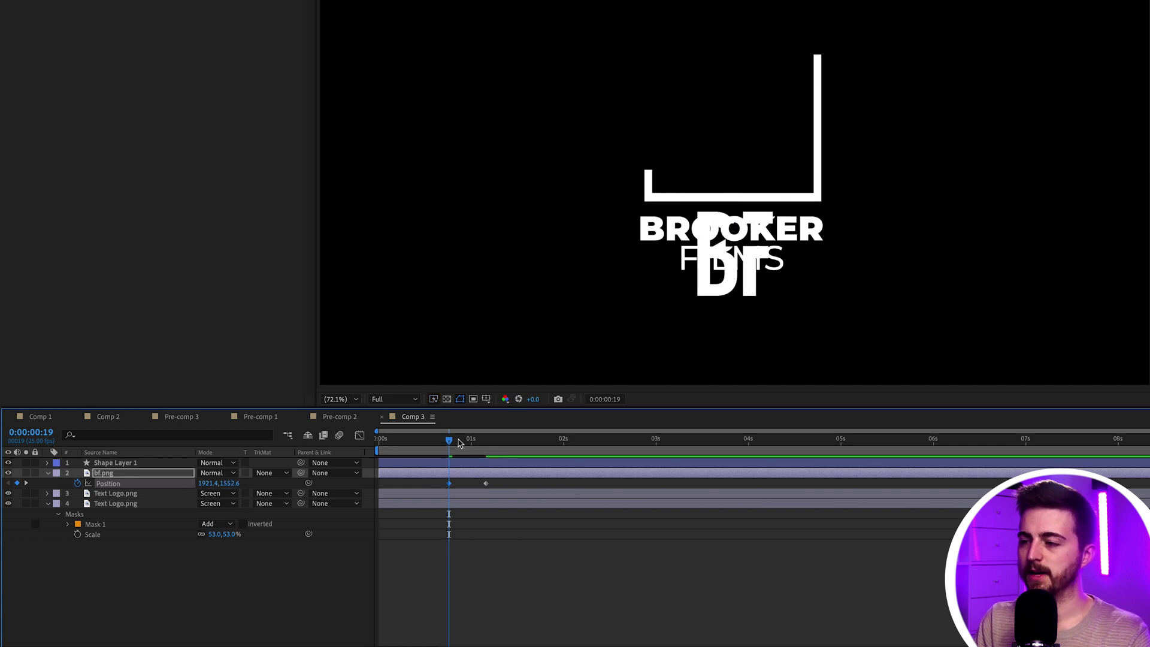
{"action": "key", "text": "space"}
{"action": "key", "text": "space"}
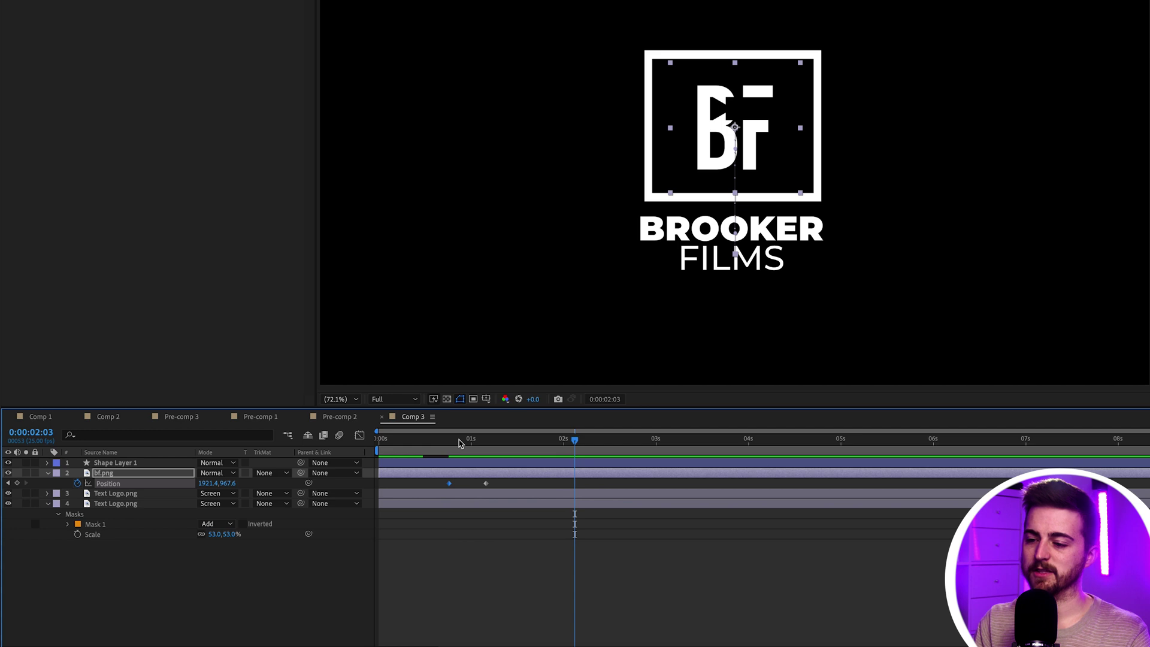
Step: Apply Easy Ease to both BF mark Position keyframes and preview the slide-in
{"action": "left_click_drag", "start_coordinate": [518, 486], "coordinate": [406, 500]}
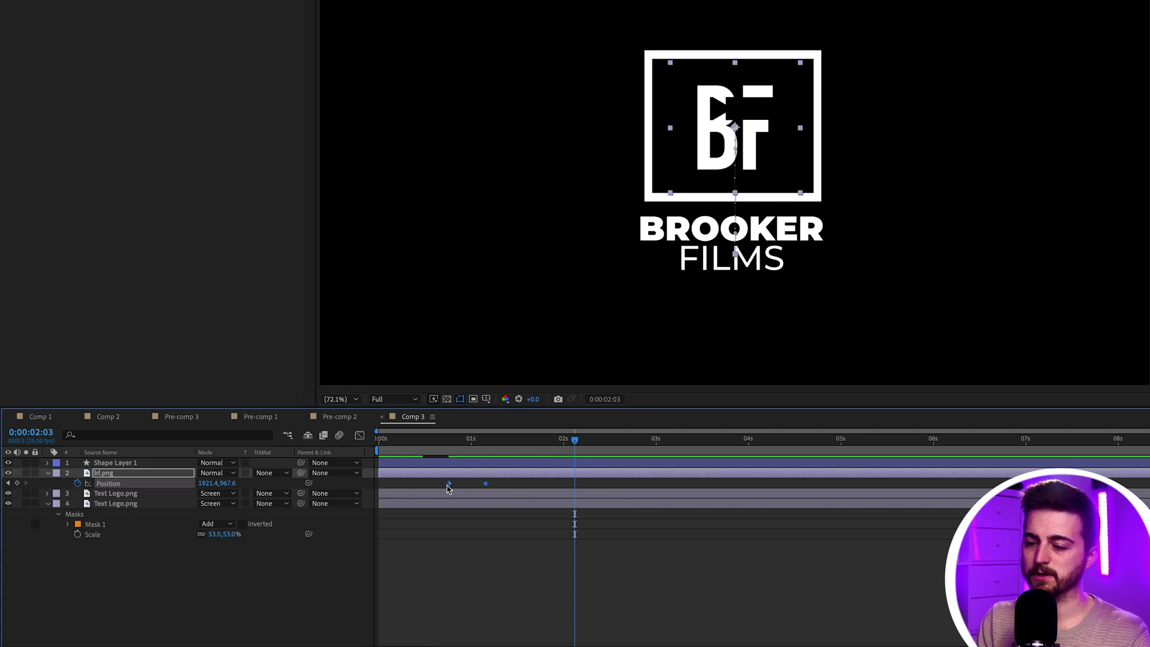
{"action": "right_click", "coordinate": [449, 484]}
{"action": "mouse_move", "coordinate": [562, 640]}
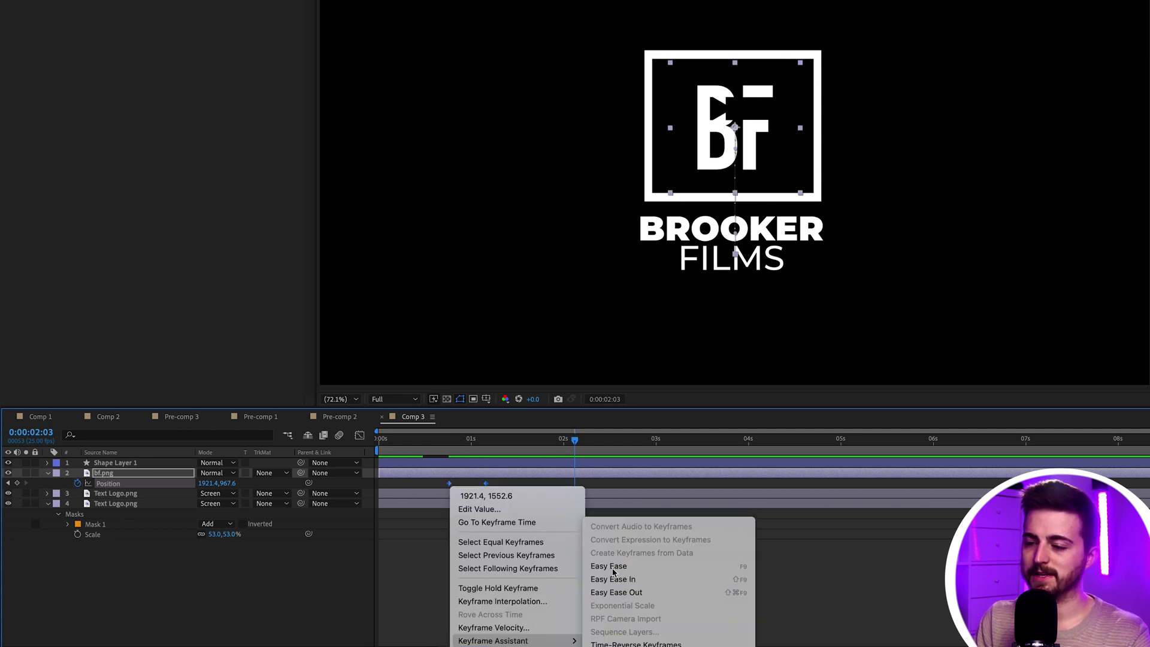
{"action": "left_click", "coordinate": [611, 563]}
{"action": "left_click", "coordinate": [441, 440]}
{"action": "key", "text": "space"}
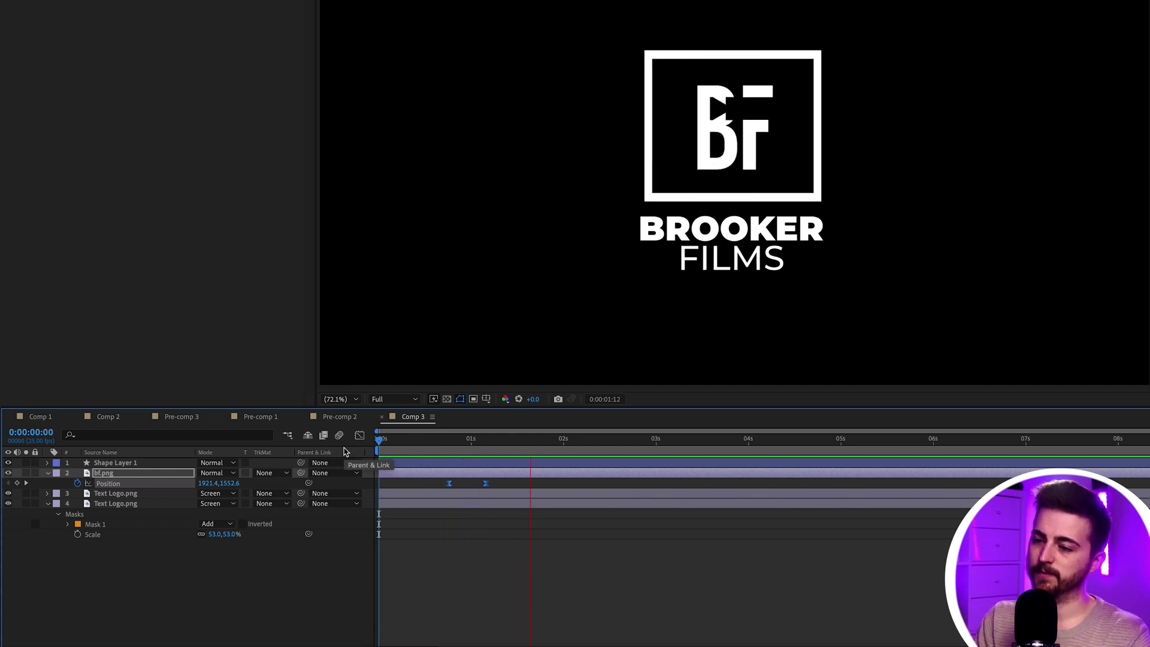
{"action": "key", "text": "space"}
Step: Delay the BF mark's end keyframe to about 1:12 and preview the retimed slide-in
{"action": "left_click", "coordinate": [436, 534]}
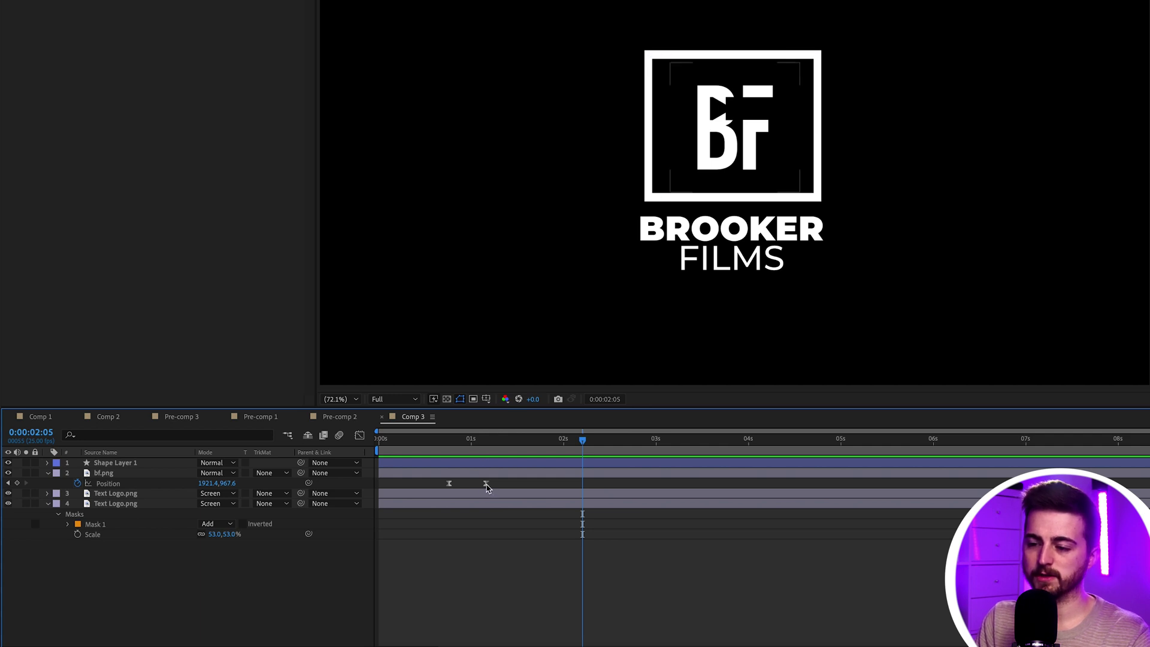
{"action": "left_click_drag", "start_coordinate": [486, 484], "coordinate": [507, 483]}
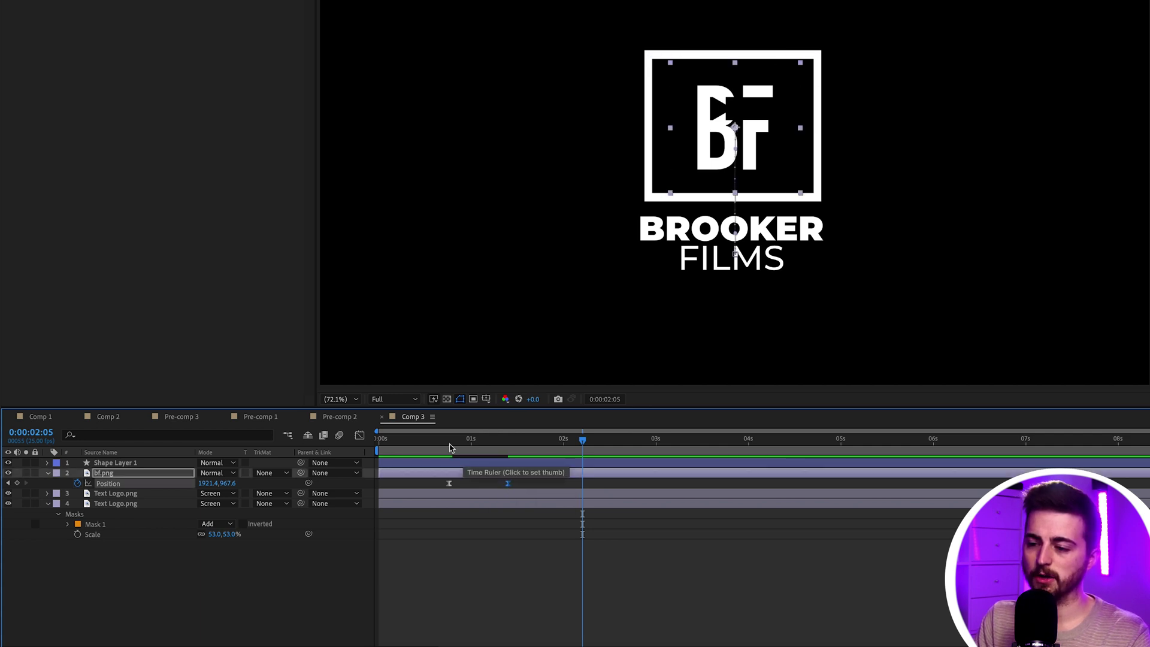
{"action": "left_click", "coordinate": [443, 442]}
{"action": "key", "text": "space"}
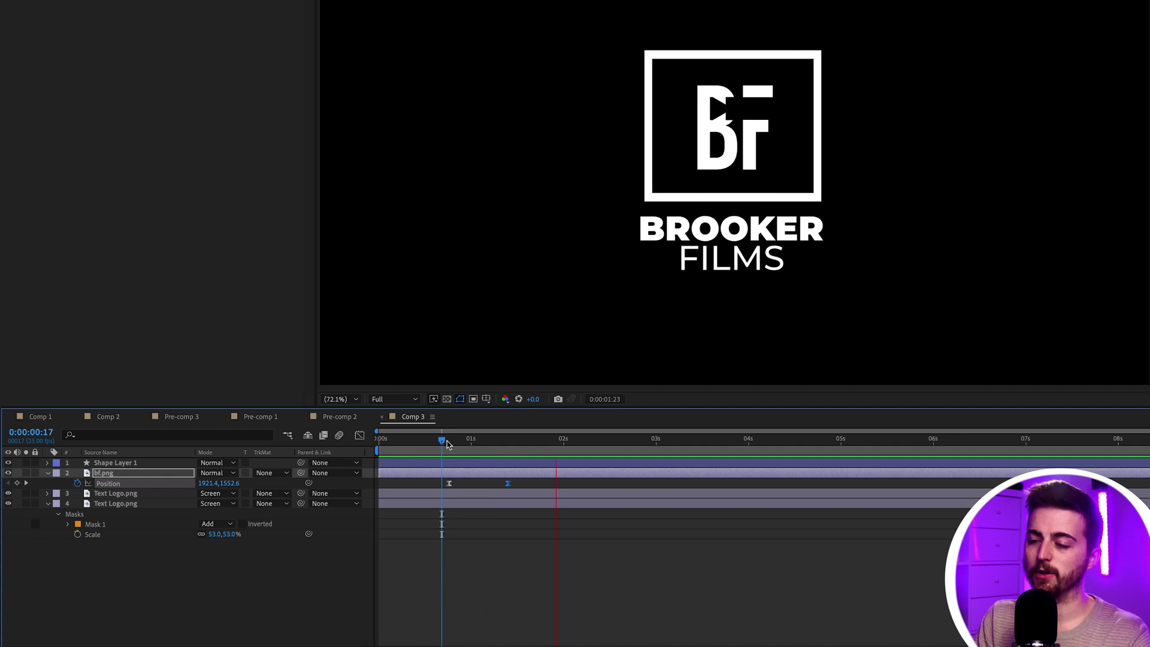
{"action": "key", "text": "space"}
{"action": "mouse_move", "coordinate": [510, 444]}
{"action": "left_mouse_down"}
{"action": "mouse_move", "coordinate": [457, 444]}
{"action": "mouse_move", "coordinate": [515, 445]}
{"action": "left_mouse_up"}
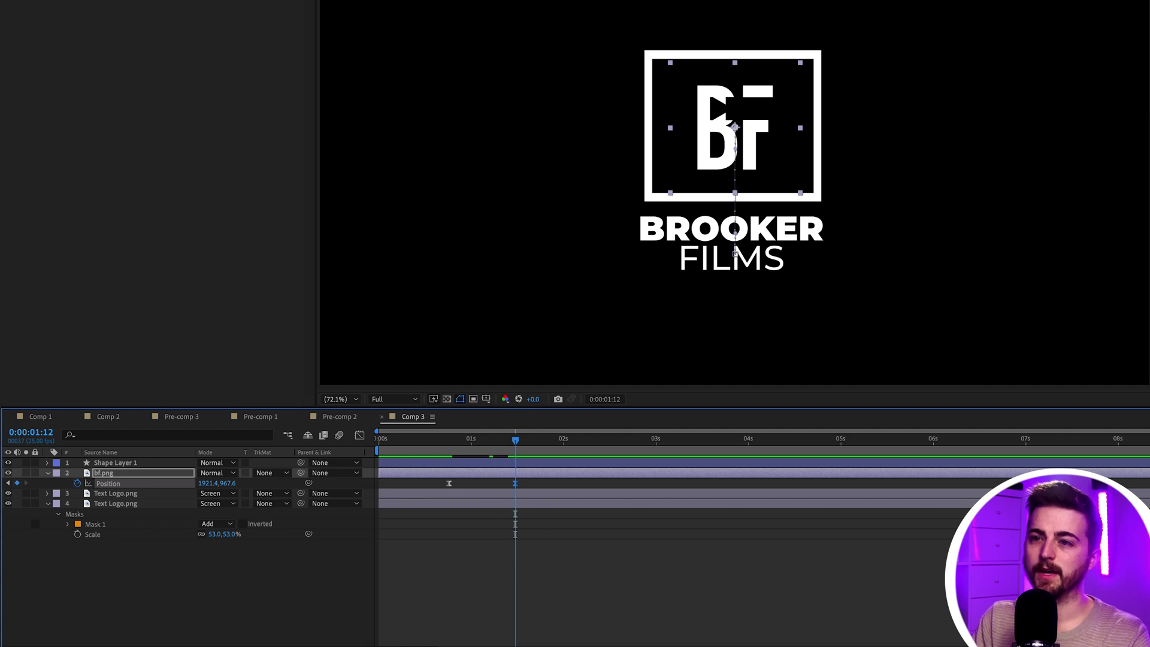
Step: Draw a rectangular mask on bf.png and keyframe its path, raised above the logo at 0:19
{"action": "left_click_drag", "start_coordinate": [647, 51], "coordinate": [818, 202]}
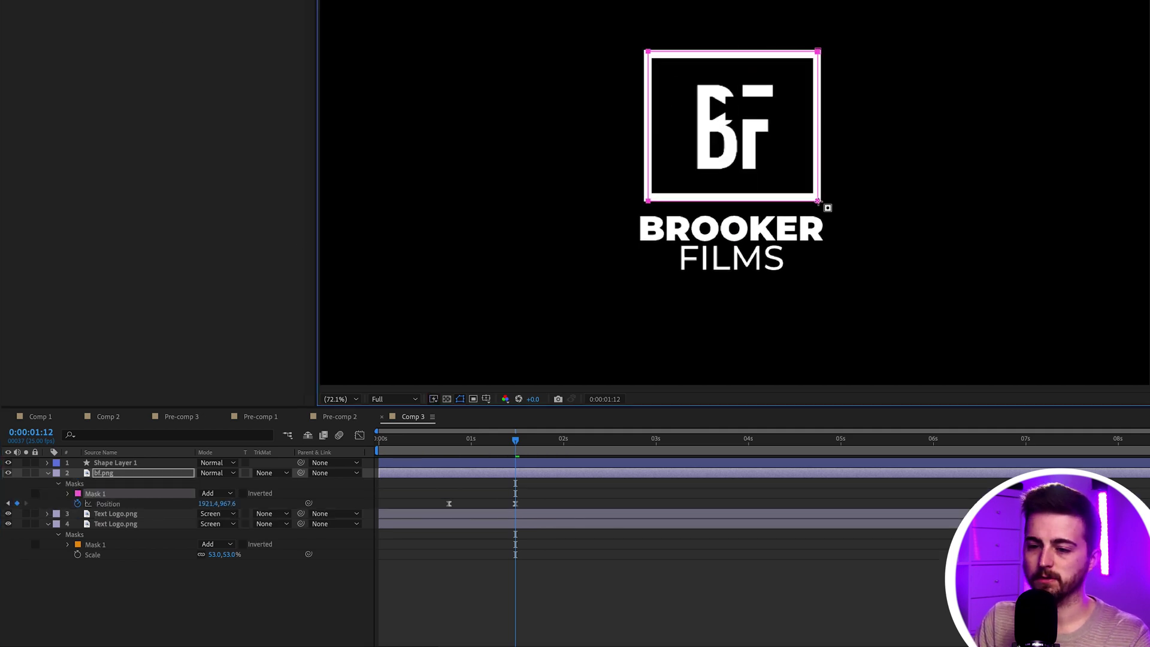
{"action": "left_click", "coordinate": [69, 495]}
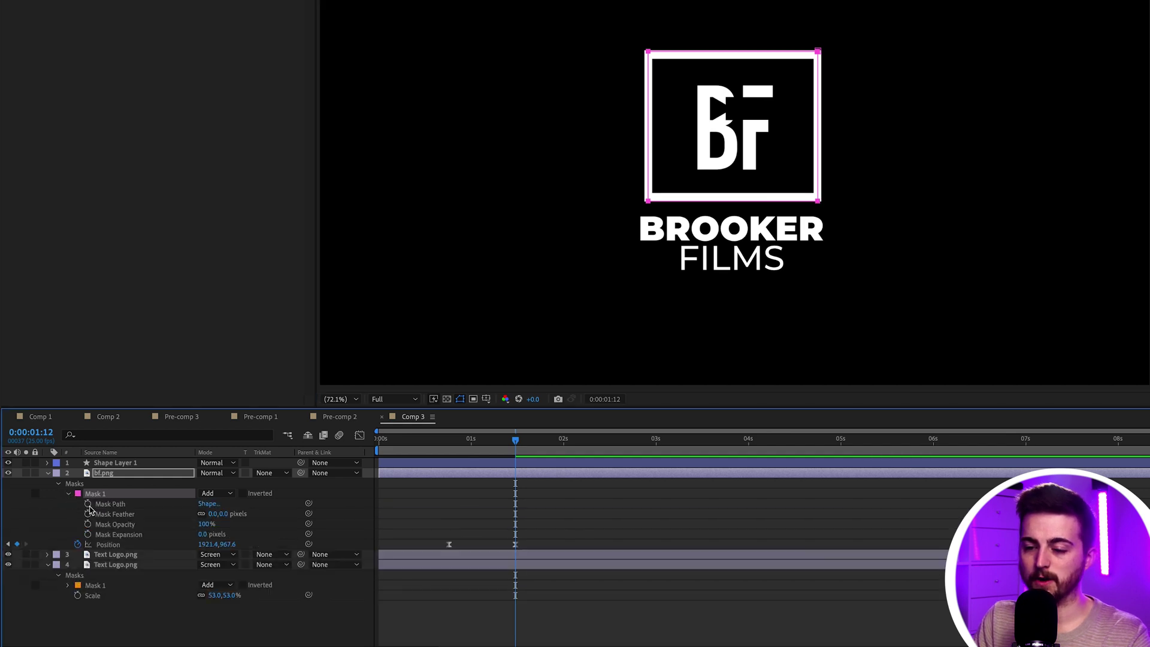
{"action": "left_click", "coordinate": [88, 504]}
{"action": "key", "text": "Page_Up"}
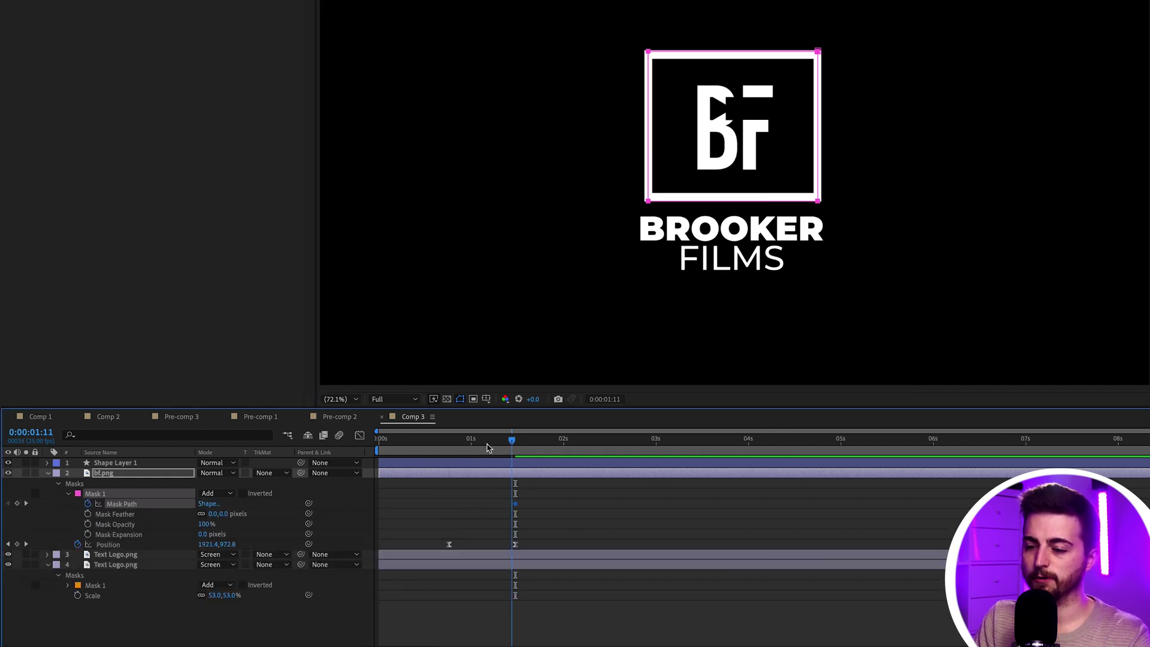
{"action": "left_click_drag", "start_coordinate": [488, 447], "coordinate": [452, 443]}
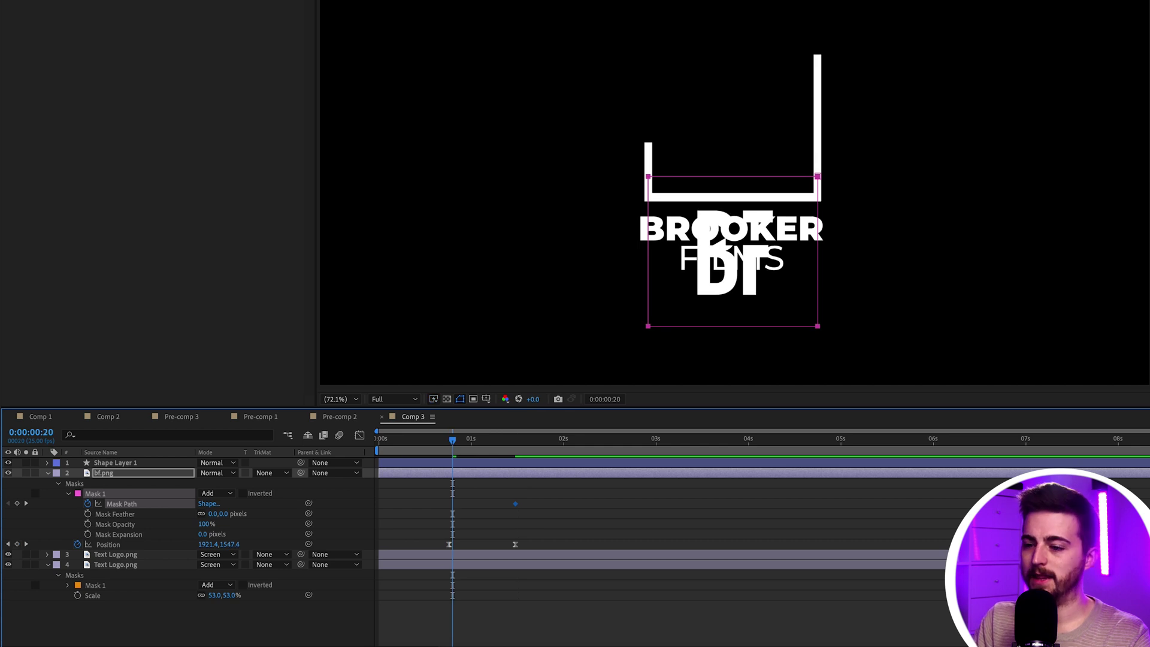
{"action": "left_click_drag", "start_coordinate": [454, 432], "coordinate": [451, 441]}
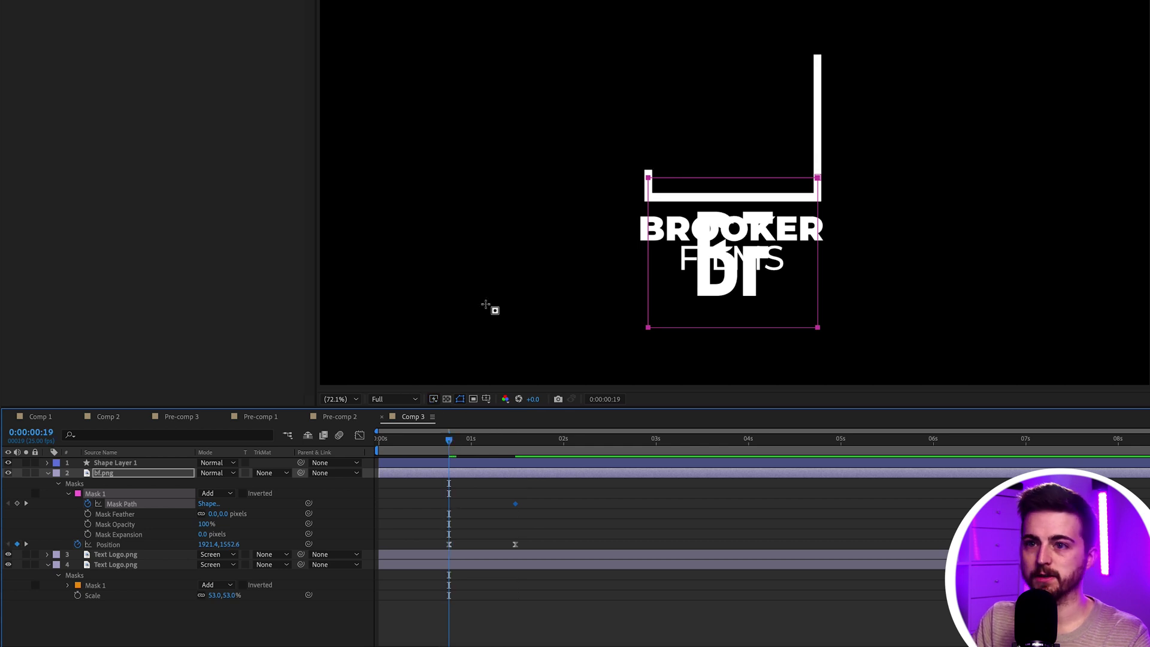
{"action": "left_click_drag", "start_coordinate": [814, 350], "coordinate": [816, 201]}
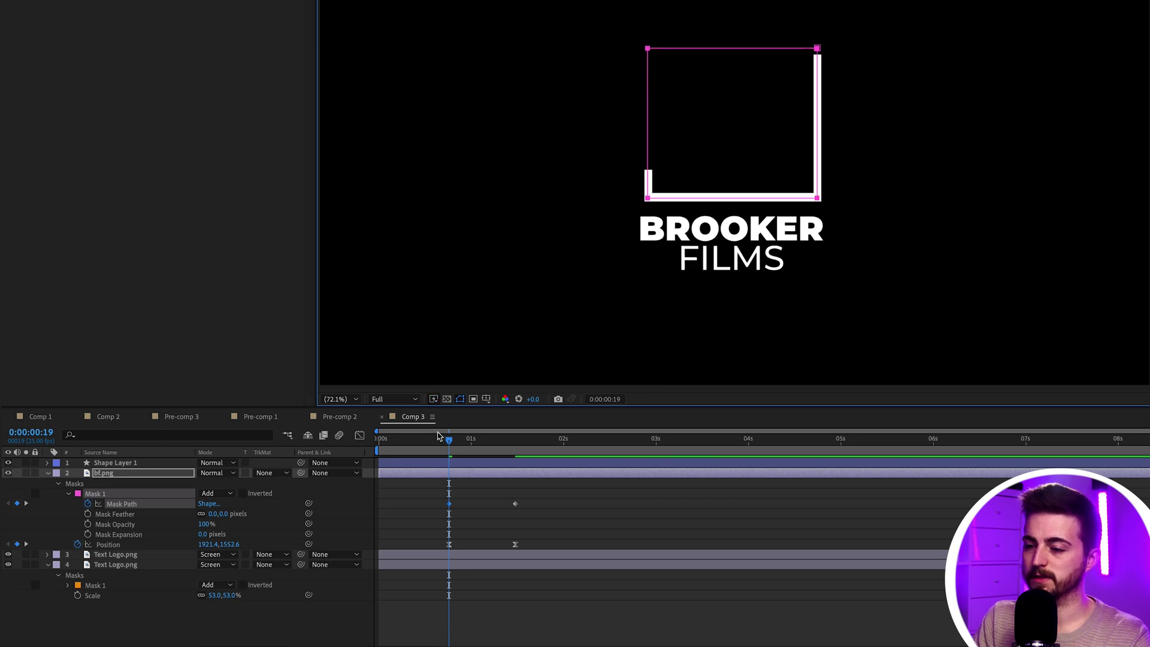
Step: Fit the mask onto the white frame at 0:22 as the BF mark rises
{"action": "mouse_move", "coordinate": [449, 439]}
{"action": "left_mouse_down"}
{"action": "mouse_move", "coordinate": [479, 441]}
{"action": "mouse_move", "coordinate": [462, 443]}
{"action": "left_mouse_up"}
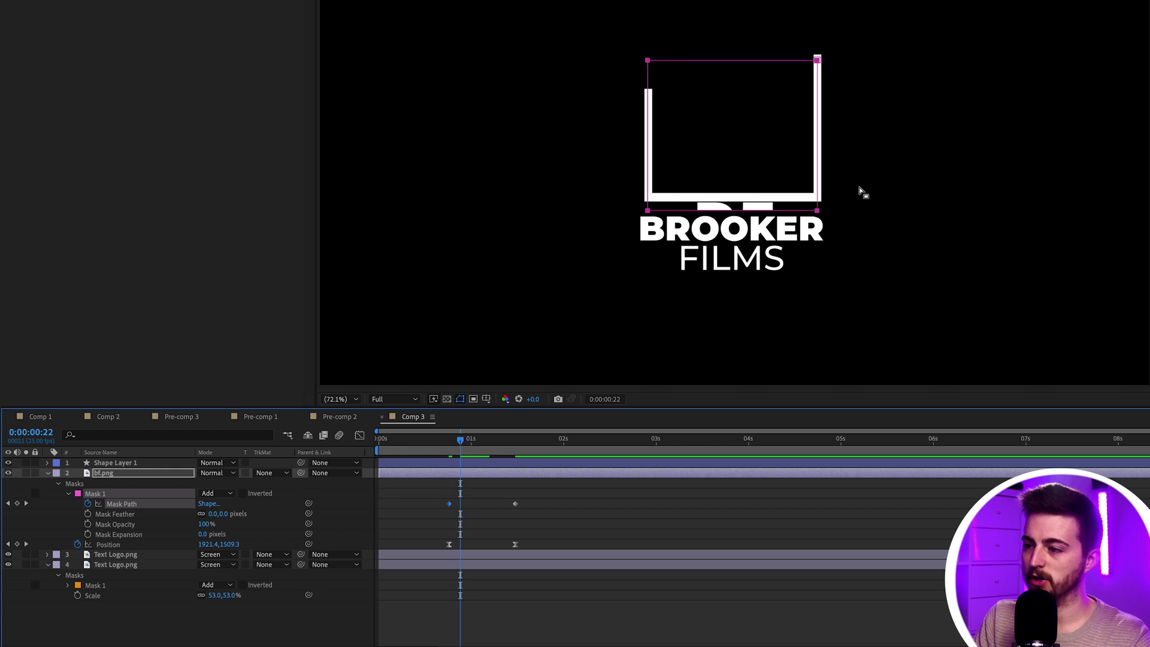
{"action": "left_click_drag", "start_coordinate": [816, 210], "coordinate": [817, 199]}
{"action": "left_click", "coordinate": [465, 441]}
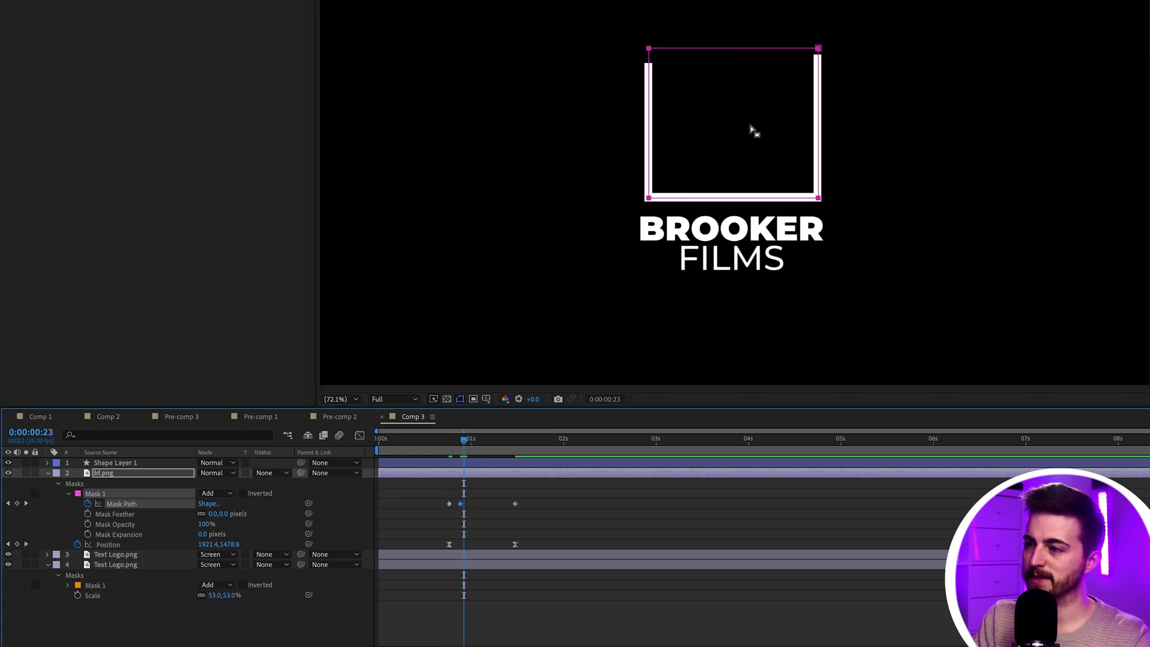
{"action": "key", "text": "space"}
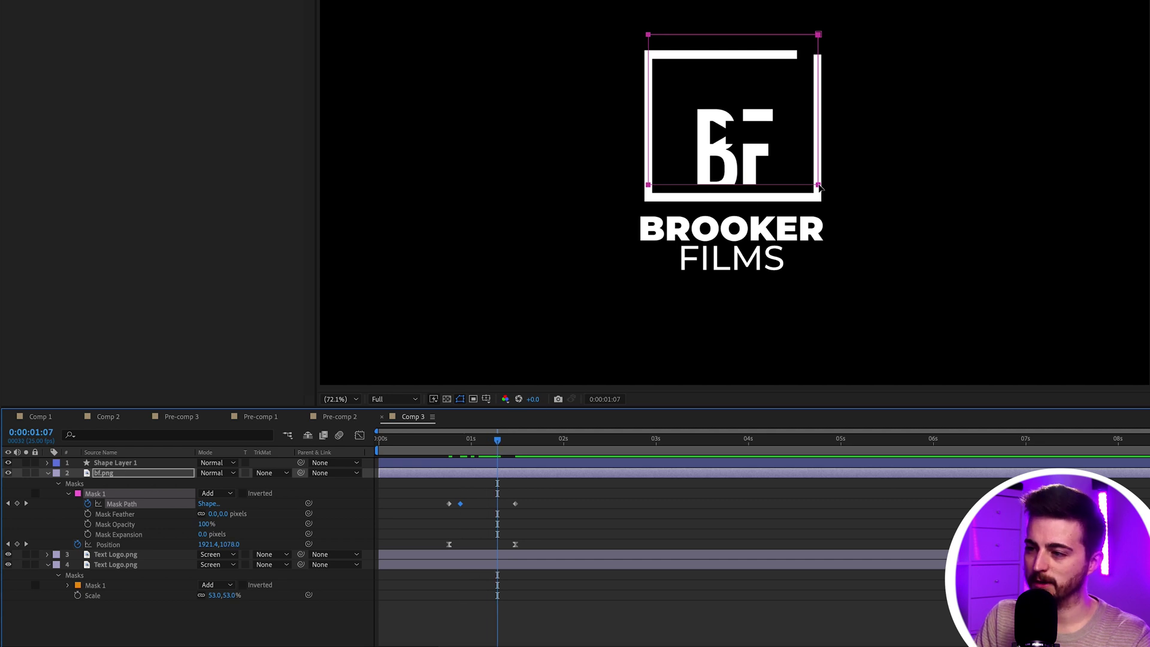
{"action": "left_click_drag", "start_coordinate": [820, 187], "coordinate": [819, 197]}
Step: Adjust the mask at 1:10 and 1:02, then preview the reveal around one second
{"action": "left_click", "coordinate": [508, 441]}
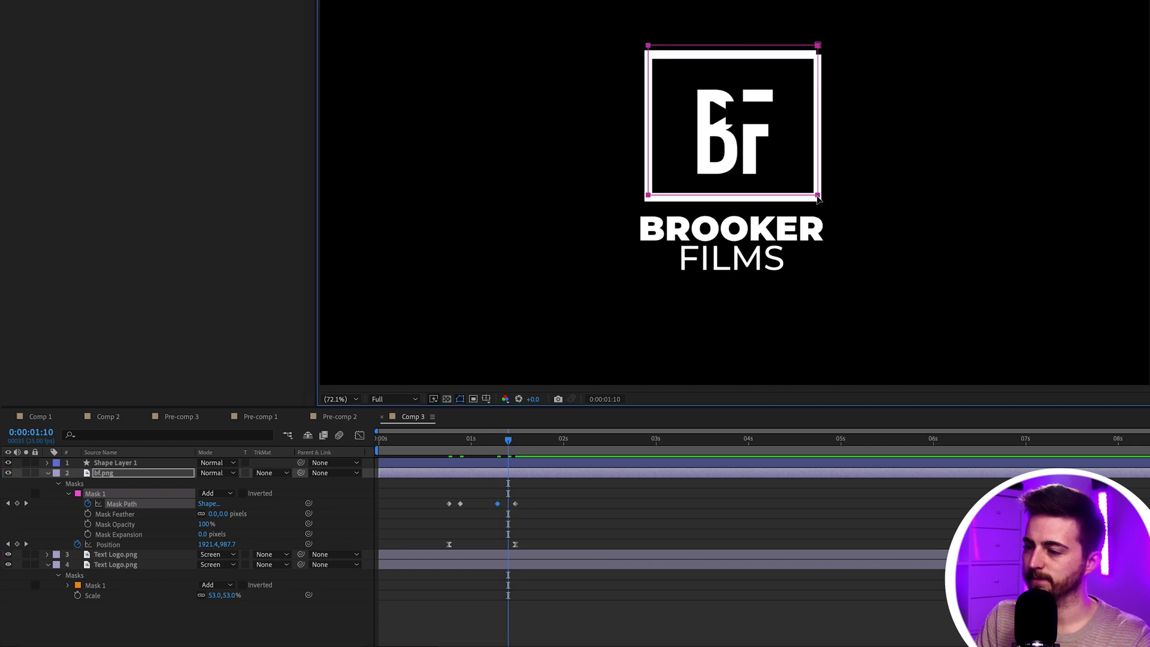
{"action": "left_click_drag", "start_coordinate": [813, 198], "coordinate": [814, 201]}
{"action": "left_click_drag", "start_coordinate": [508, 440], "coordinate": [479, 443]}
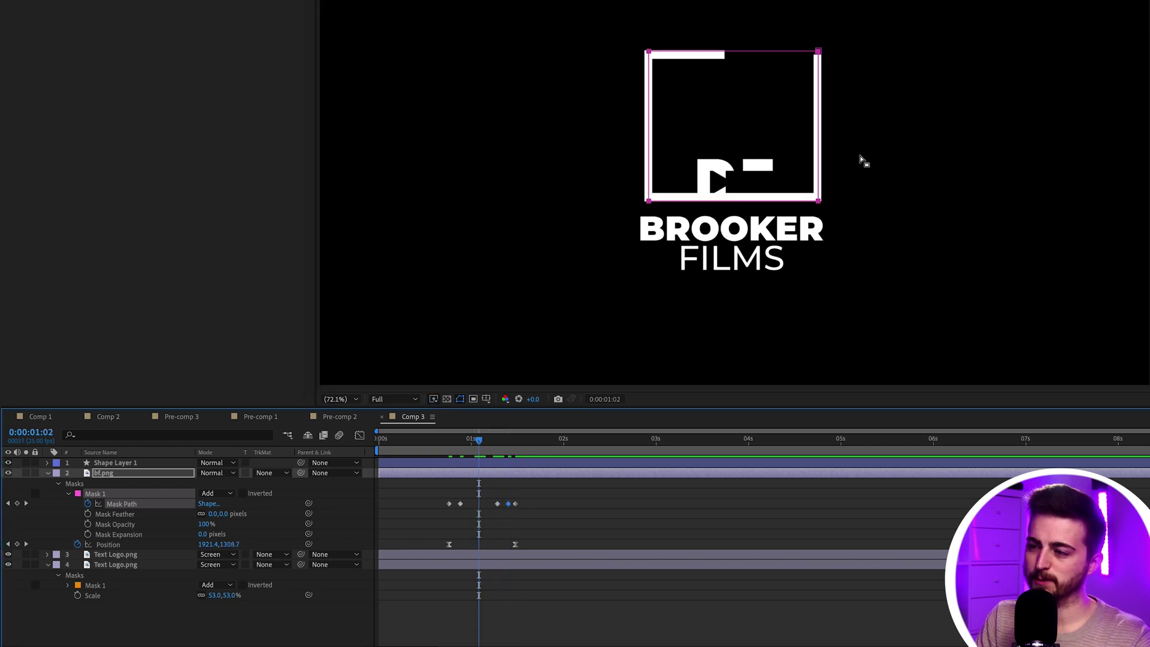
{"action": "left_click_drag", "start_coordinate": [817, 204], "coordinate": [817, 201]}
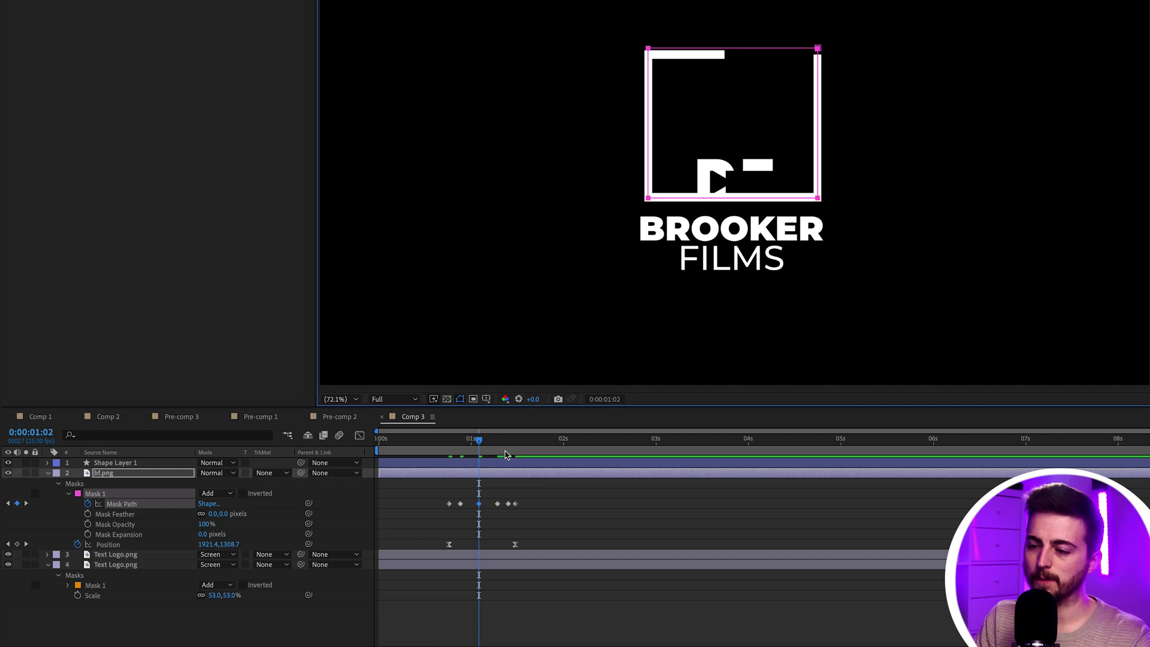
{"action": "left_click", "coordinate": [472, 441]}
{"action": "left_click_drag", "start_coordinate": [472, 446], "coordinate": [293, 449]}
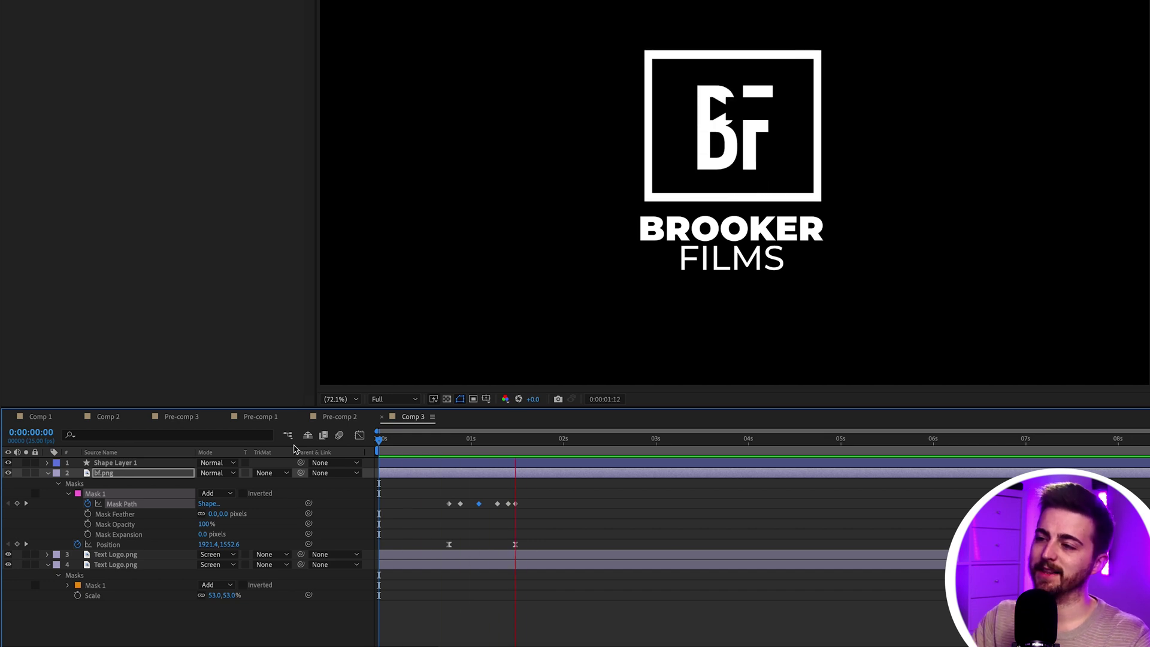
{"action": "key", "text": "space"}
{"action": "key", "text": "space"}
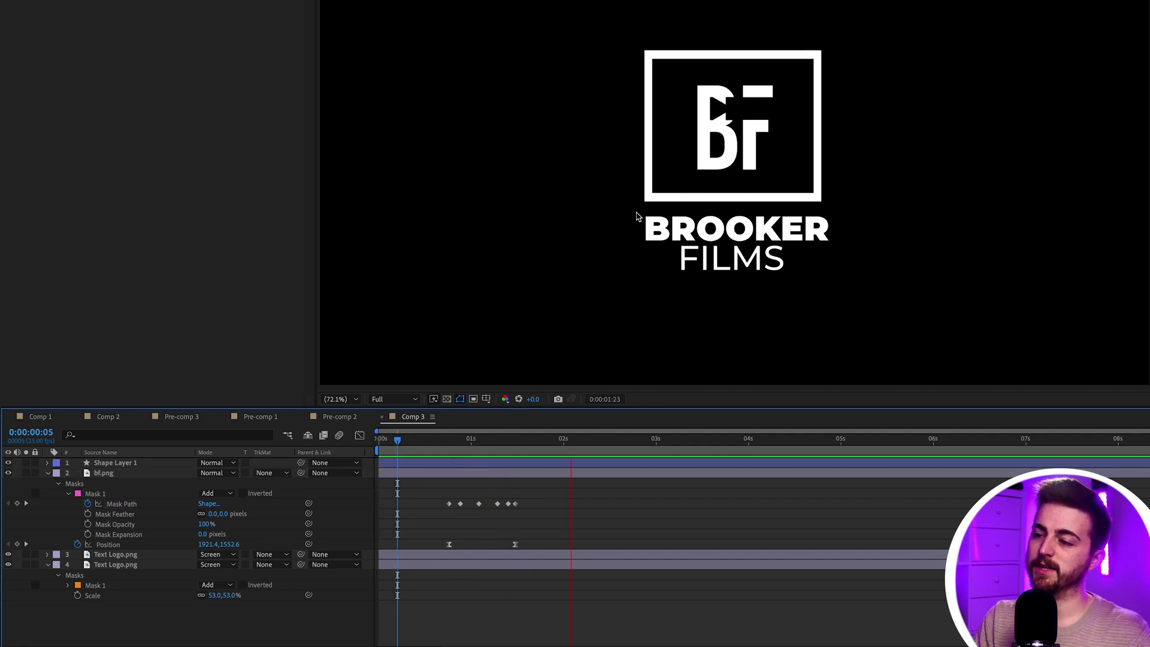
Step: Fade BROOKER's opacity from 0% at 1:22 to 100% at 2:13 on the upper Text Logo.png layer
{"action": "key", "text": "space"}
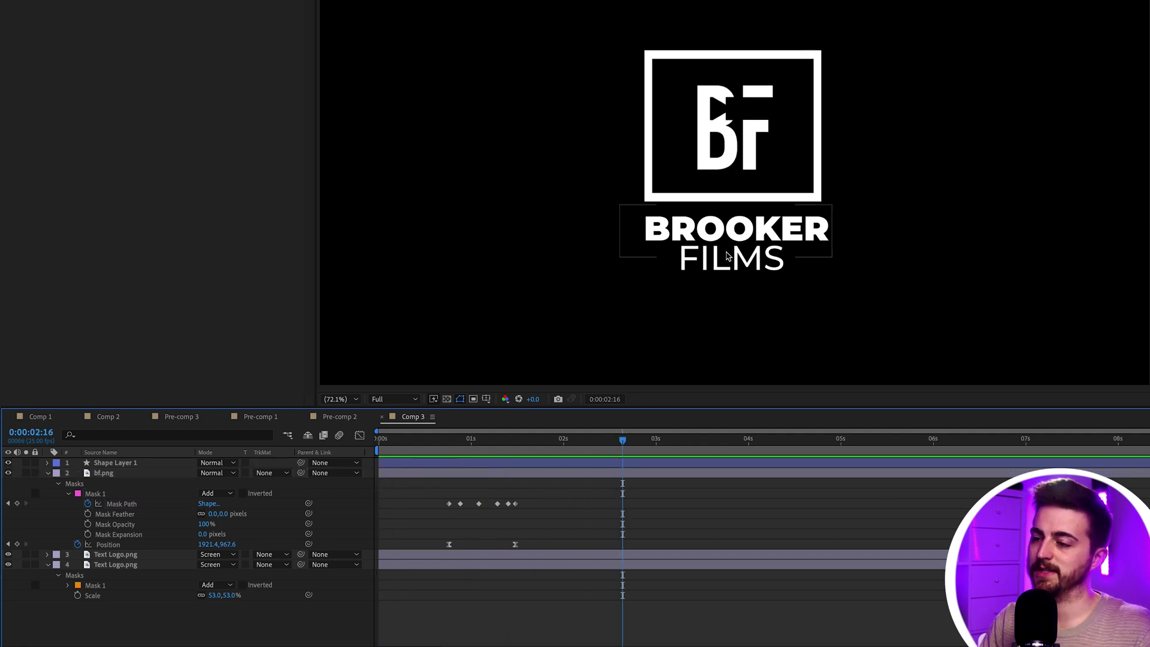
{"action": "left_click_drag", "start_coordinate": [620, 440], "coordinate": [508, 440]}
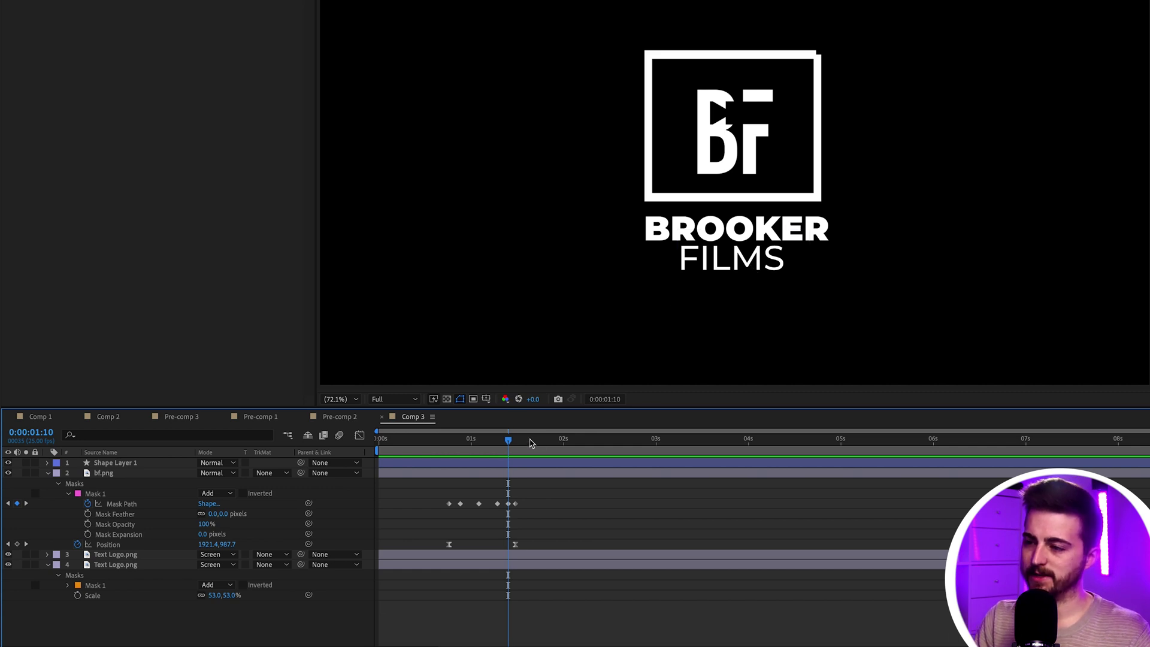
{"action": "left_click_drag", "start_coordinate": [529, 442], "coordinate": [552, 441]}
{"action": "left_click", "coordinate": [126, 555]}
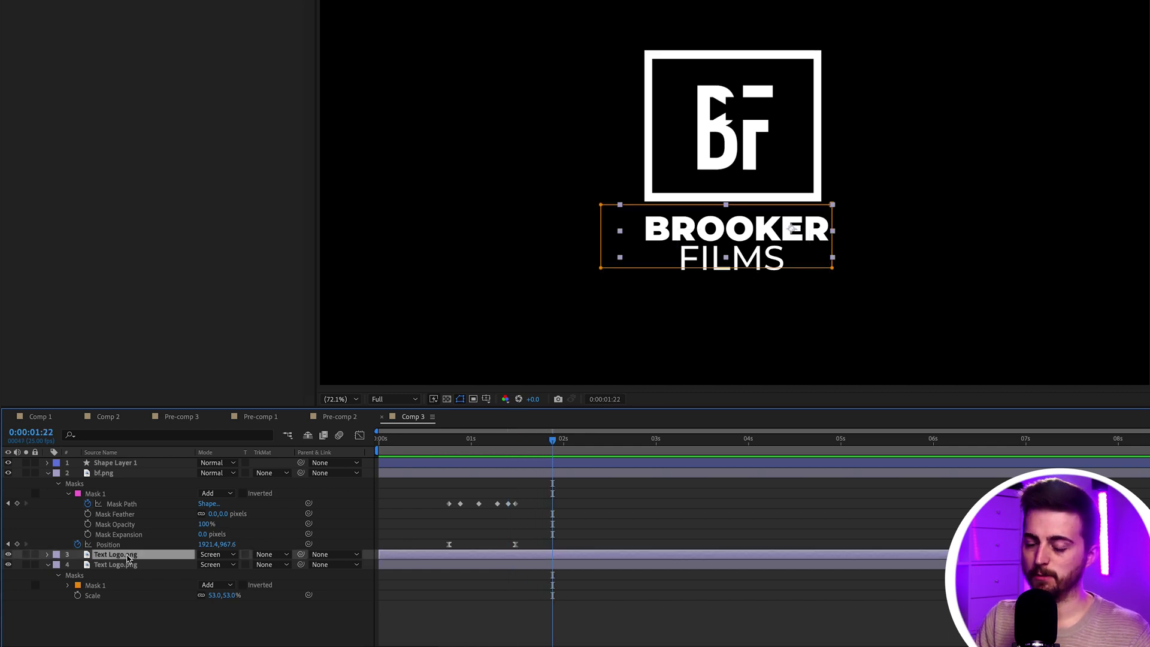
{"action": "left_click", "coordinate": [137, 565]}
{"action": "left_click", "coordinate": [130, 557]}
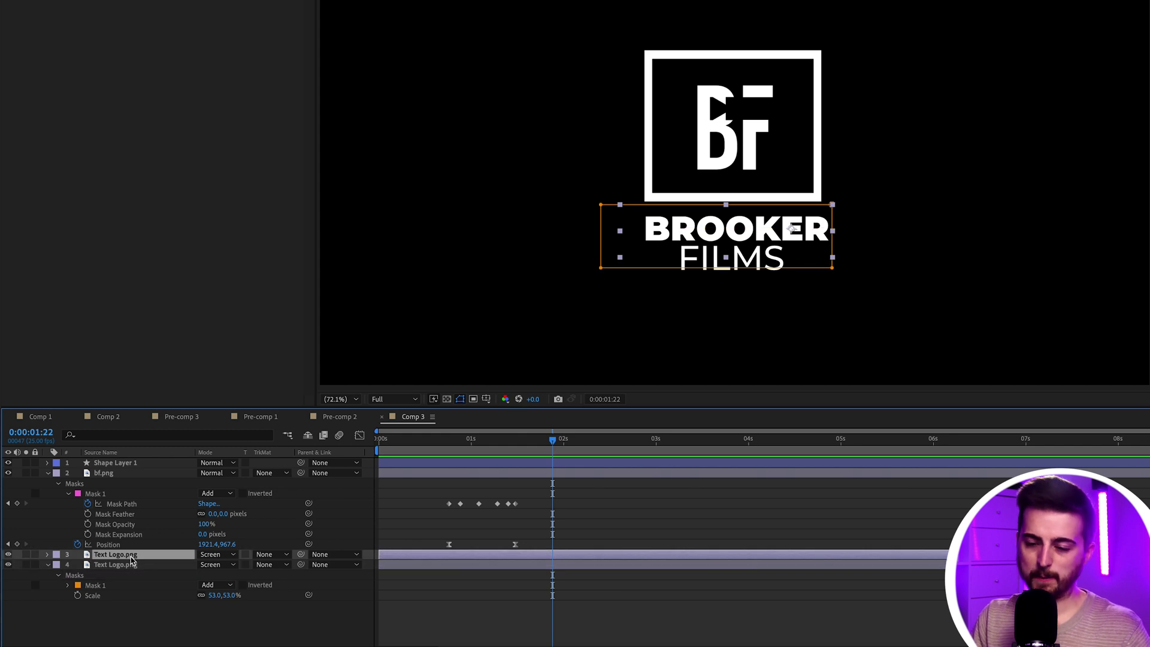
{"action": "key", "text": "t"}
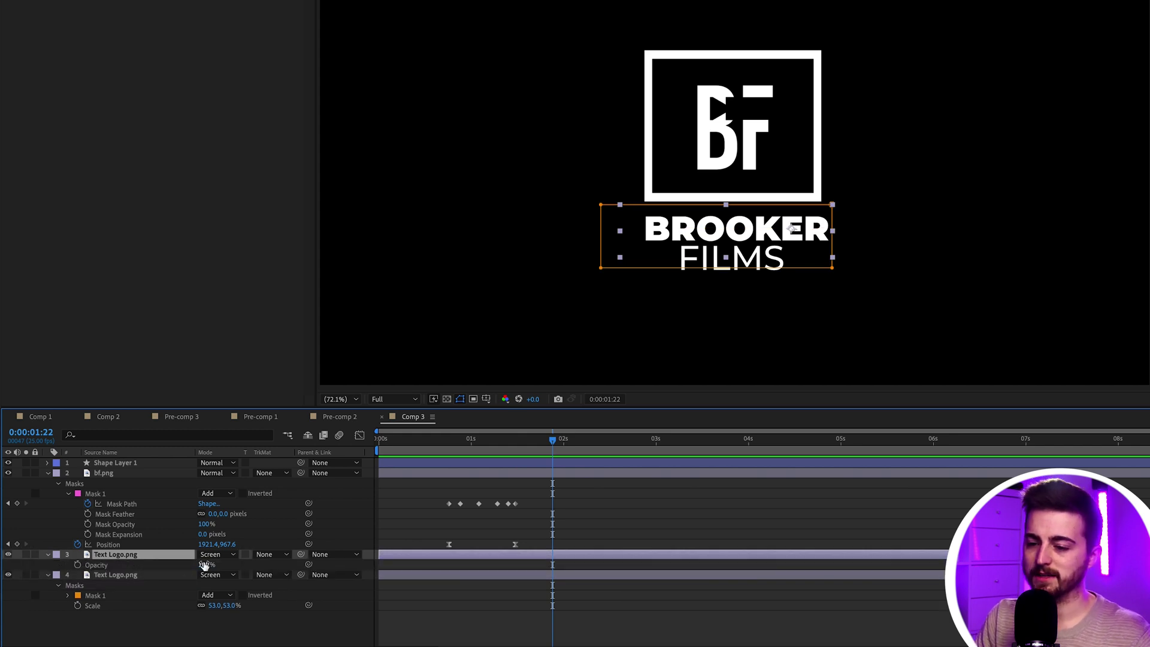
{"action": "left_click_drag", "start_coordinate": [207, 565], "coordinate": [72, 571]}
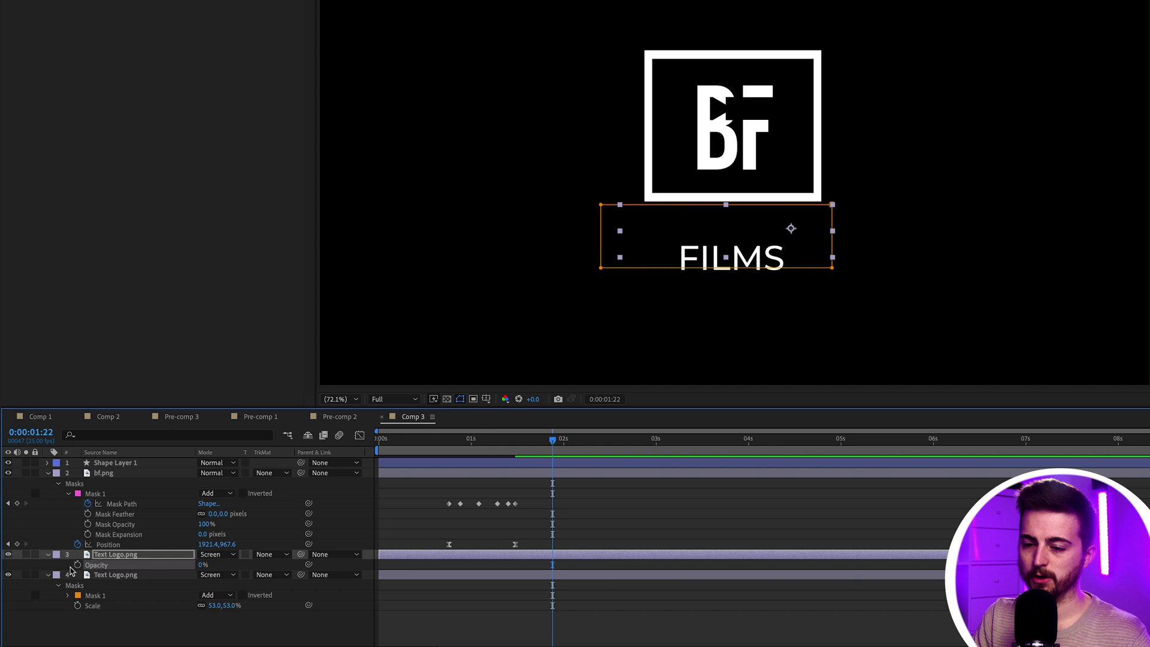
{"action": "left_click", "coordinate": [77, 564]}
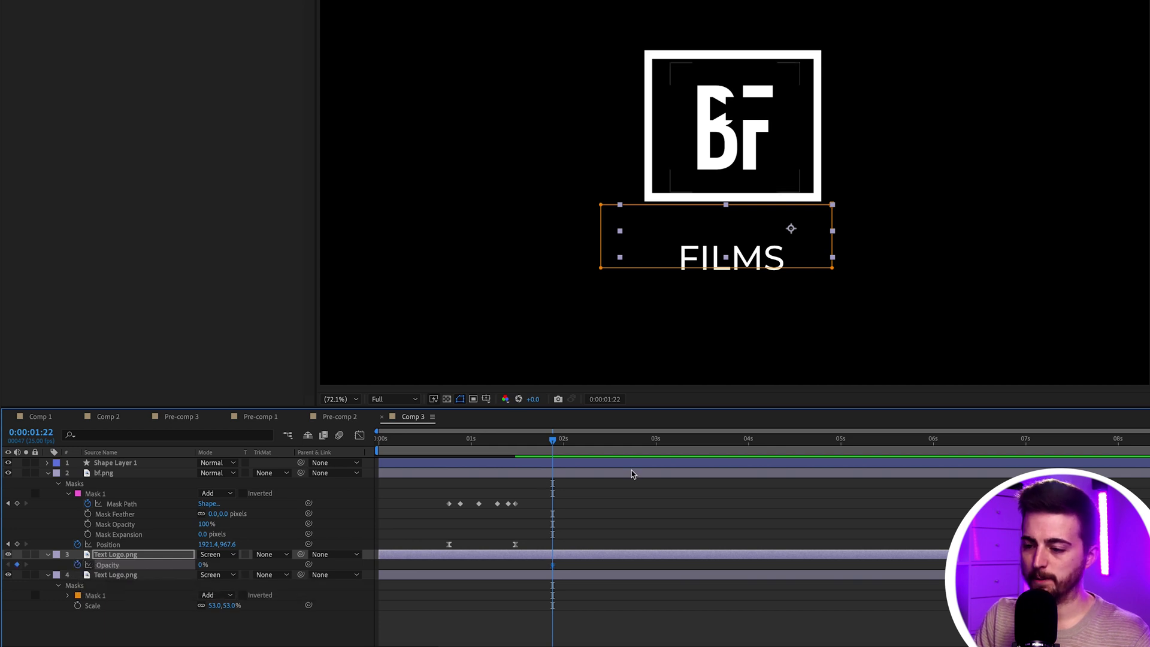
{"action": "left_click_drag", "start_coordinate": [555, 446], "coordinate": [613, 446]}
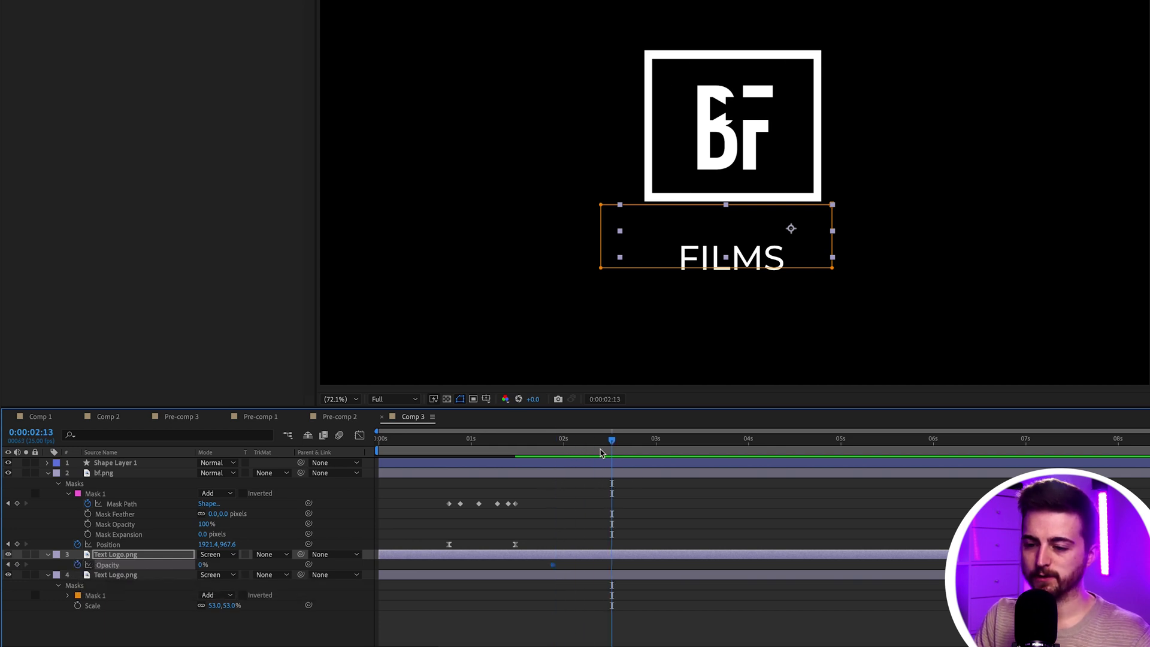
{"action": "left_click_drag", "start_coordinate": [201, 569], "coordinate": [251, 568]}
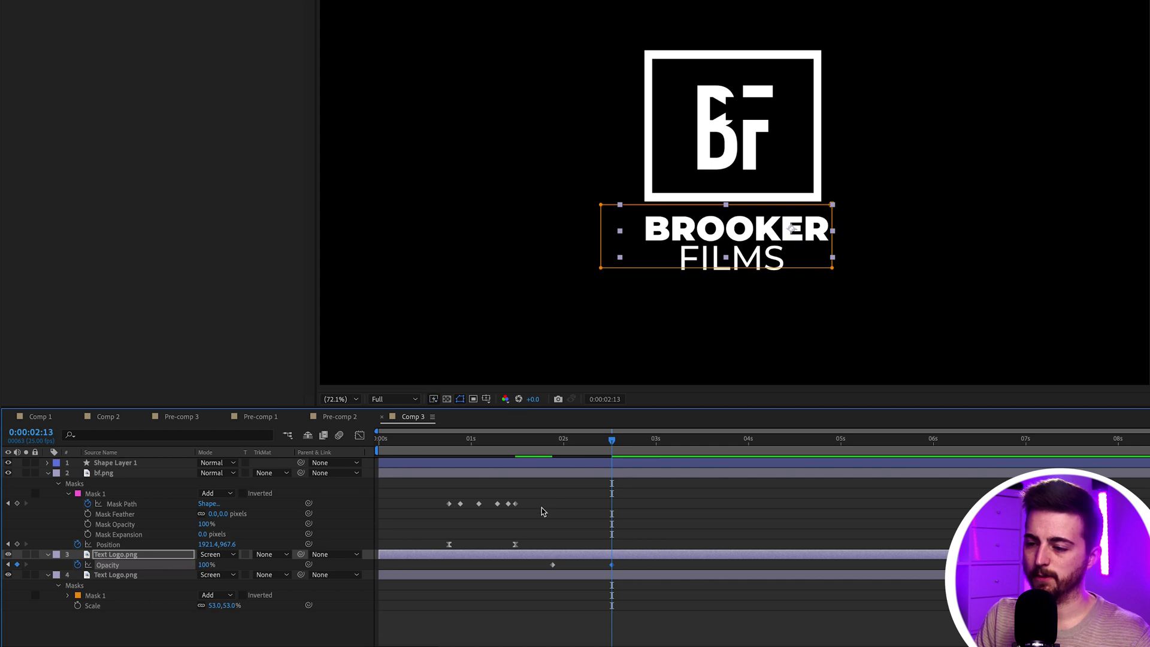
Step: Fade FILMS' opacity from 0% at 2:17 to 100% at 3:10 on the lower Text Logo.png layer
{"action": "key", "text": "Home"}
{"action": "left_click_drag", "start_coordinate": [661, 450], "coordinate": [627, 454]}
{"action": "left_click", "coordinate": [104, 577]}
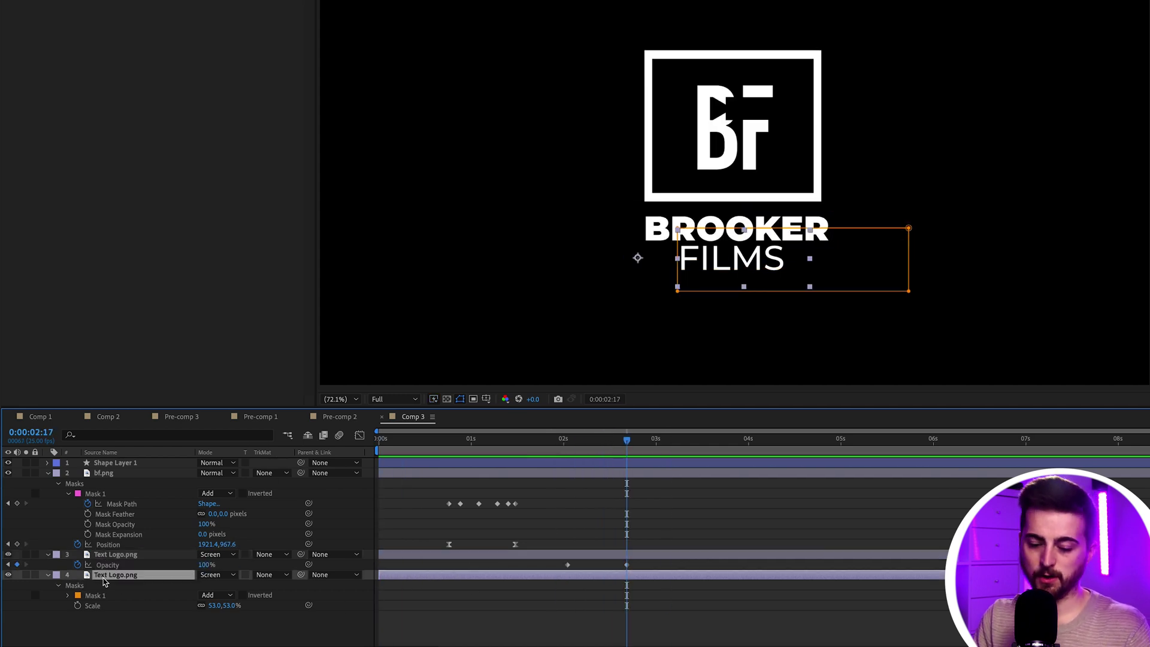
{"action": "key", "text": "t"}
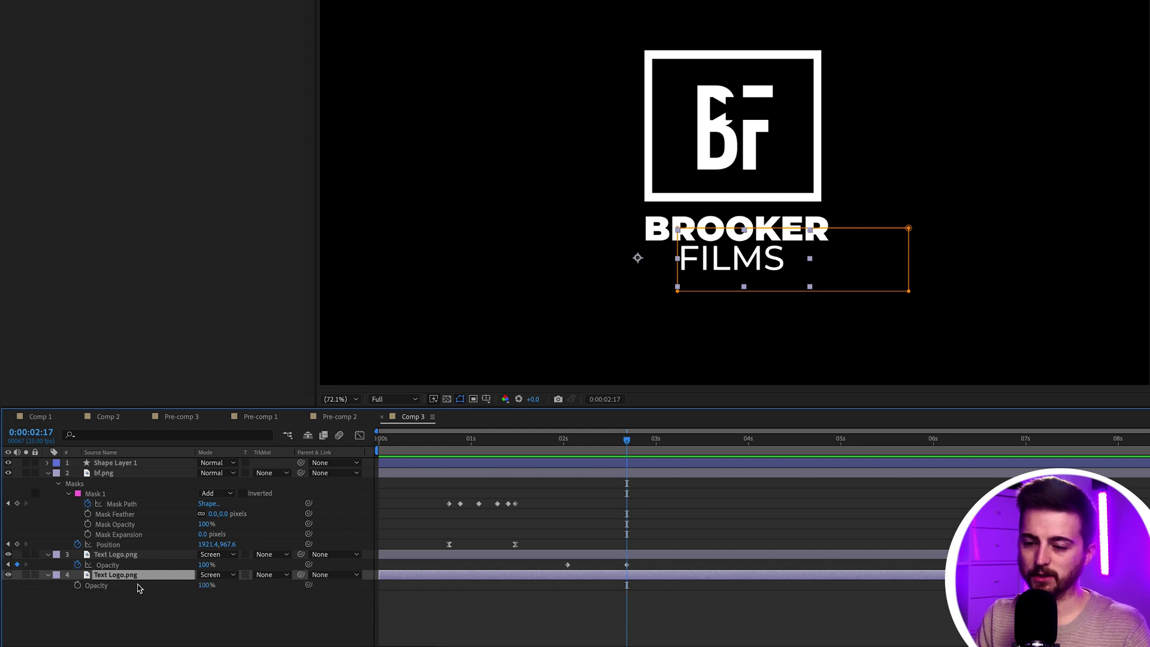
{"action": "left_click", "coordinate": [77, 585]}
{"action": "left_click_drag", "start_coordinate": [204, 584], "coordinate": [138, 585]}
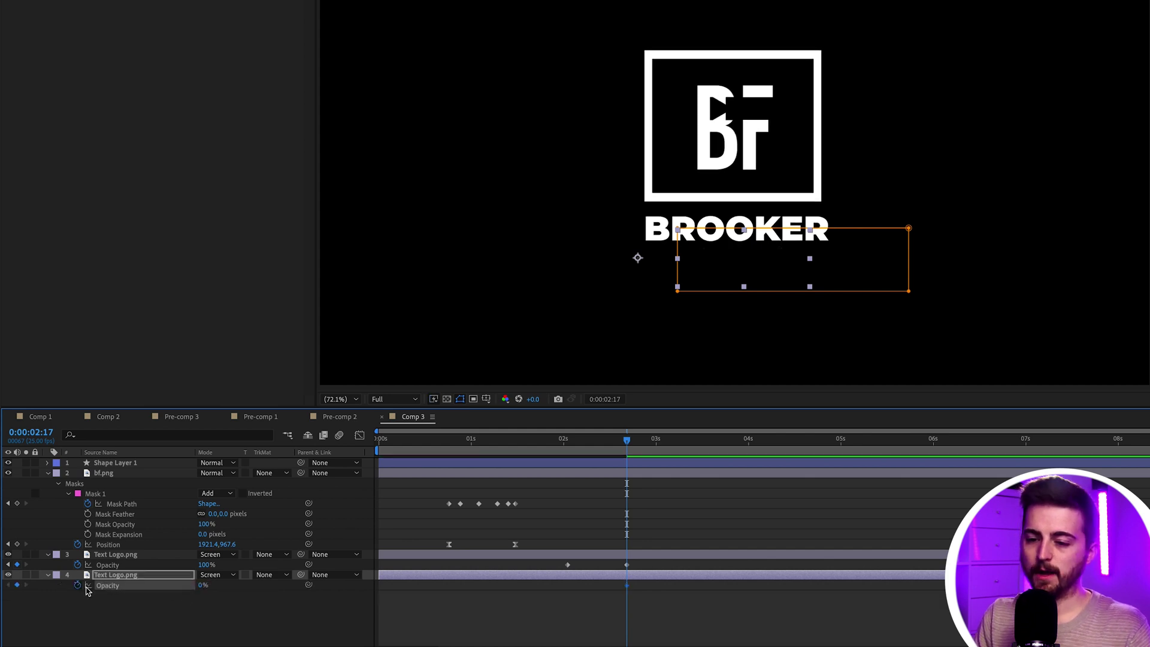
{"action": "left_click_drag", "start_coordinate": [636, 450], "coordinate": [693, 450]}
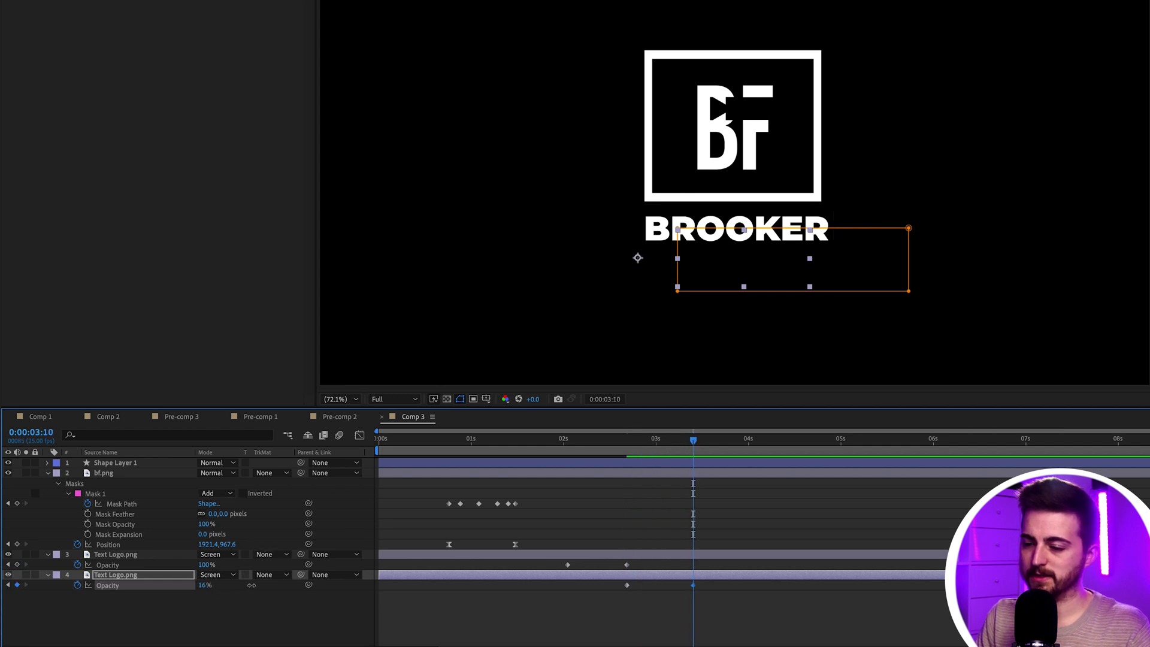
{"action": "left_click_drag", "start_coordinate": [252, 585], "coordinate": [301, 585]}
{"action": "key", "text": "F2"}
{"action": "left_click_drag", "start_coordinate": [661, 442], "coordinate": [486, 444]}
Step: Preview the animation and remove the FILMS opacity keyframes
{"action": "key", "text": "space"}
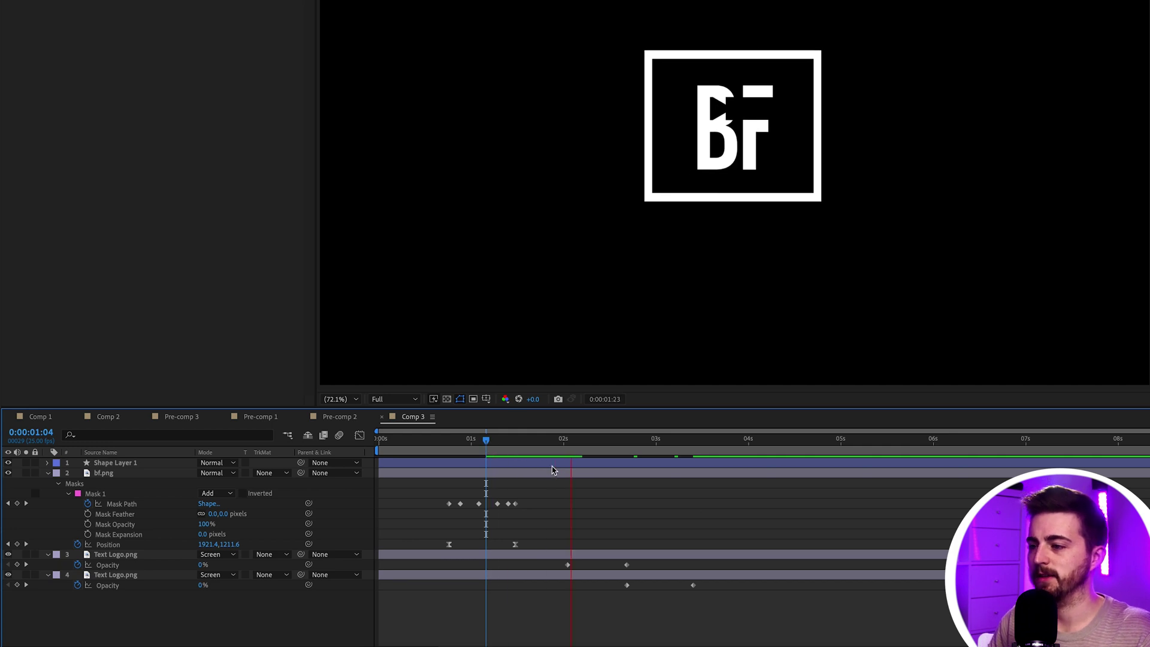
{"action": "key", "text": "Home"}
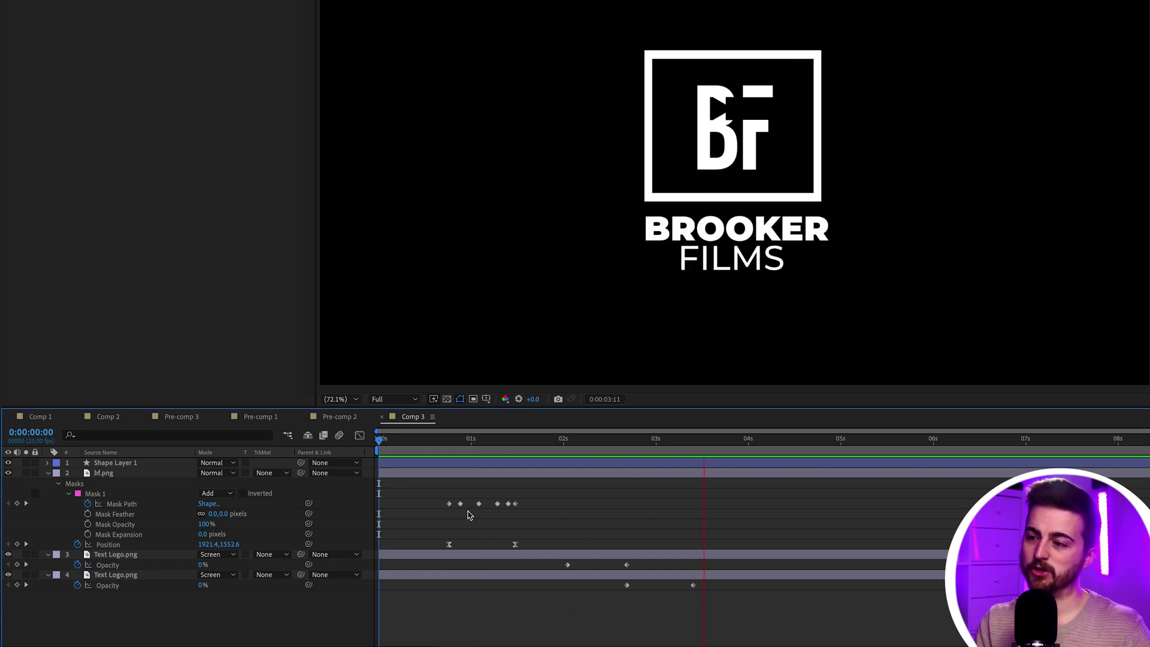
{"action": "key", "text": "space"}
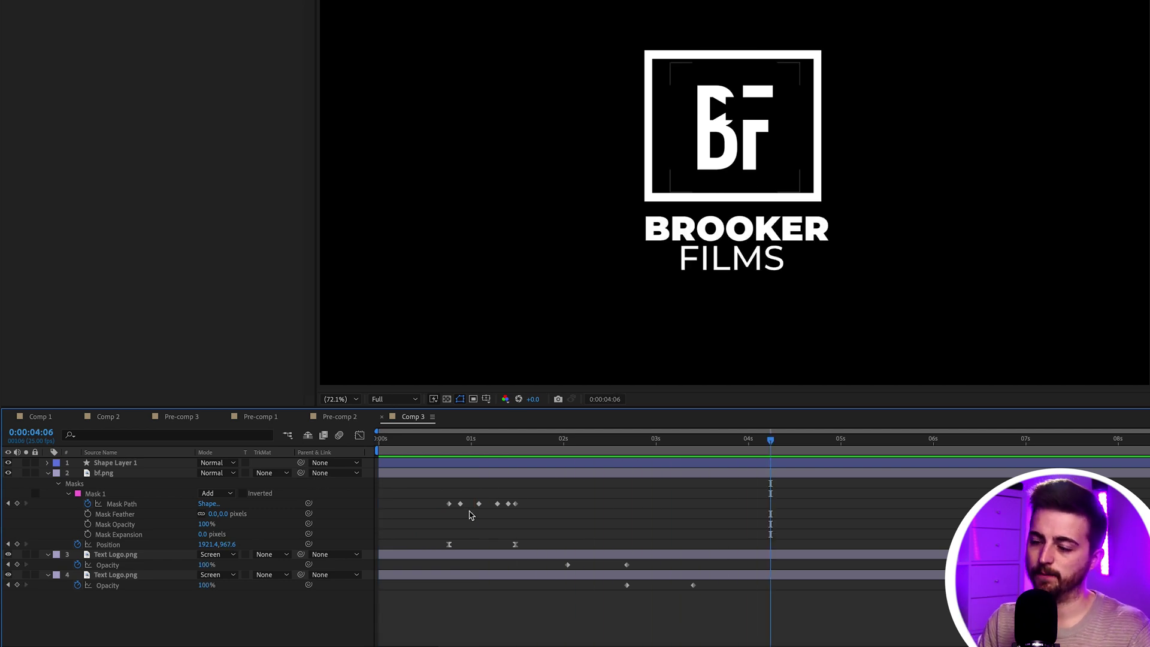
{"action": "left_click", "coordinate": [626, 585]}
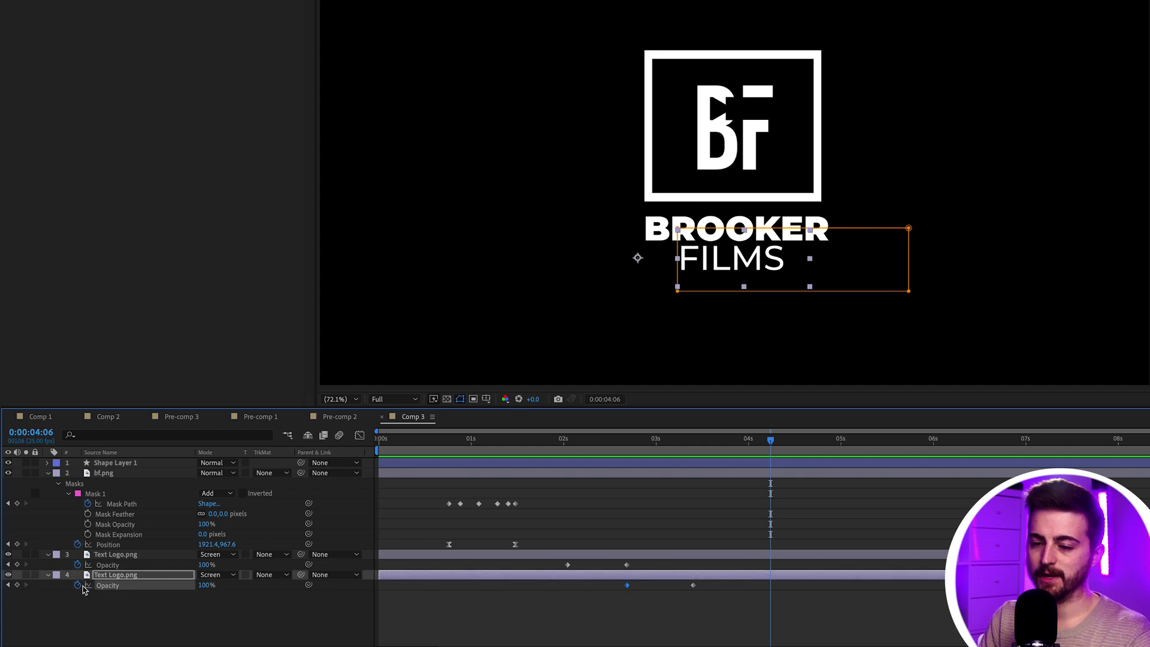
{"action": "left_click", "coordinate": [77, 585]}
Step: Keyframe FILMS' Position: resting at 3:10, dipping lower at 3:04, above BROOKER at 2:22
{"action": "left_click_drag", "start_coordinate": [520, 441], "coordinate": [693, 448]}
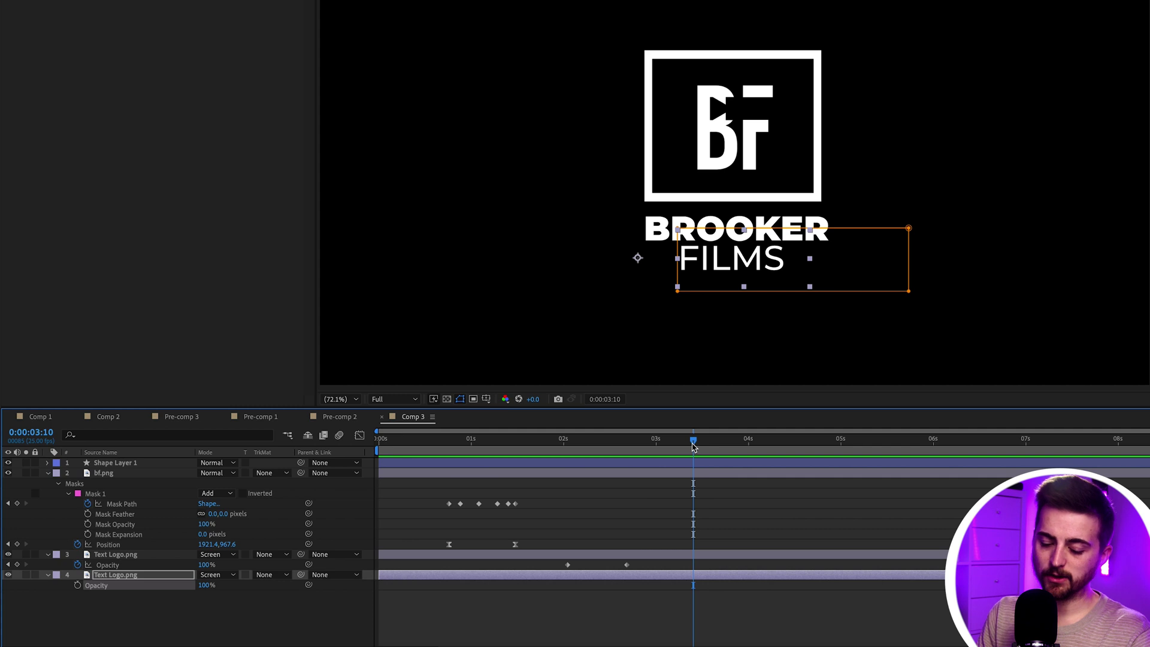
{"action": "key", "text": "p"}
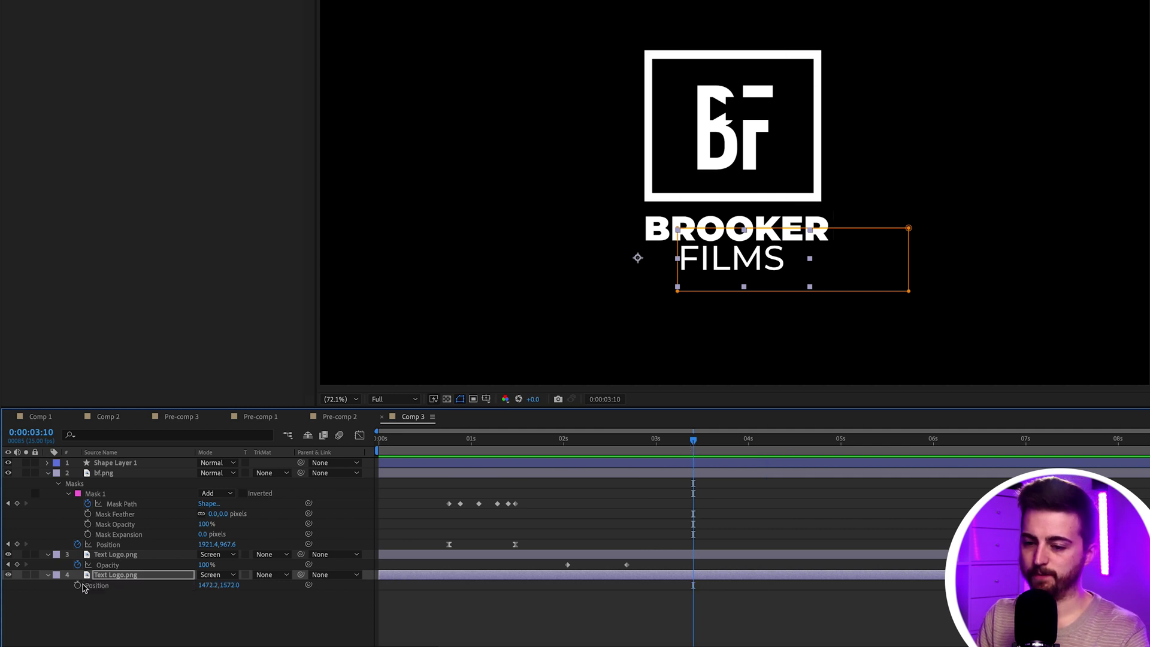
{"action": "left_click", "coordinate": [78, 585]}
{"action": "left_click_drag", "start_coordinate": [693, 442], "coordinate": [671, 443]}
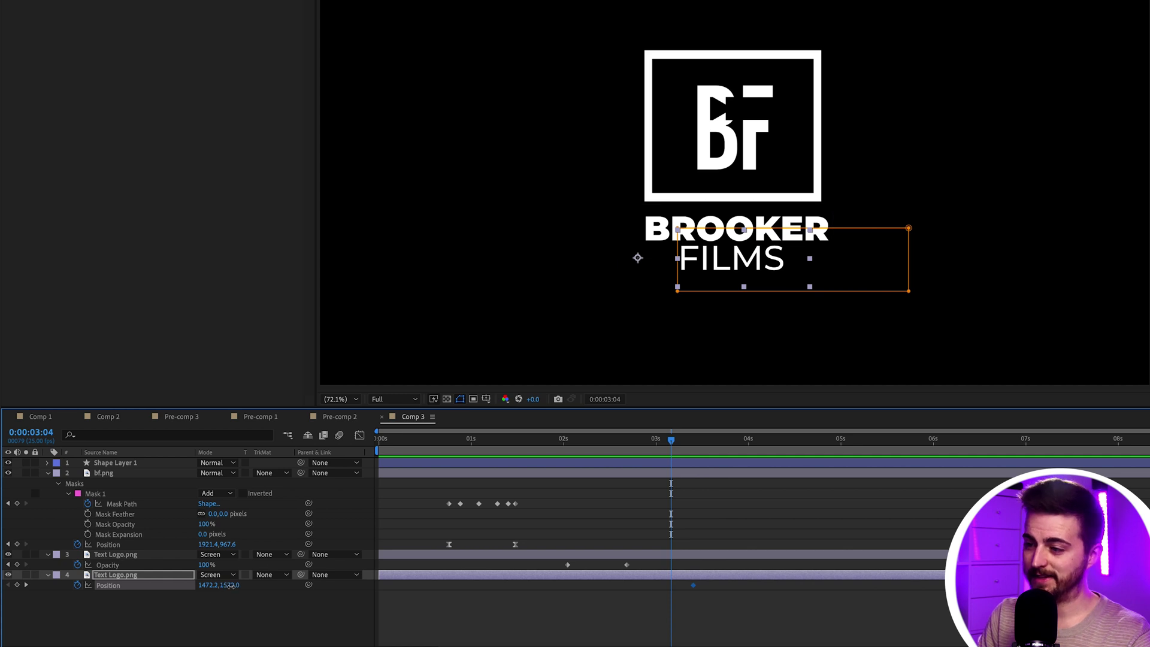
{"action": "left_click_drag", "start_coordinate": [232, 586], "coordinate": [260, 586]}
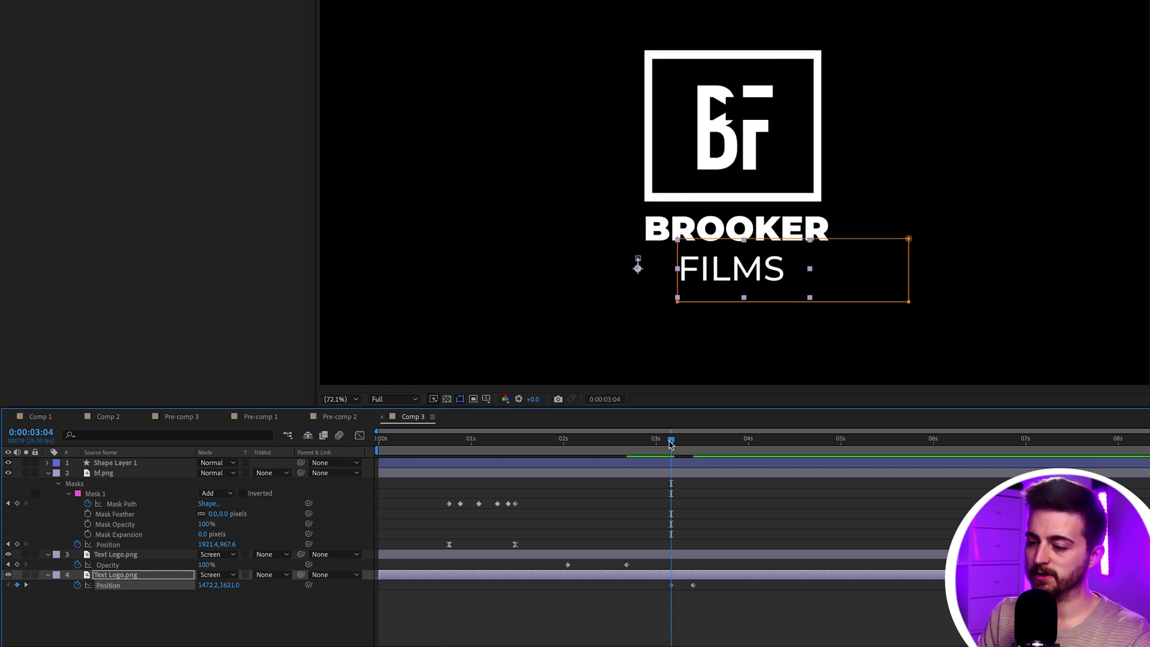
{"action": "left_click_drag", "start_coordinate": [671, 443], "coordinate": [645, 443]}
{"action": "left_click_drag", "start_coordinate": [226, 585], "coordinate": [67, 586]}
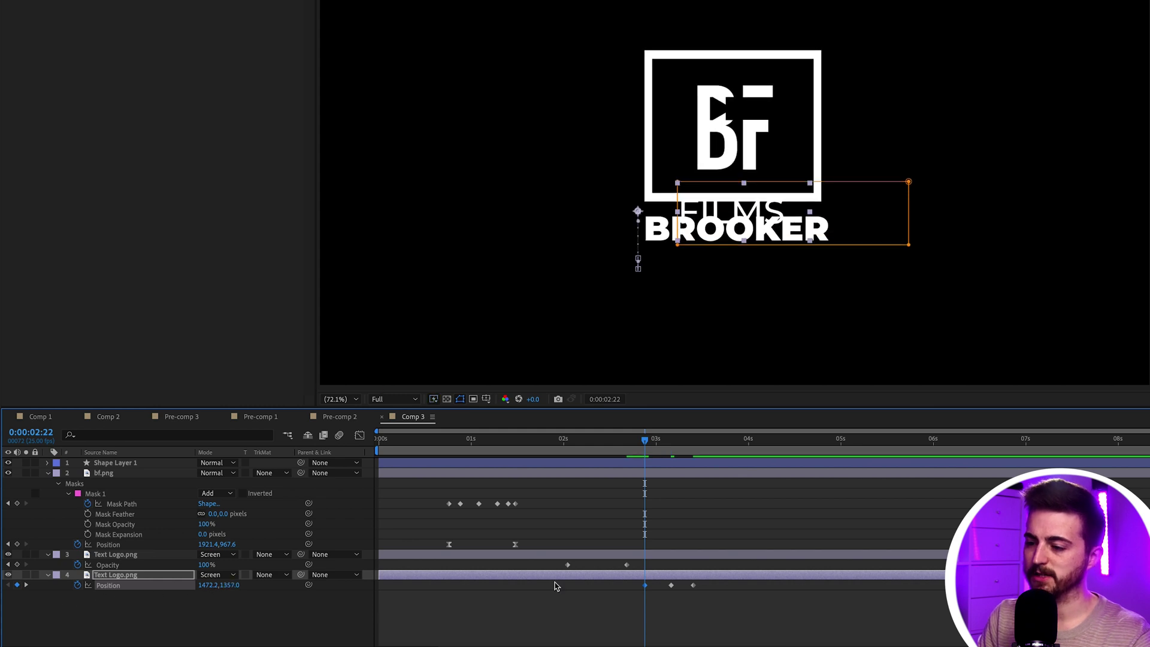
Step: Preview the FILMS drop and check its middle and final position keyframes
{"action": "key", "text": "space"}
{"action": "left_click", "coordinate": [762, 515]}
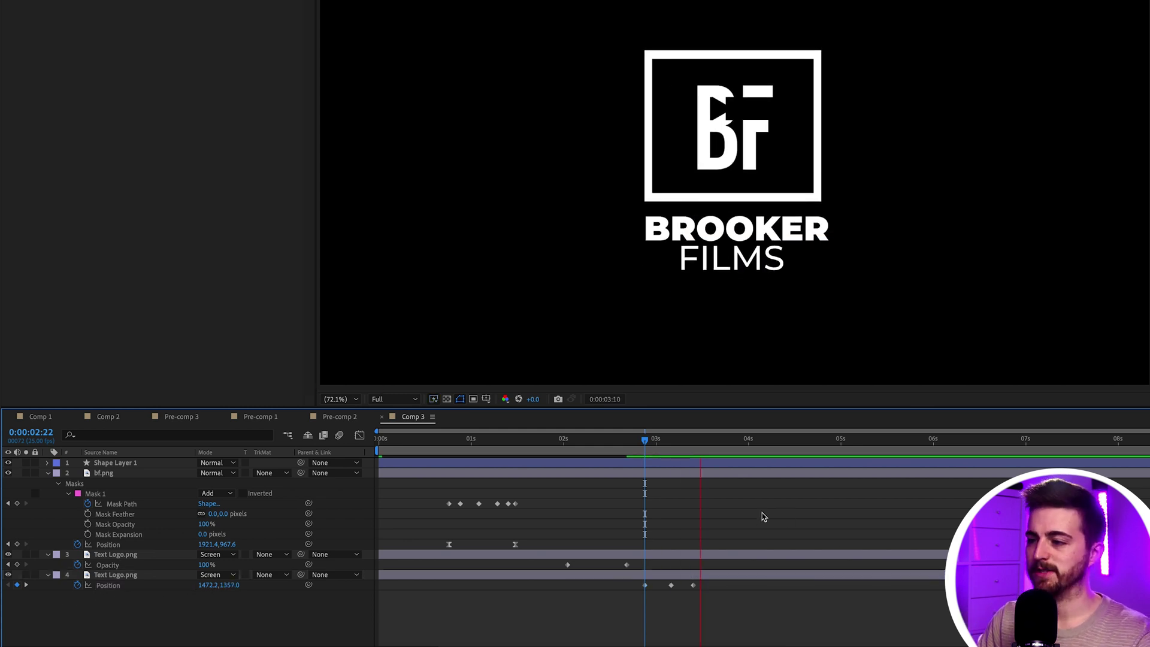
{"action": "key", "text": "space"}
{"action": "left_click", "coordinate": [693, 585]}
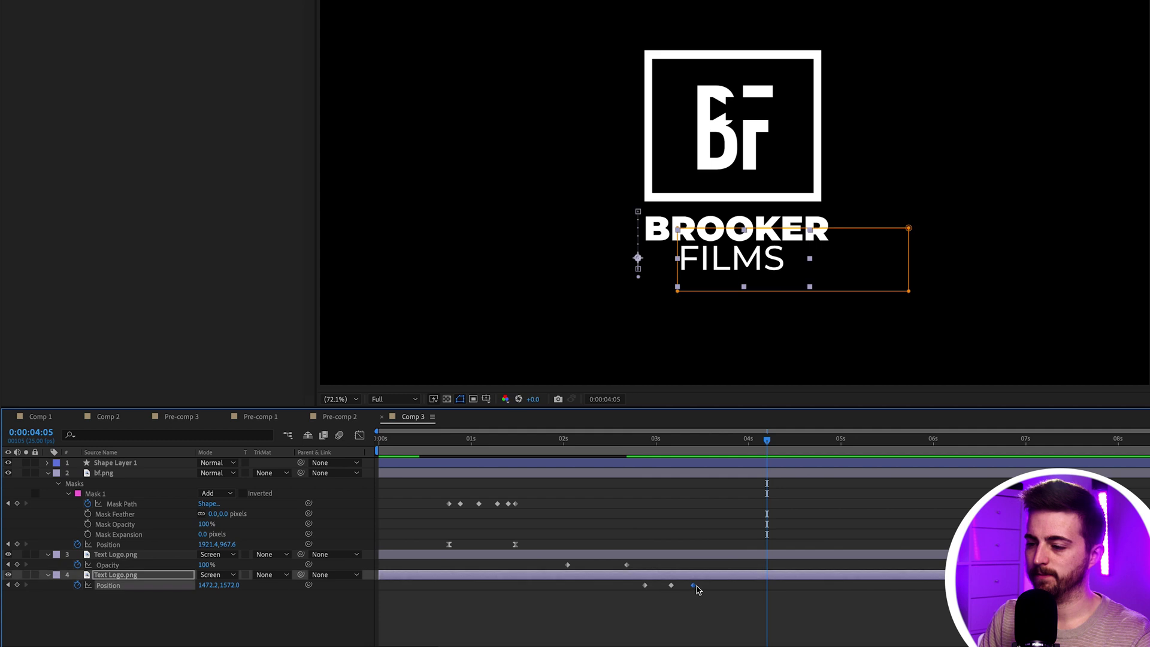
{"action": "left_click", "coordinate": [632, 441]}
{"action": "key", "text": "space"}
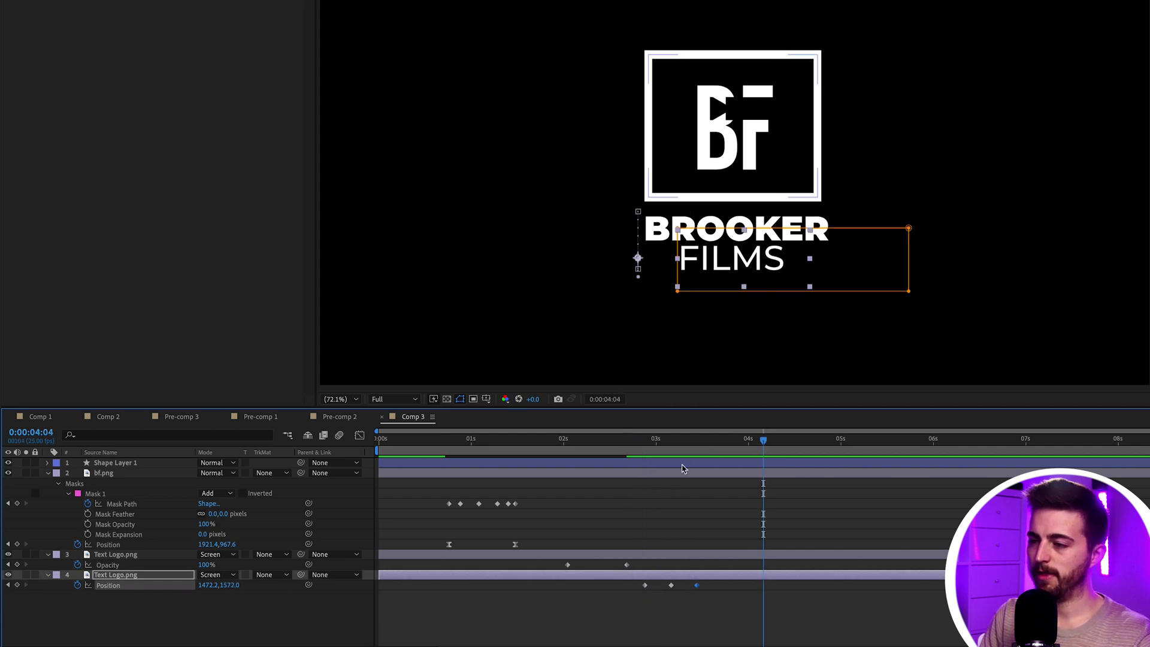
{"action": "left_click_drag", "start_coordinate": [664, 441], "coordinate": [670, 454]}
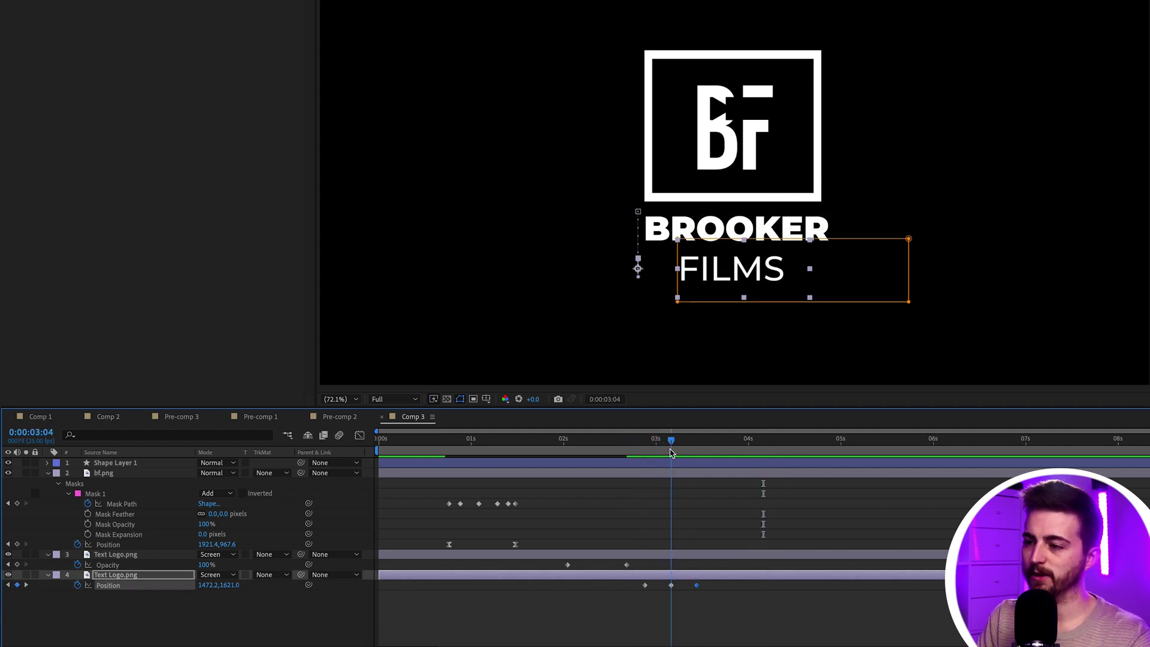
{"action": "left_click_drag", "start_coordinate": [671, 445], "coordinate": [696, 444]}
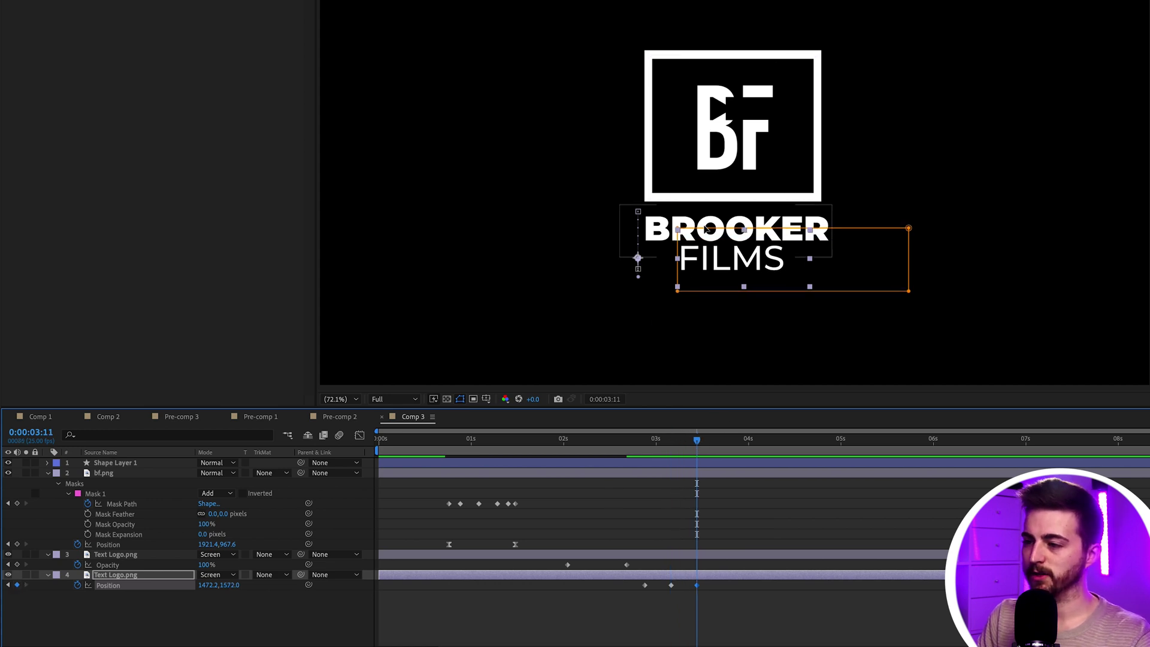
Step: Add Mask Path keyframes to the FILMS layer's Mask 1 at 03:11 and 03:04
{"action": "left_click", "coordinate": [48, 575]}
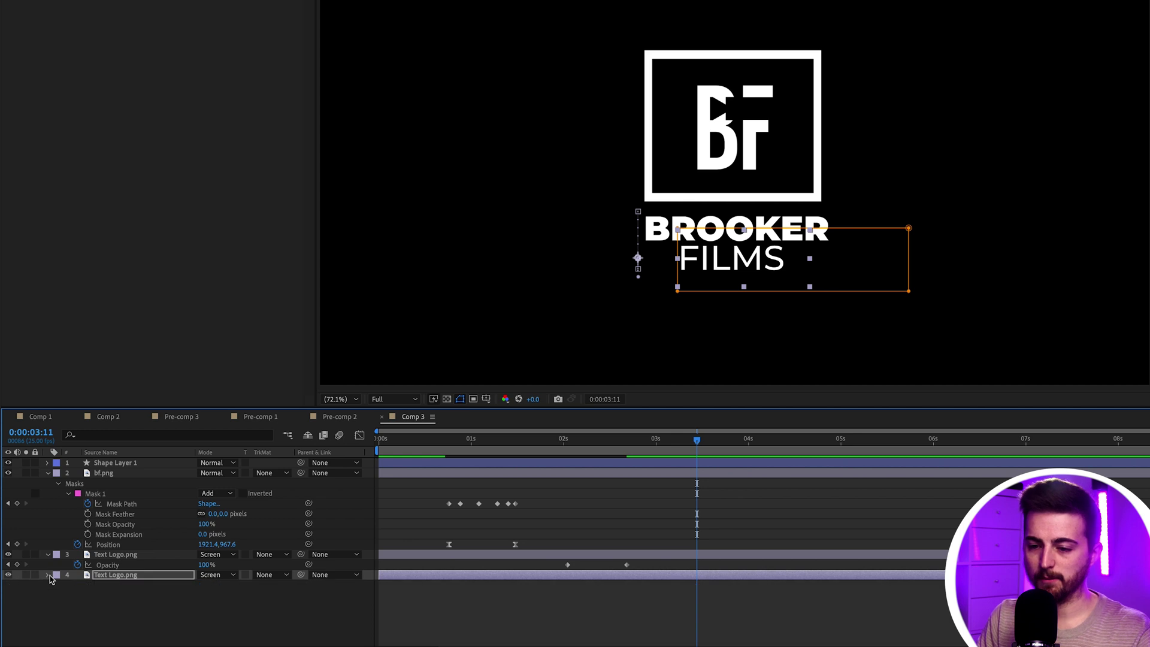
{"action": "left_click", "coordinate": [59, 570]}
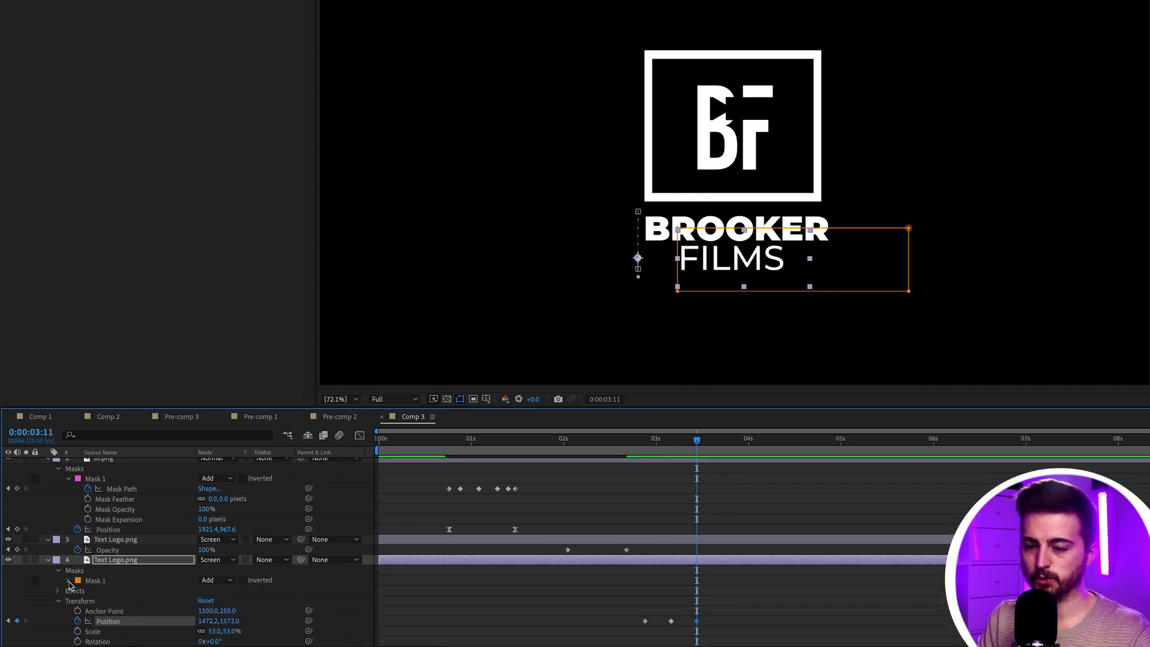
{"action": "left_click", "coordinate": [69, 581]}
{"action": "left_click", "coordinate": [88, 590]}
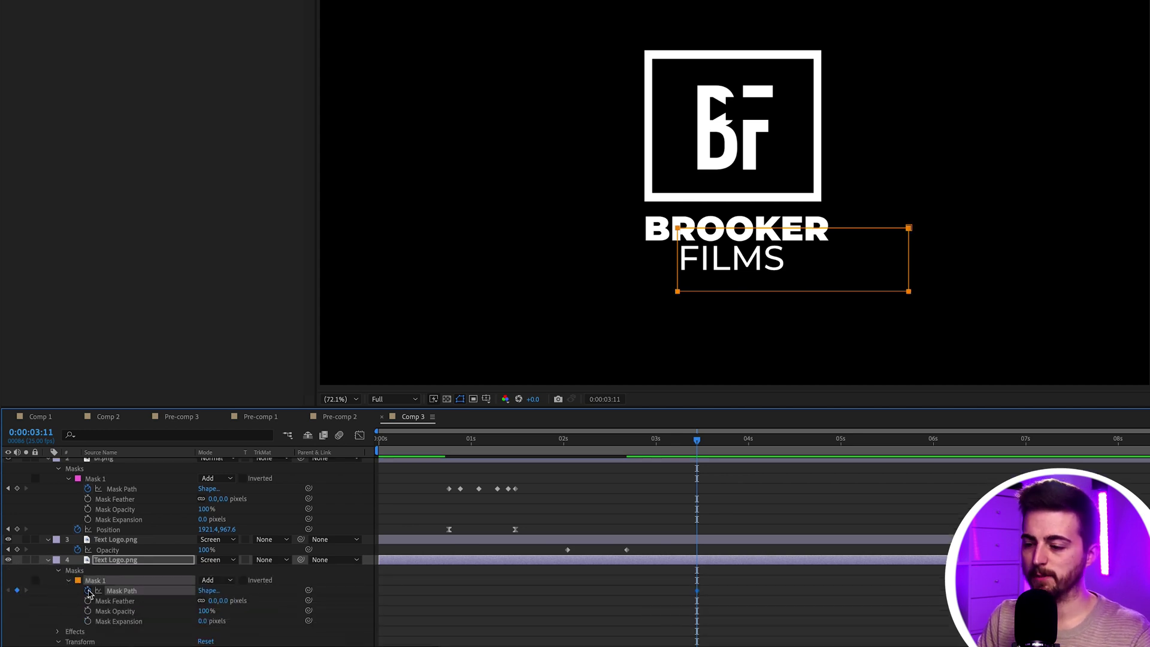
{"action": "scroll", "coordinate": [819, 594], "scroll_direction": "down", "scroll_amount": 1}
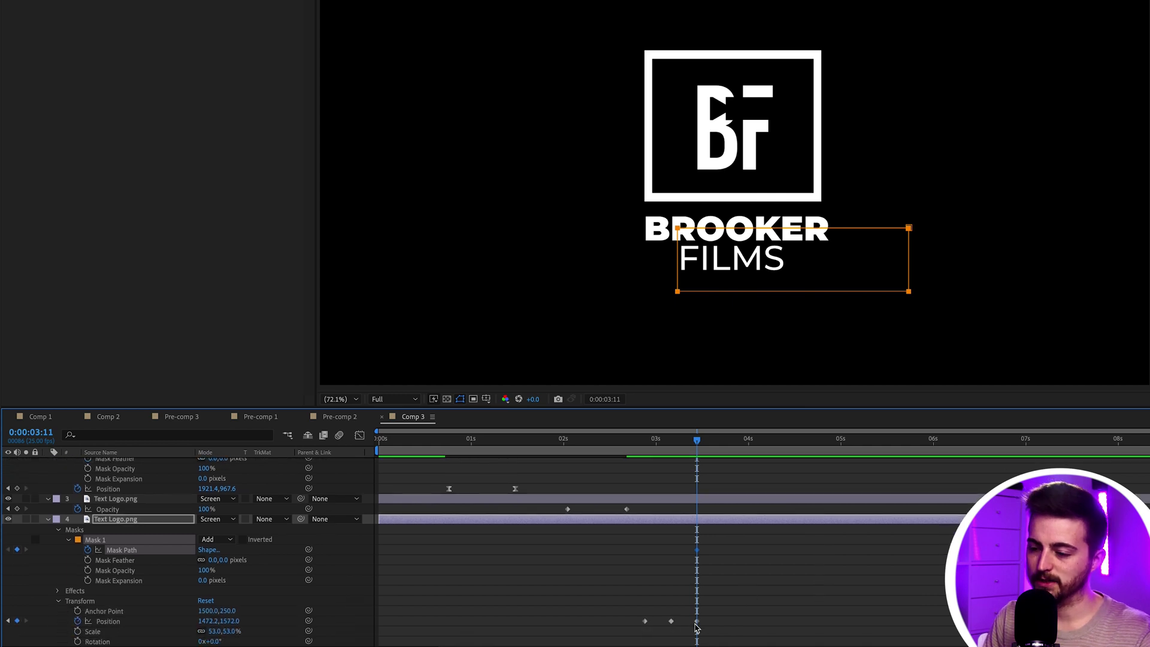
{"action": "left_click_drag", "start_coordinate": [698, 443], "coordinate": [673, 447]}
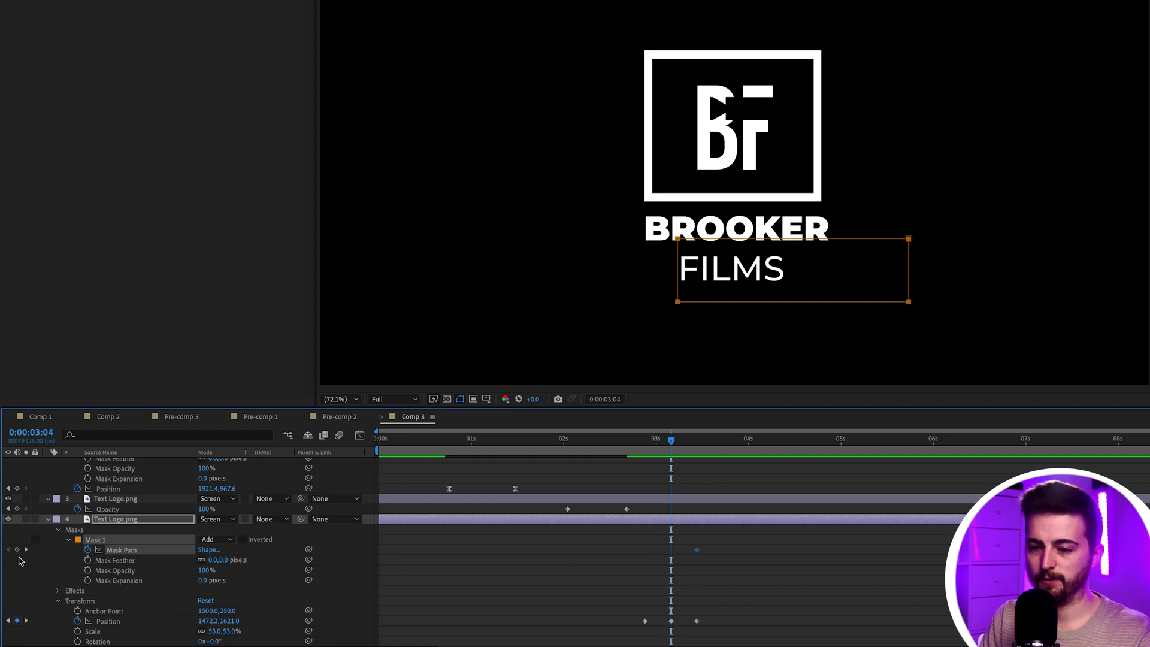
{"action": "left_click", "coordinate": [18, 549]}
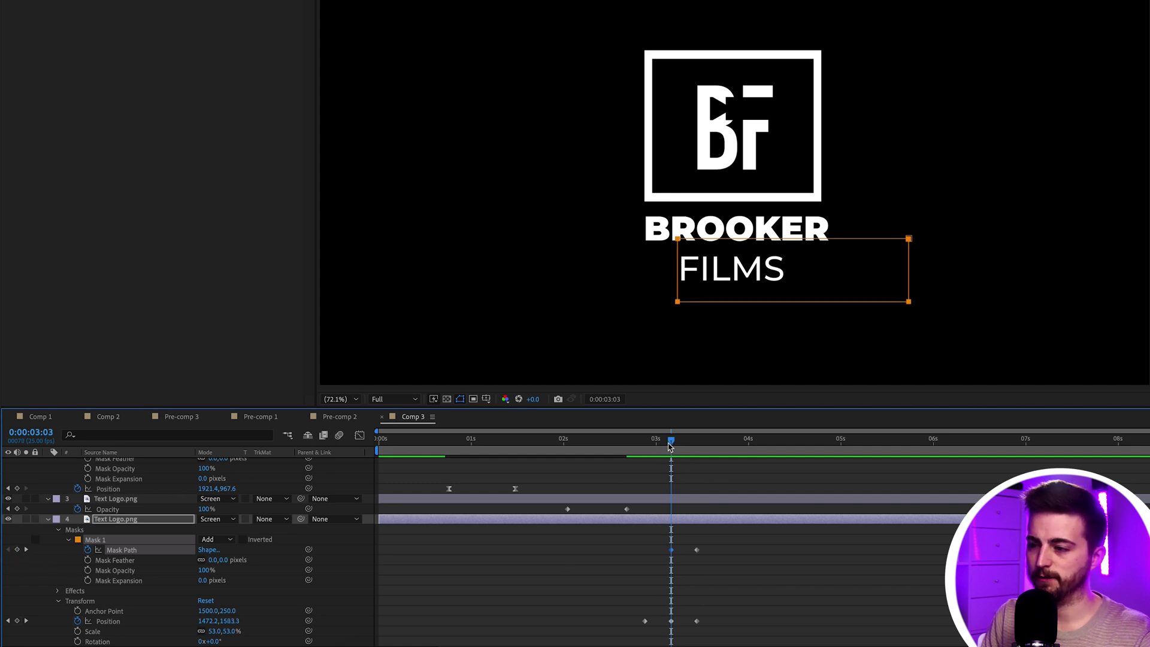
Step: Lower the mask at 02:22 so FILMS starts hidden, then preview the reveal
{"action": "left_click_drag", "start_coordinate": [670, 446], "coordinate": [647, 448]}
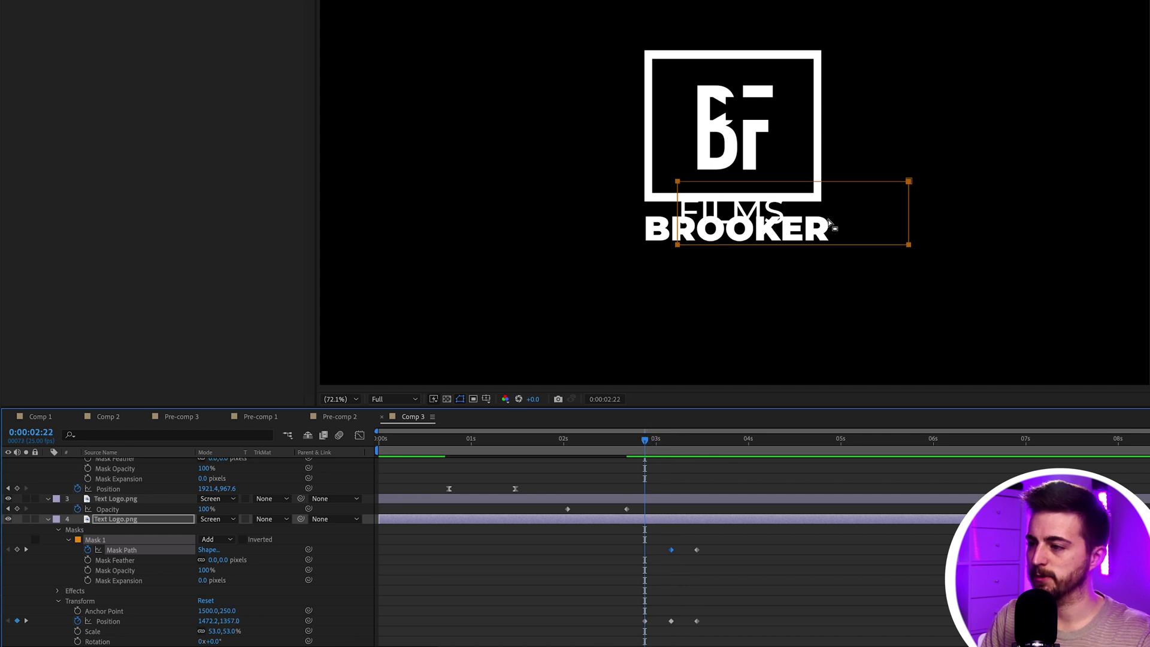
{"action": "left_click_drag", "start_coordinate": [909, 181], "coordinate": [907, 243]}
{"action": "key", "text": "space"}
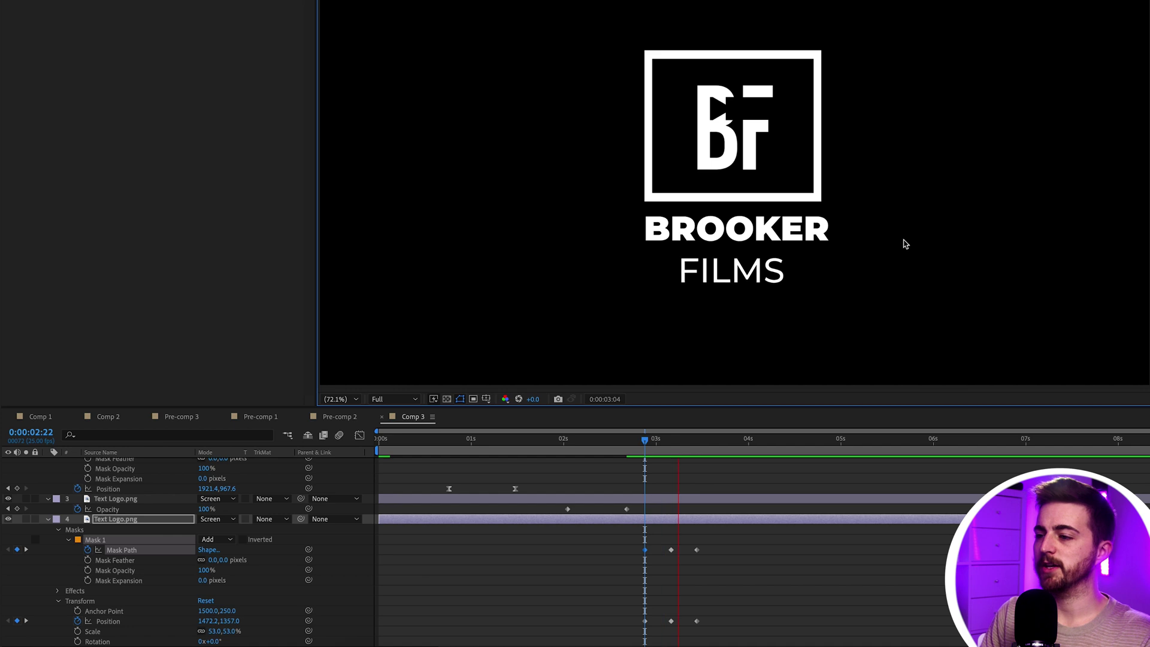
{"action": "key", "text": "space"}
{"action": "left_click_drag", "start_coordinate": [648, 446], "coordinate": [693, 449]}
{"action": "key", "text": "Home"}
Step: Play the whole logo animation from the beginning to review the Null 2 scaling
{"action": "key", "text": "space"}
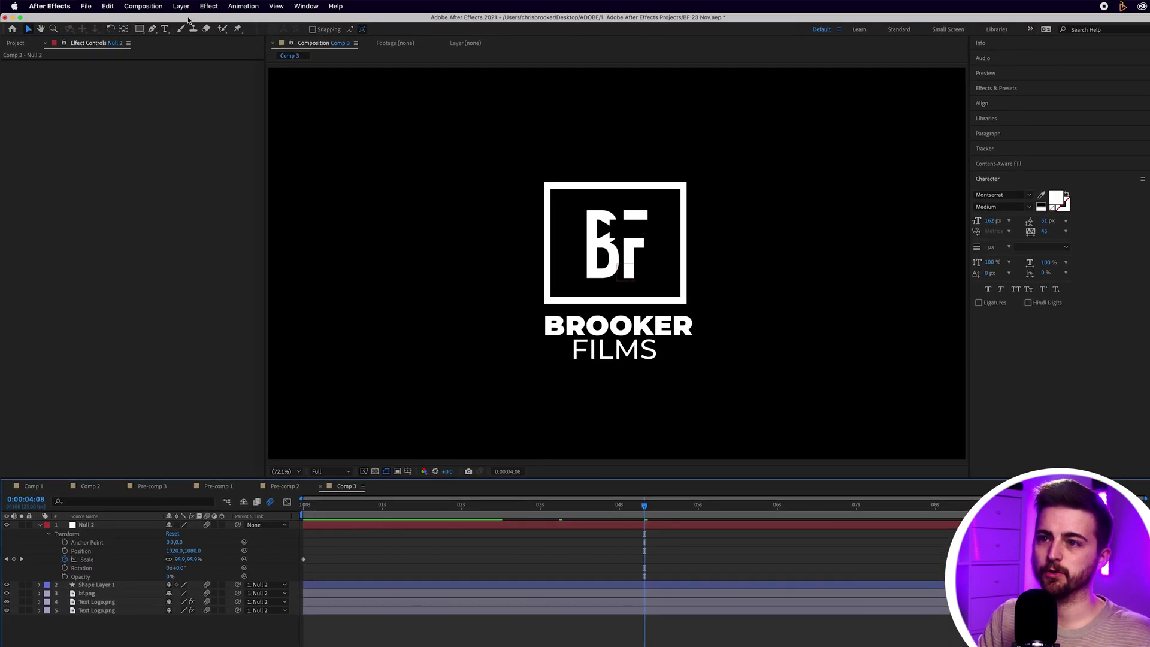
Step: Create a Deep Royal Blue (15547D) solid and move it to the bottom of the layer stack
{"action": "left_click", "coordinate": [181, 7]}
{"action": "mouse_move", "coordinate": [240, 21]}
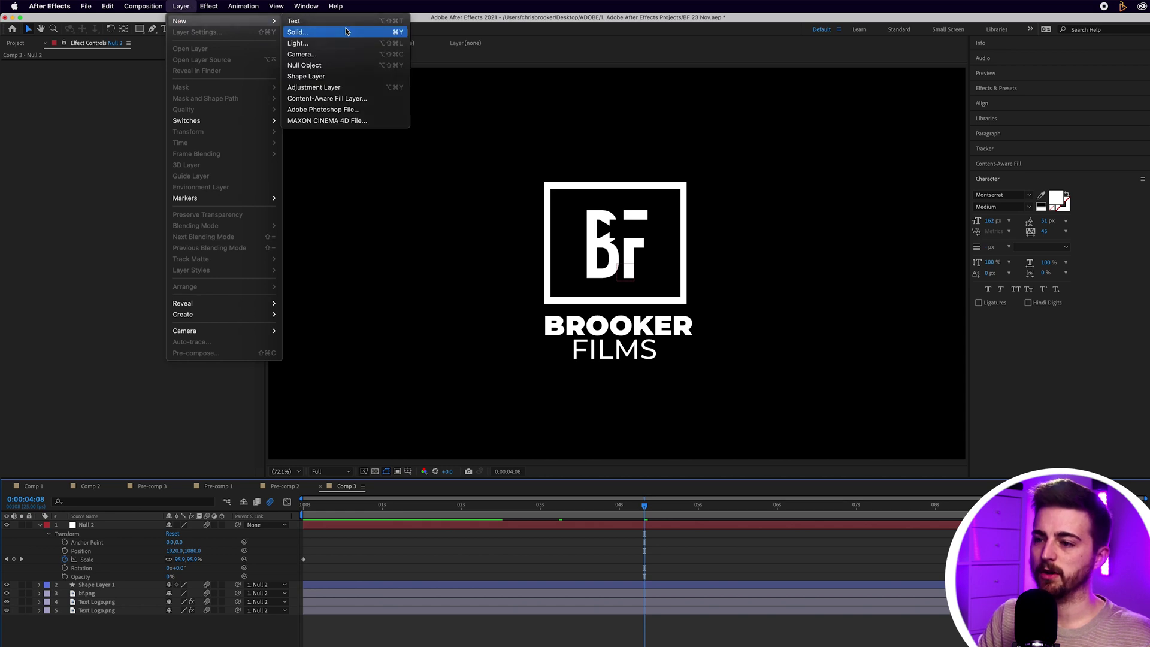
{"action": "left_click", "coordinate": [345, 31]}
{"action": "left_click", "coordinate": [357, 314]}
{"action": "left_click_drag", "start_coordinate": [531, 387], "coordinate": [555, 359]}
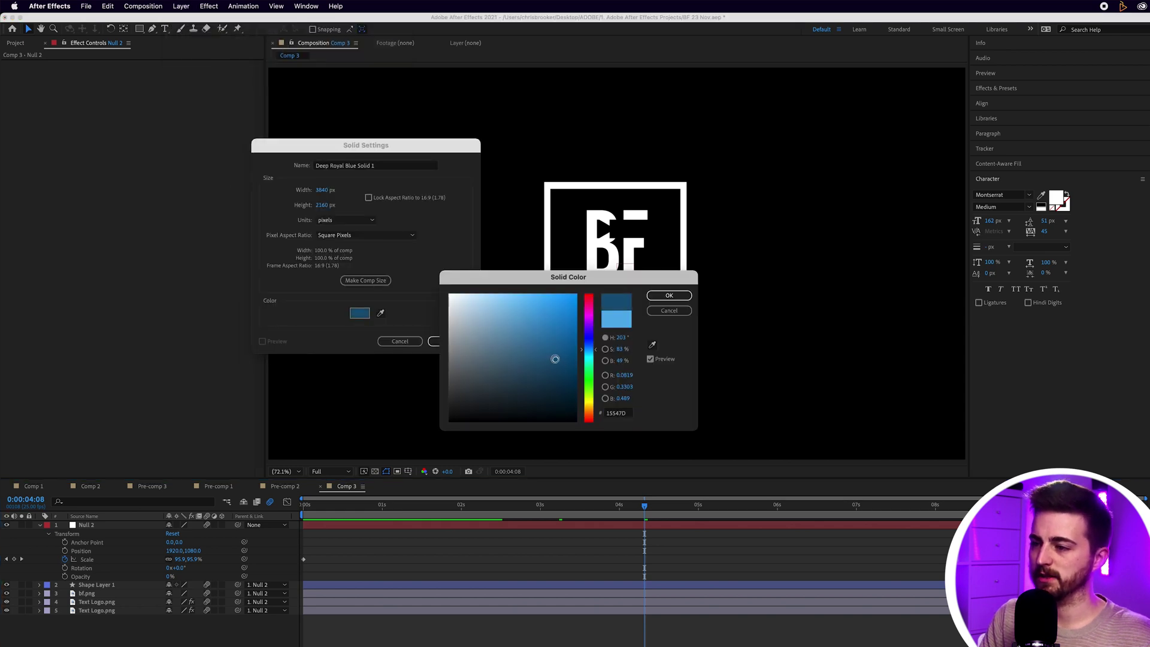
{"action": "left_click", "coordinate": [669, 295]}
{"action": "left_click", "coordinate": [455, 341]}
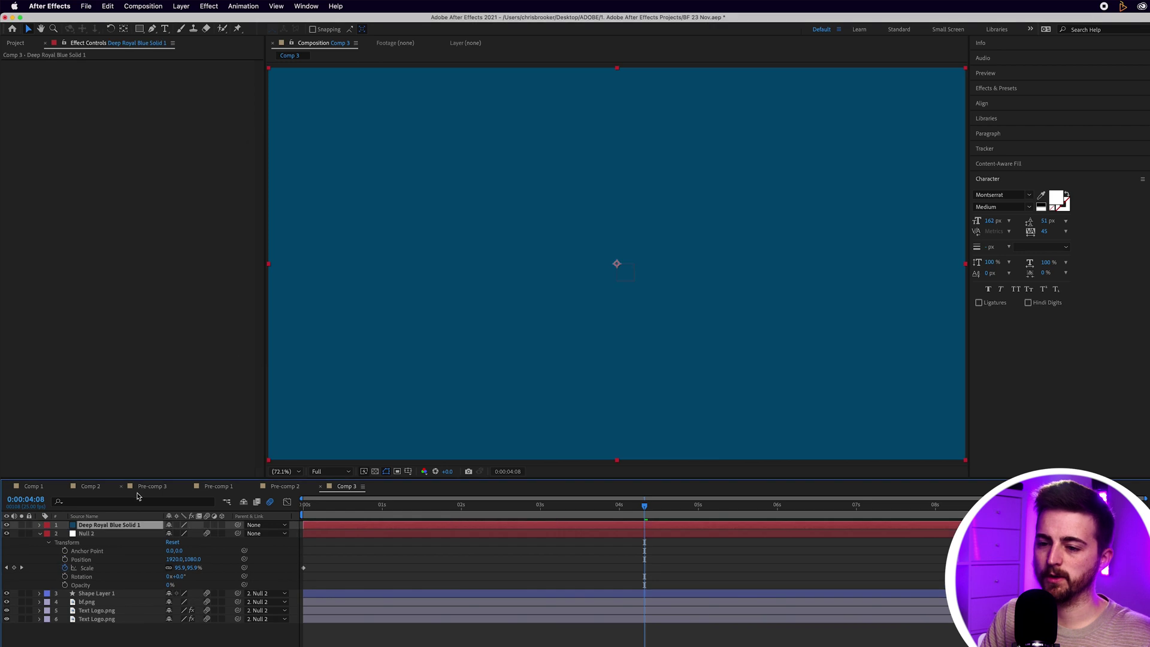
{"action": "left_click_drag", "start_coordinate": [109, 527], "coordinate": [120, 625]}
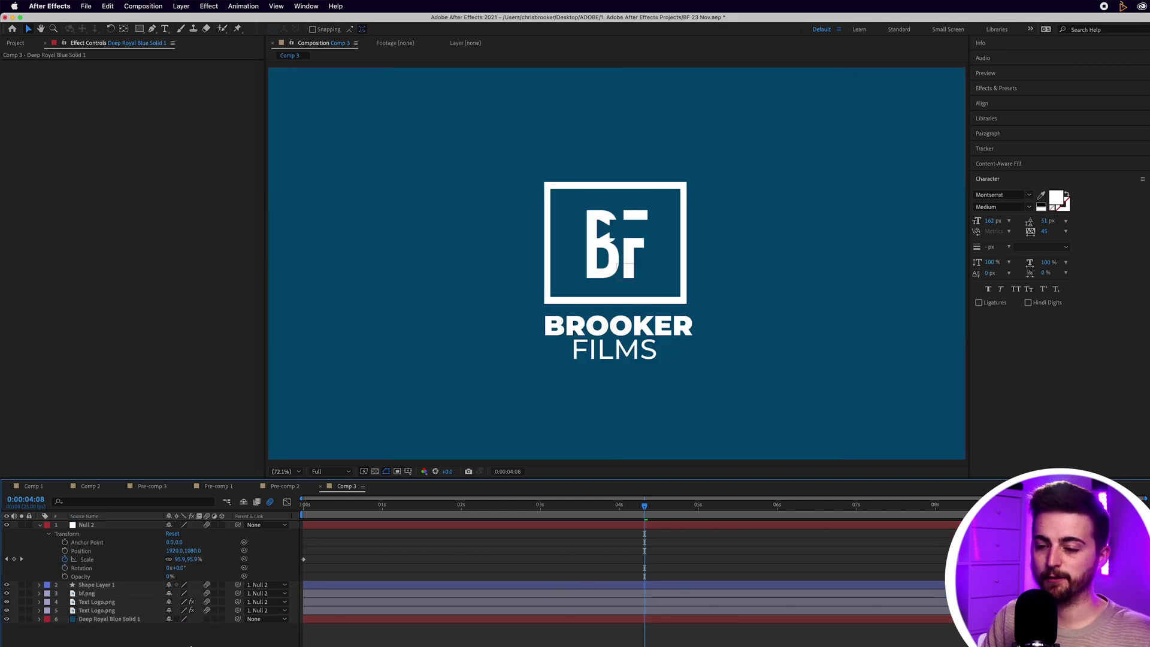
Step: Show the Mode column and set the FILMS Text Logo.png layer to Lighten blending
{"action": "key", "text": "F4"}
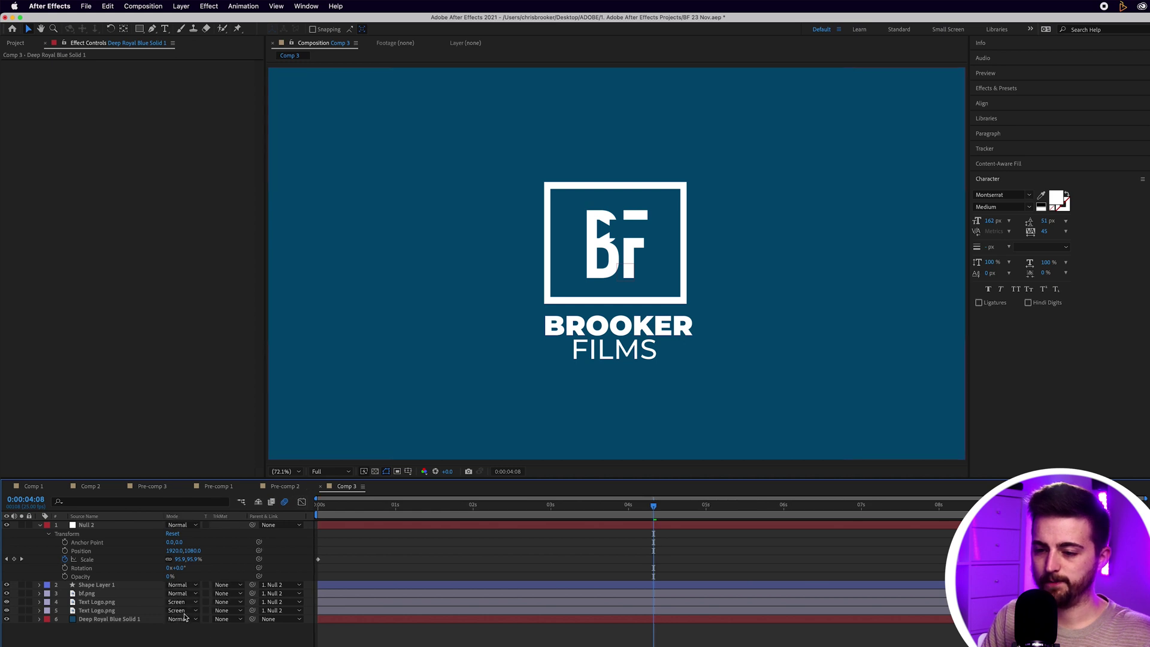
{"action": "left_click", "coordinate": [182, 611]}
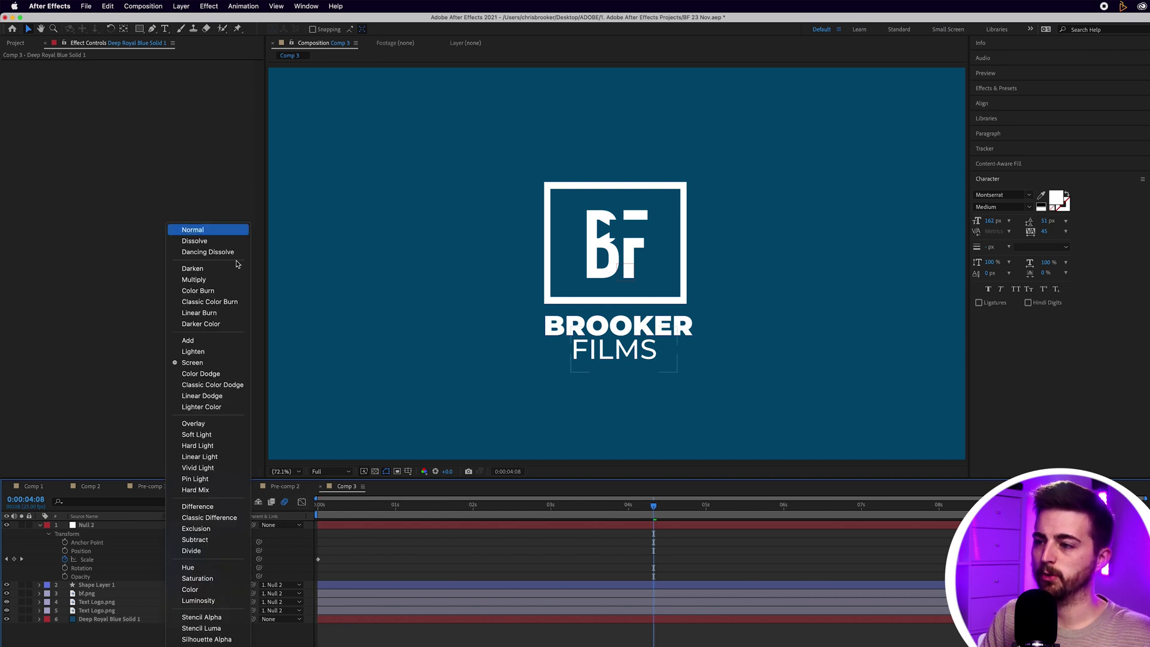
{"action": "left_click", "coordinate": [204, 230]}
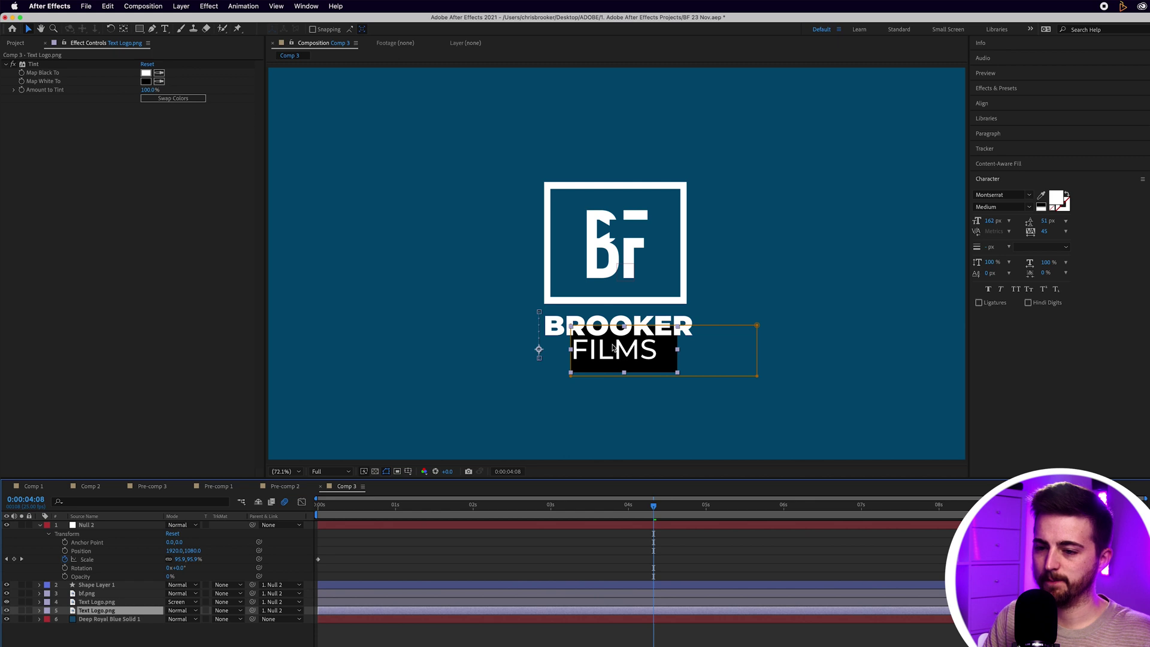
{"action": "left_click", "coordinate": [197, 611]}
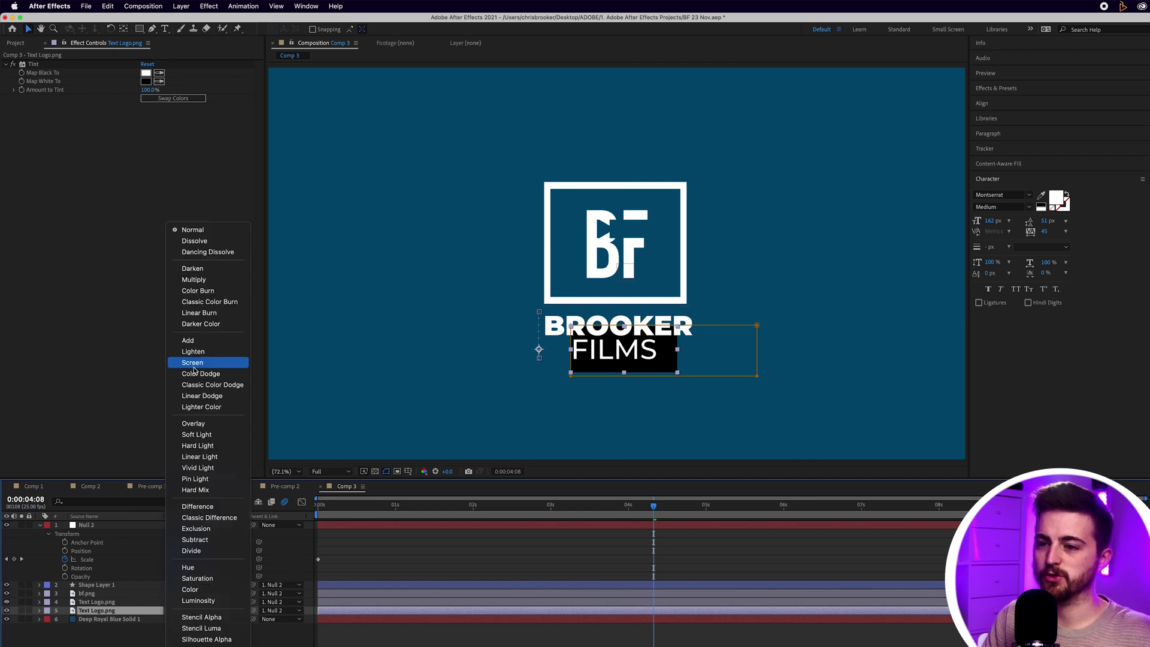
{"action": "key", "text": "Return"}
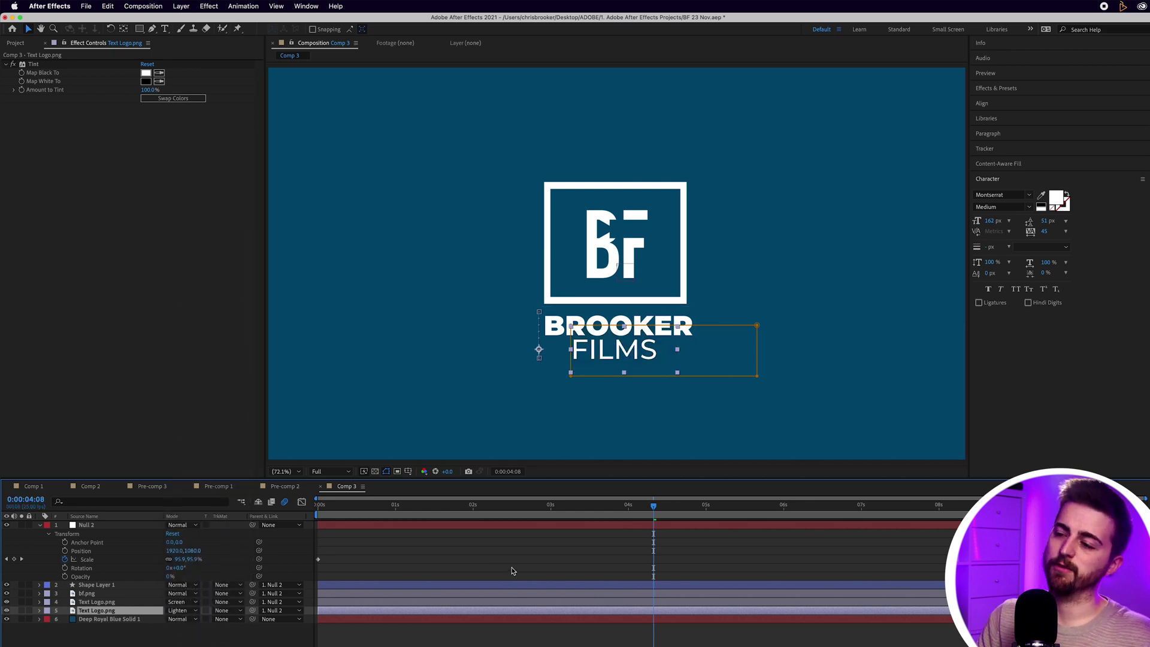
{"action": "left_click", "coordinate": [512, 571]}
{"action": "left_click", "coordinate": [101, 620]}
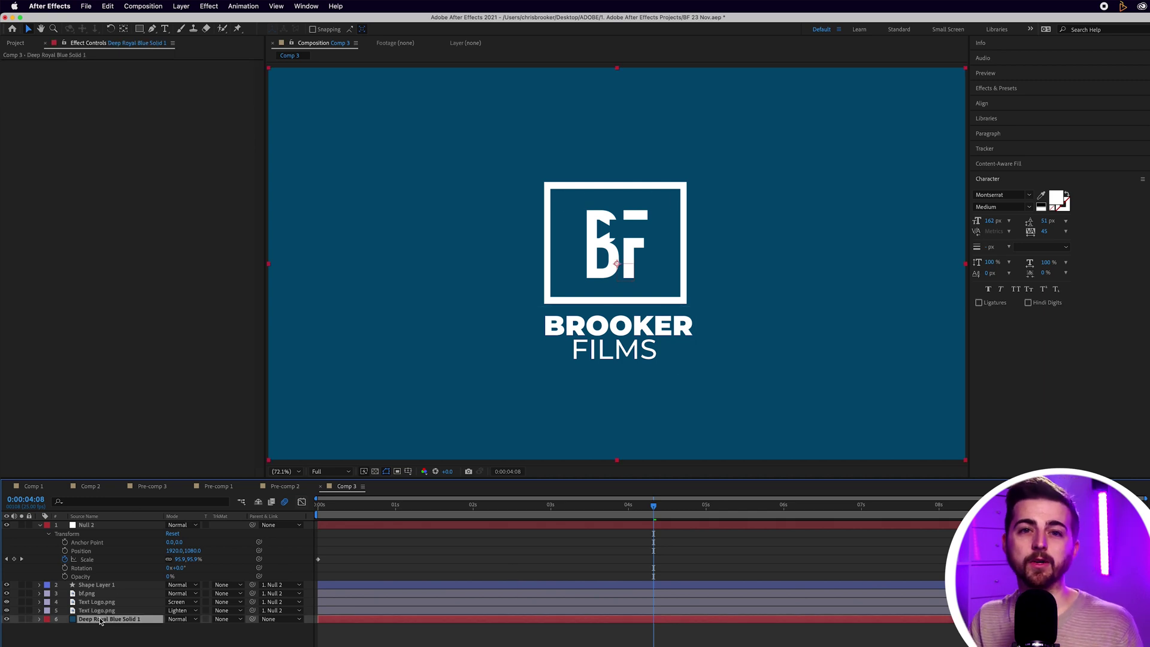
{"action": "left_click", "coordinate": [180, 601]}
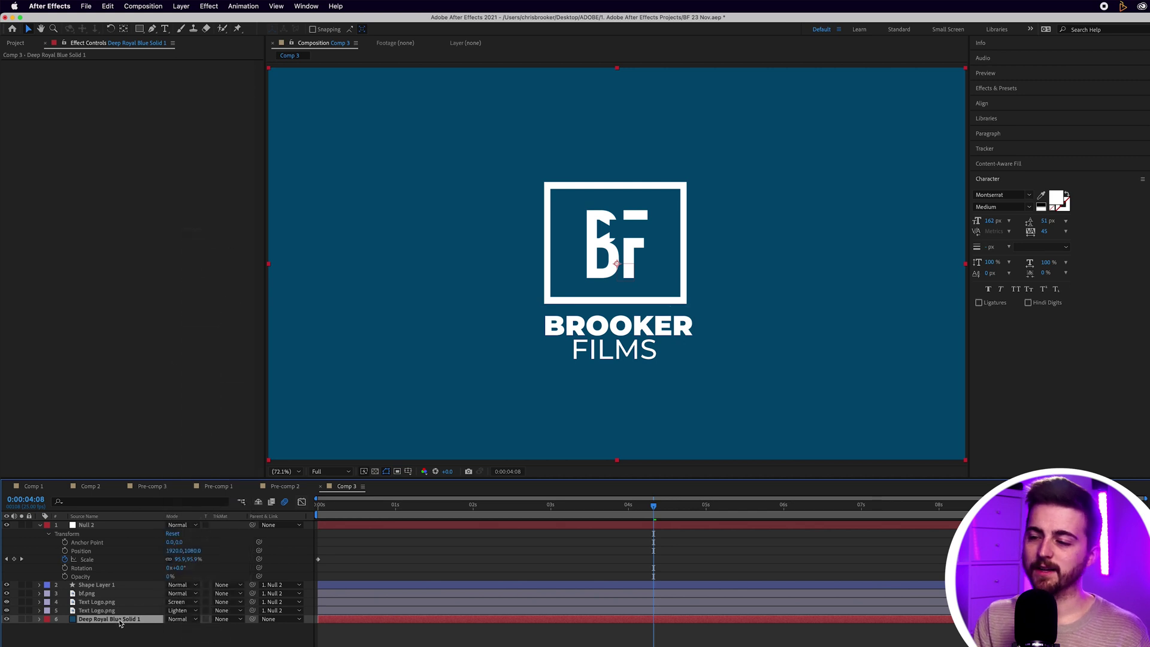